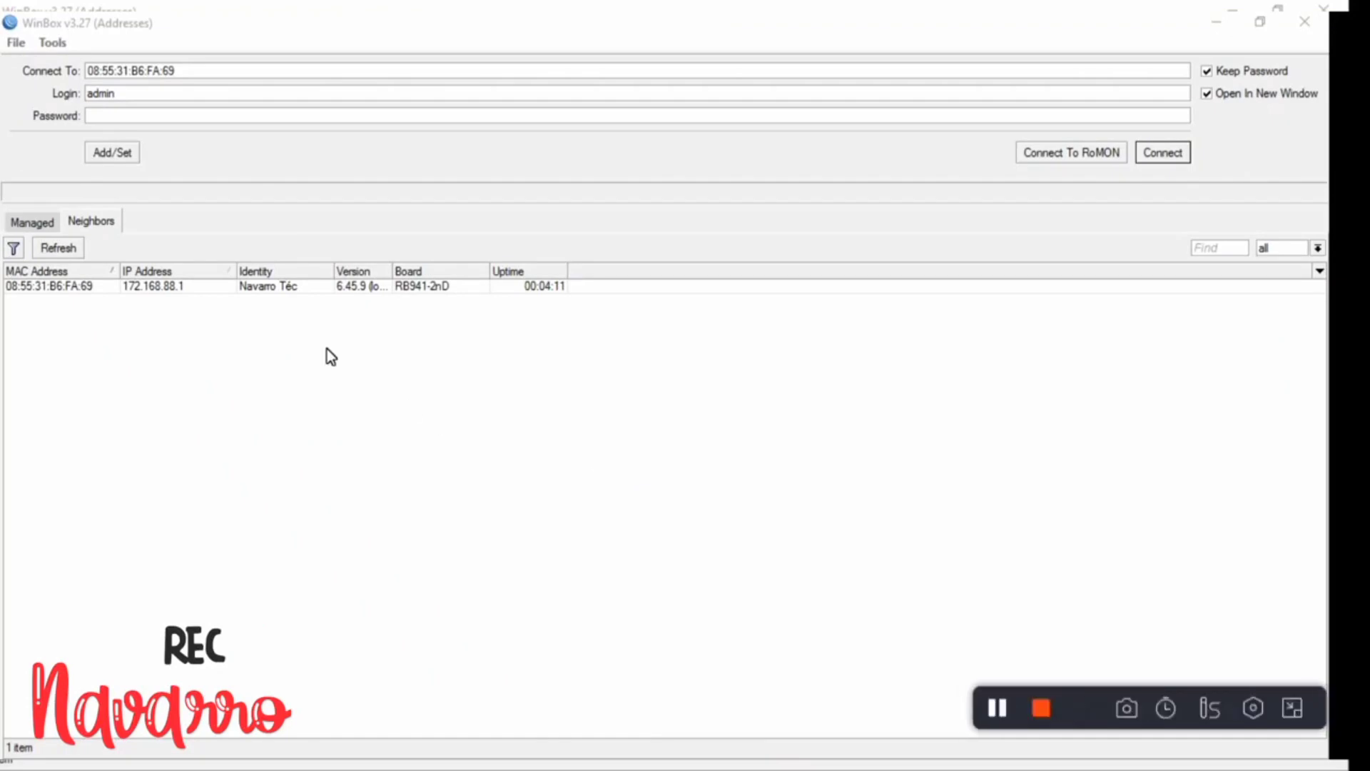
# - Connect to the hAP lite router at 172.168.88.1 from Neighbors and open Quick Set
pyautogui.click(49, 286)
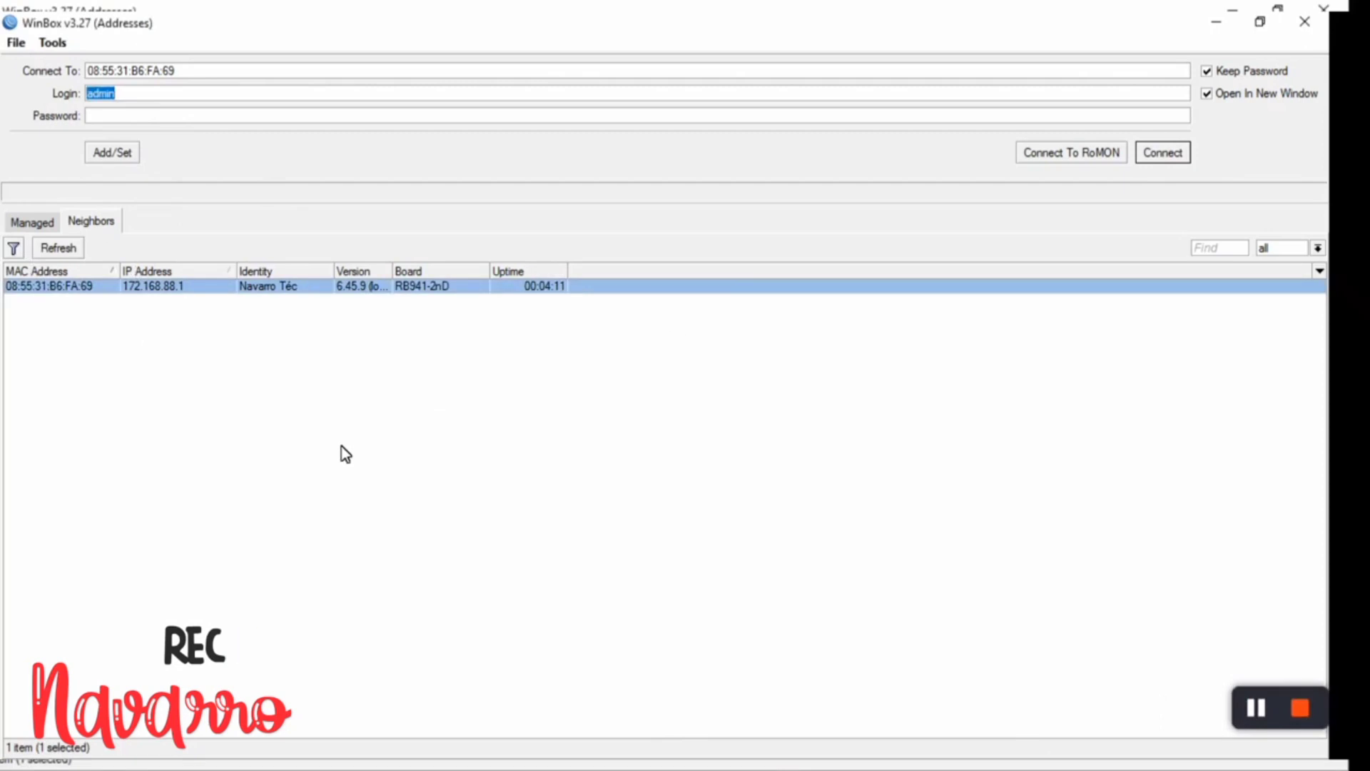
pyautogui.click(1176, 155)
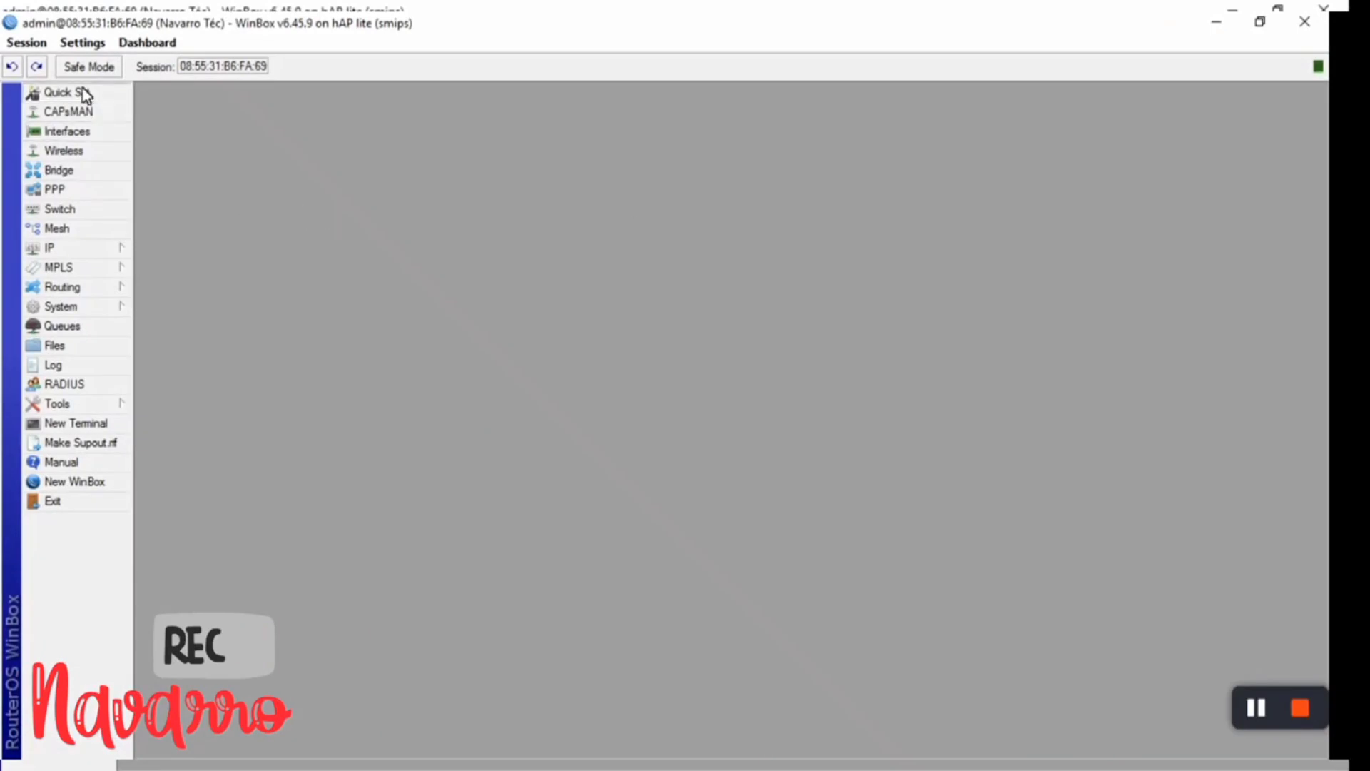
pyautogui.click(58, 92)
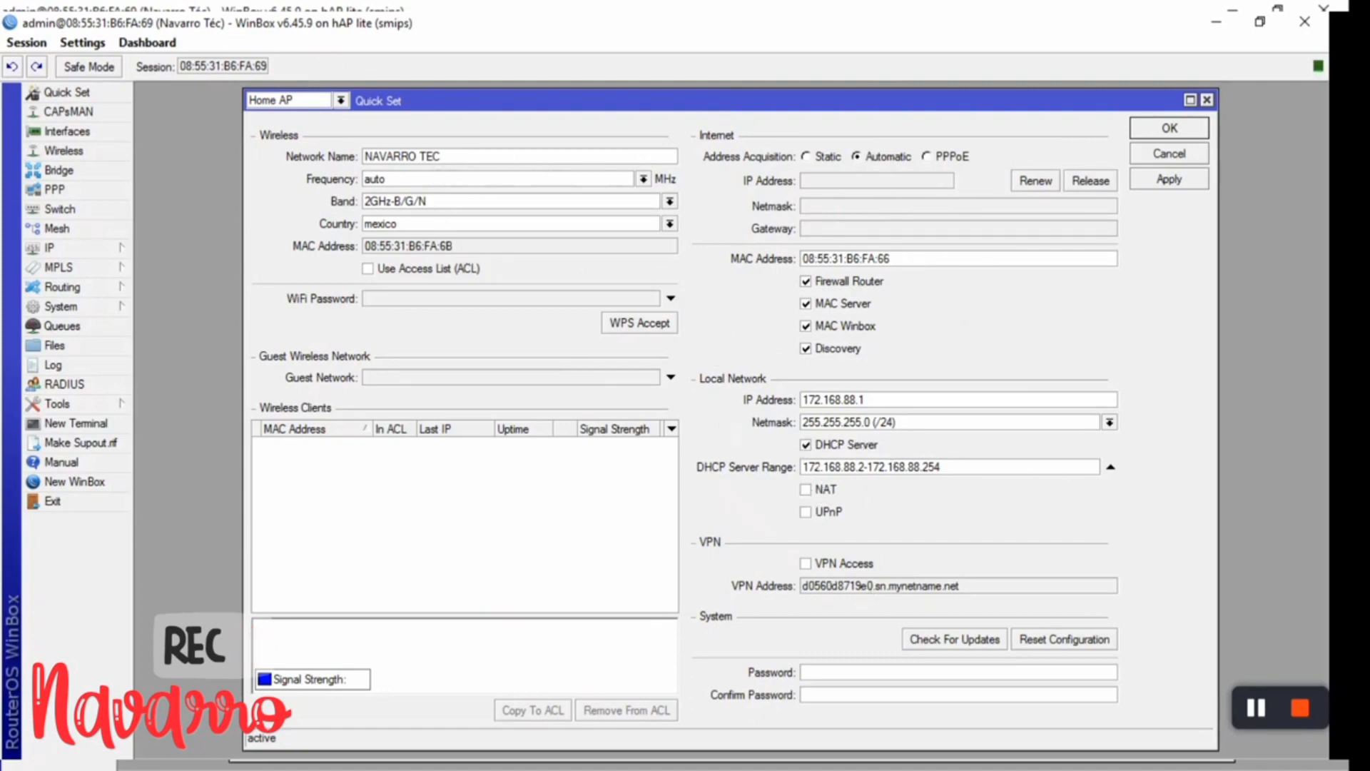
# - Close Quick Set and add a new profile under IP > Hotspot > User Profiles
pyautogui.click(1175, 131)
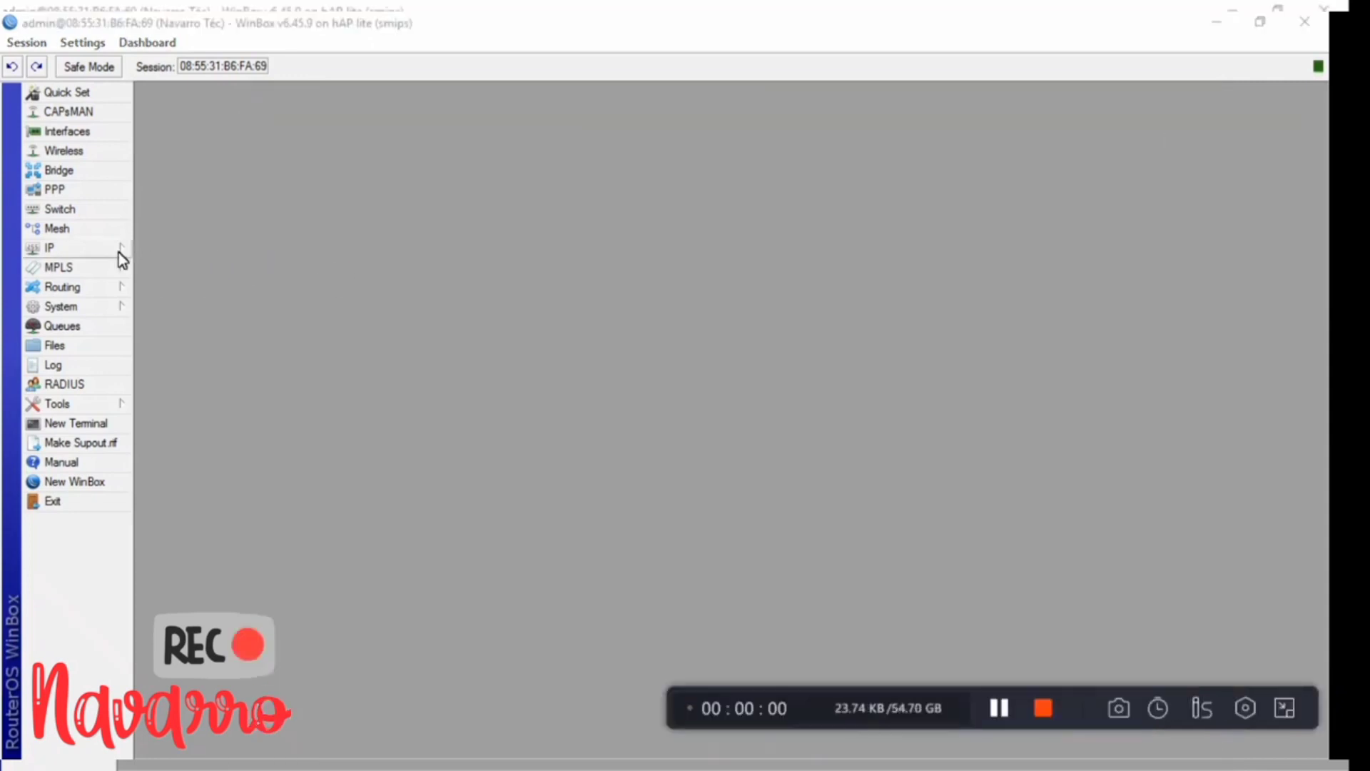
pyautogui.click(90, 250)
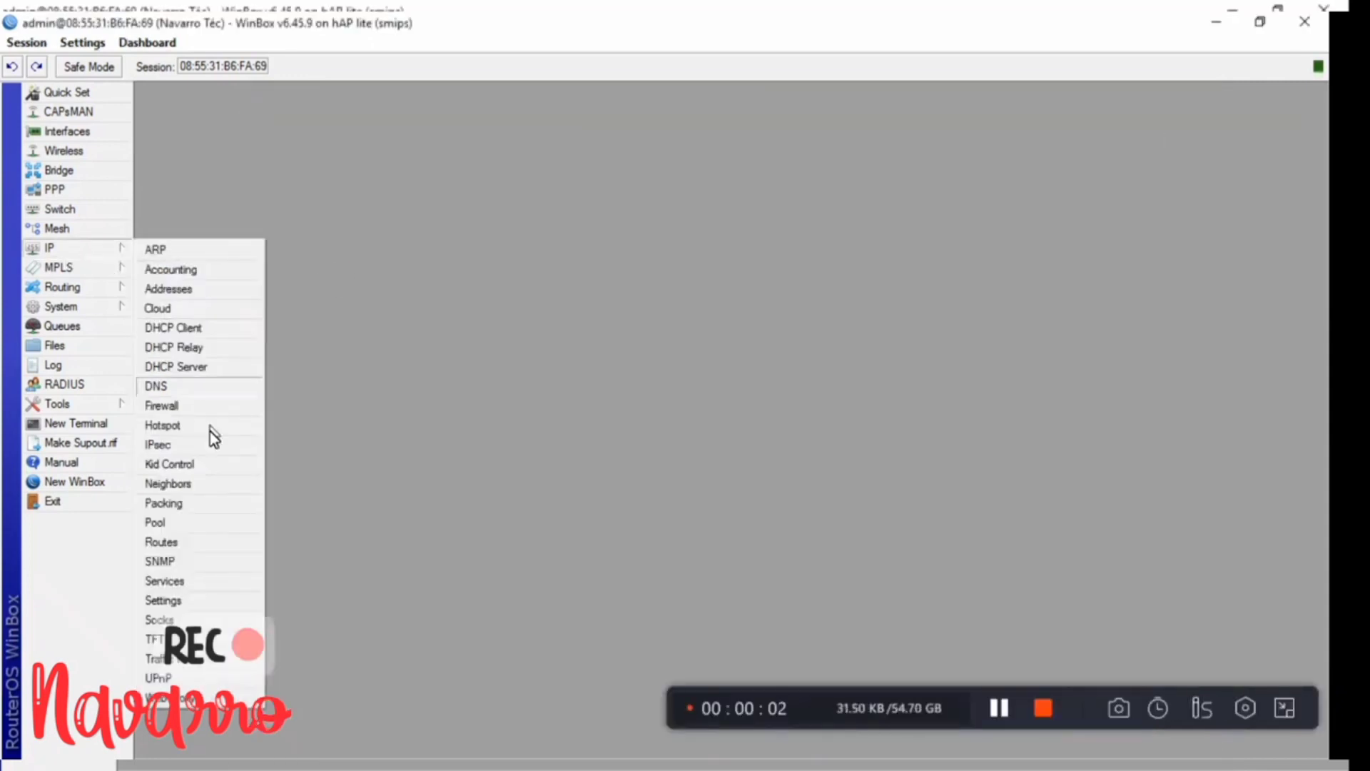
pyautogui.click(177, 430)
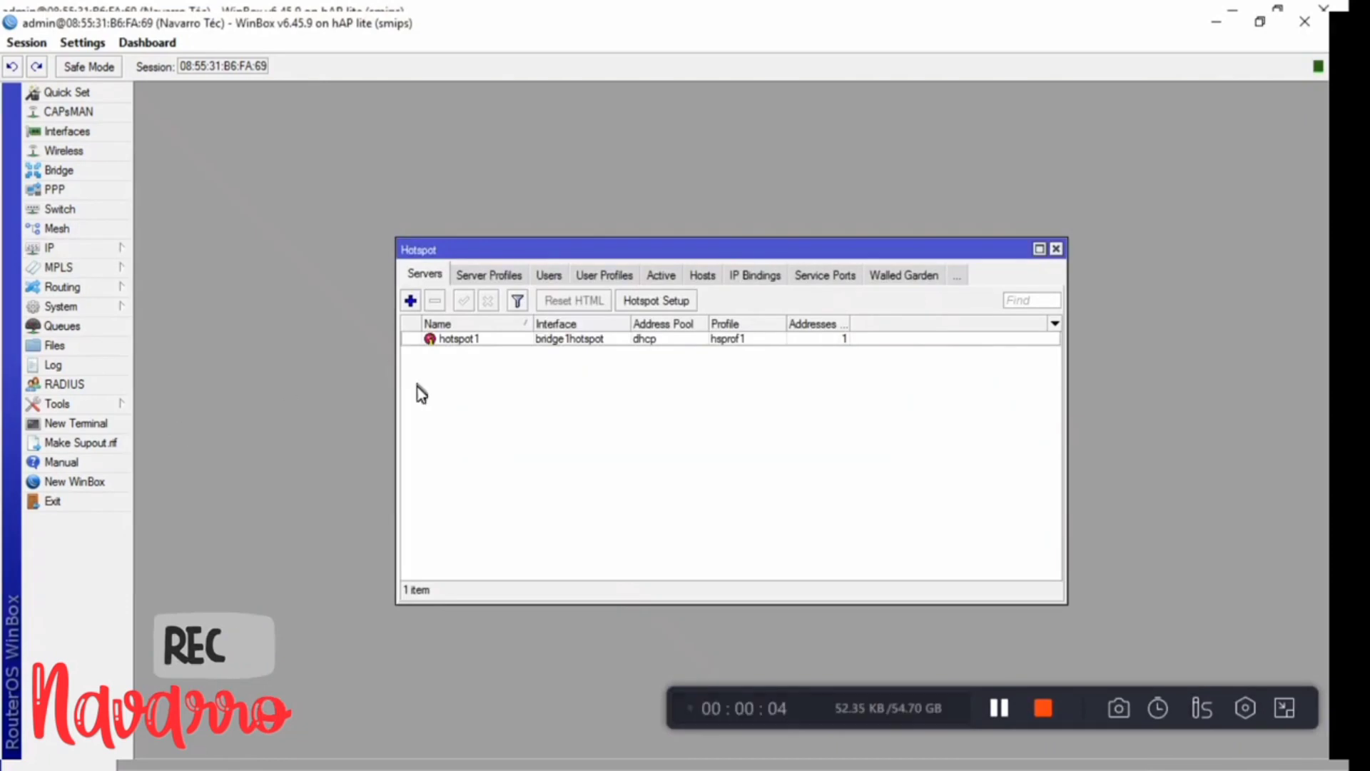
pyautogui.click(613, 281)
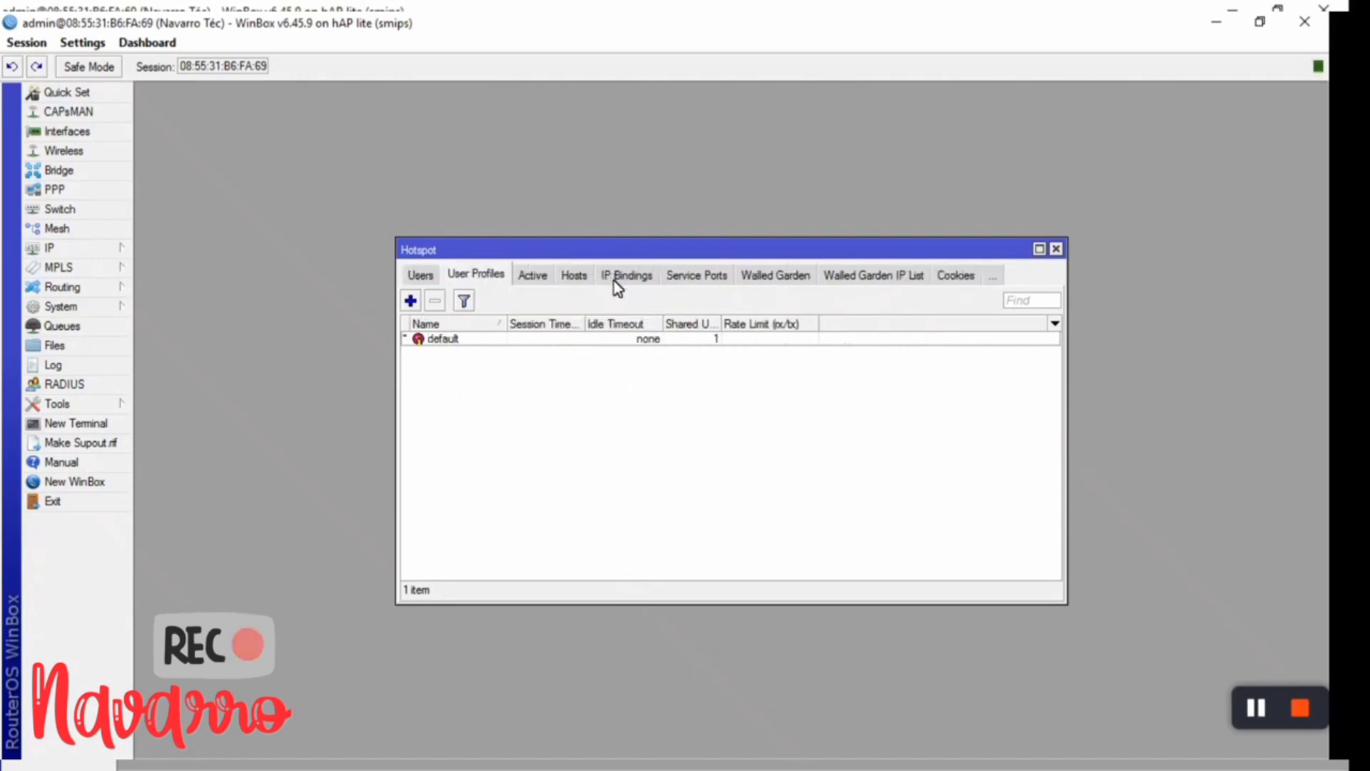
pyautogui.click(412, 302)
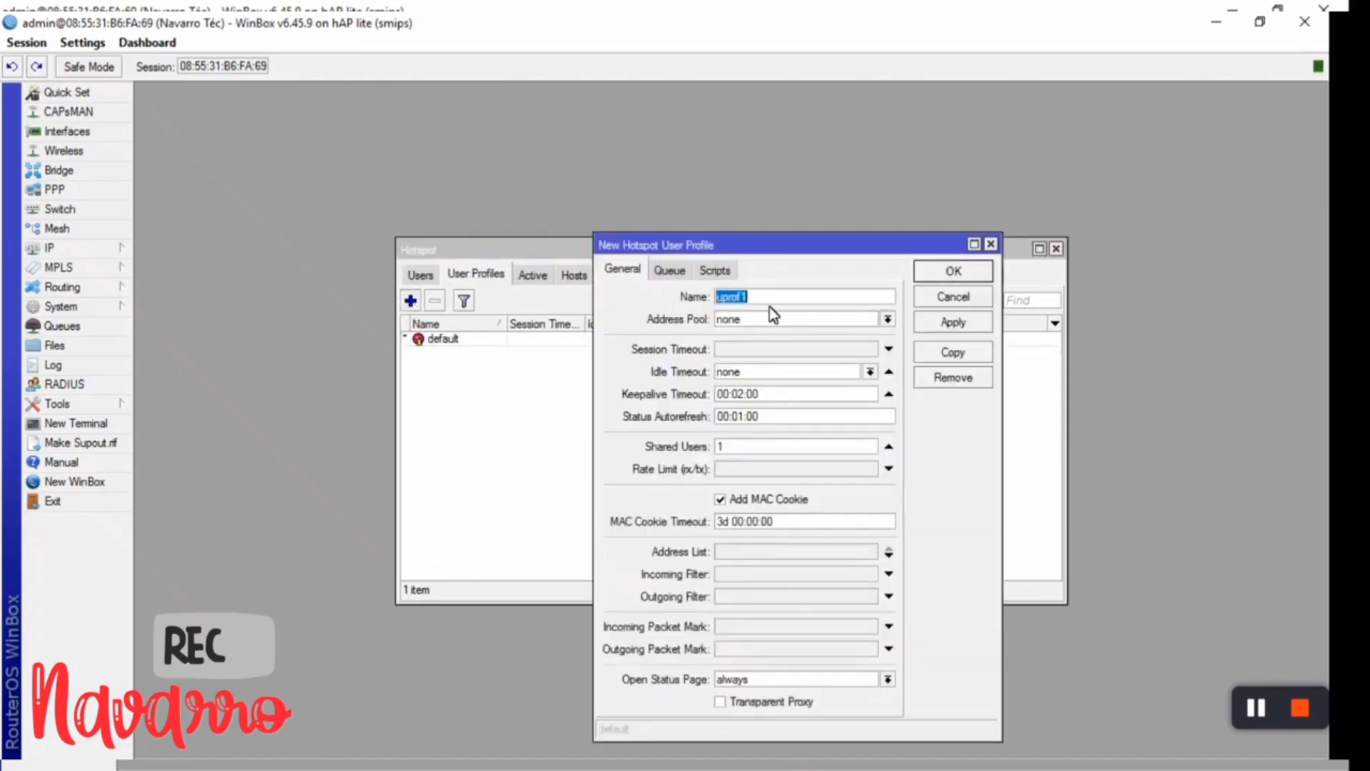
# - Create profile '1 hora' with keepalive timeout 01:00:00 and rate limit 5M/5M, and save it
pyautogui.write('1 hora')
pyautogui.click(742, 393)
pyautogui.press('BackSpace')
pyautogui.write('1:')
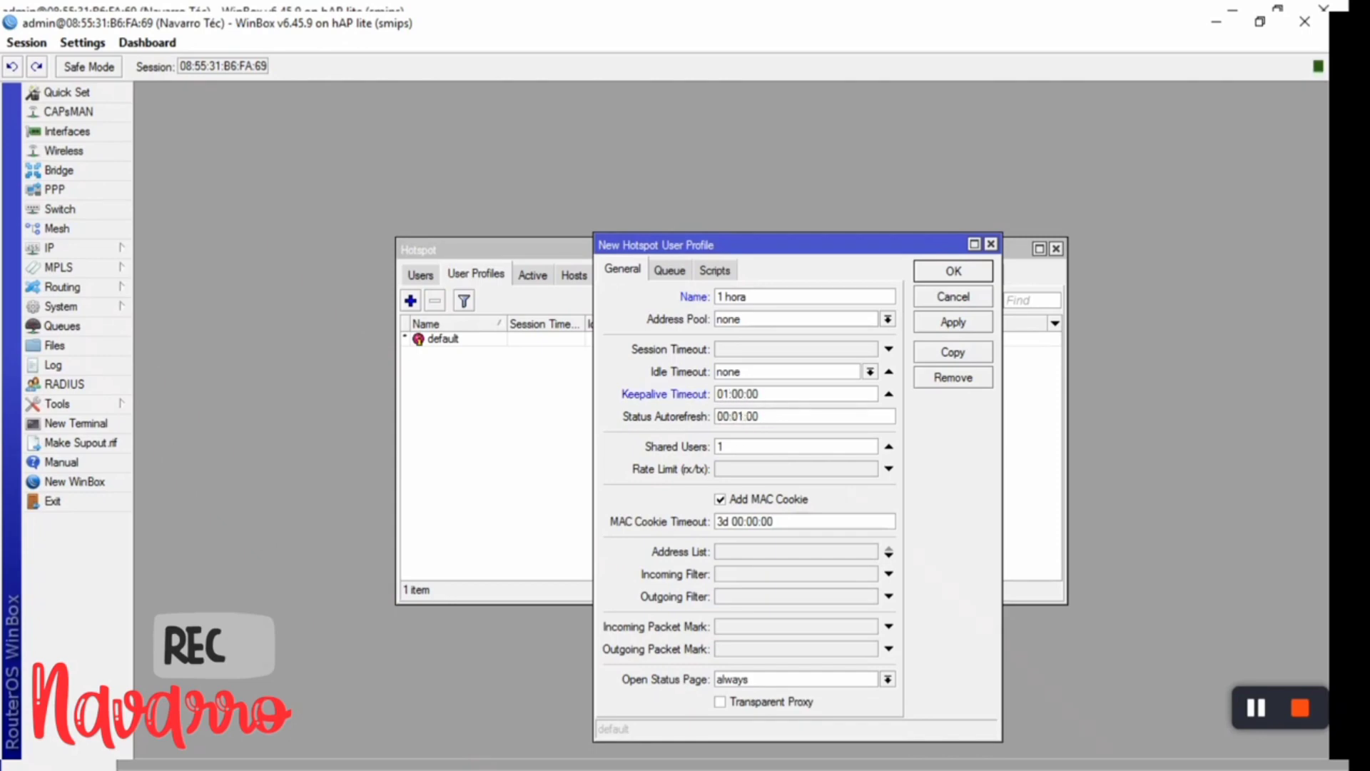
pyautogui.click(732, 470)
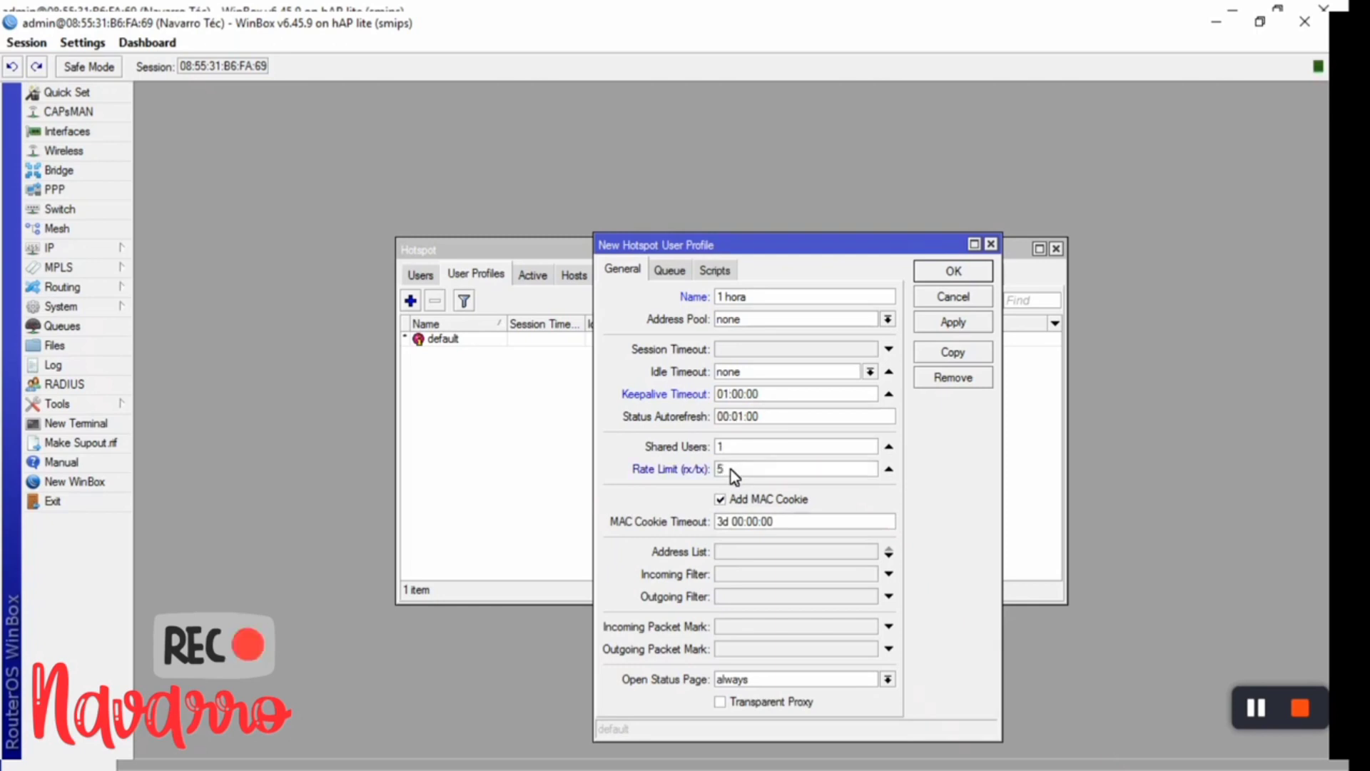
pyautogui.write('5M/5M')
pyautogui.click(721, 702)
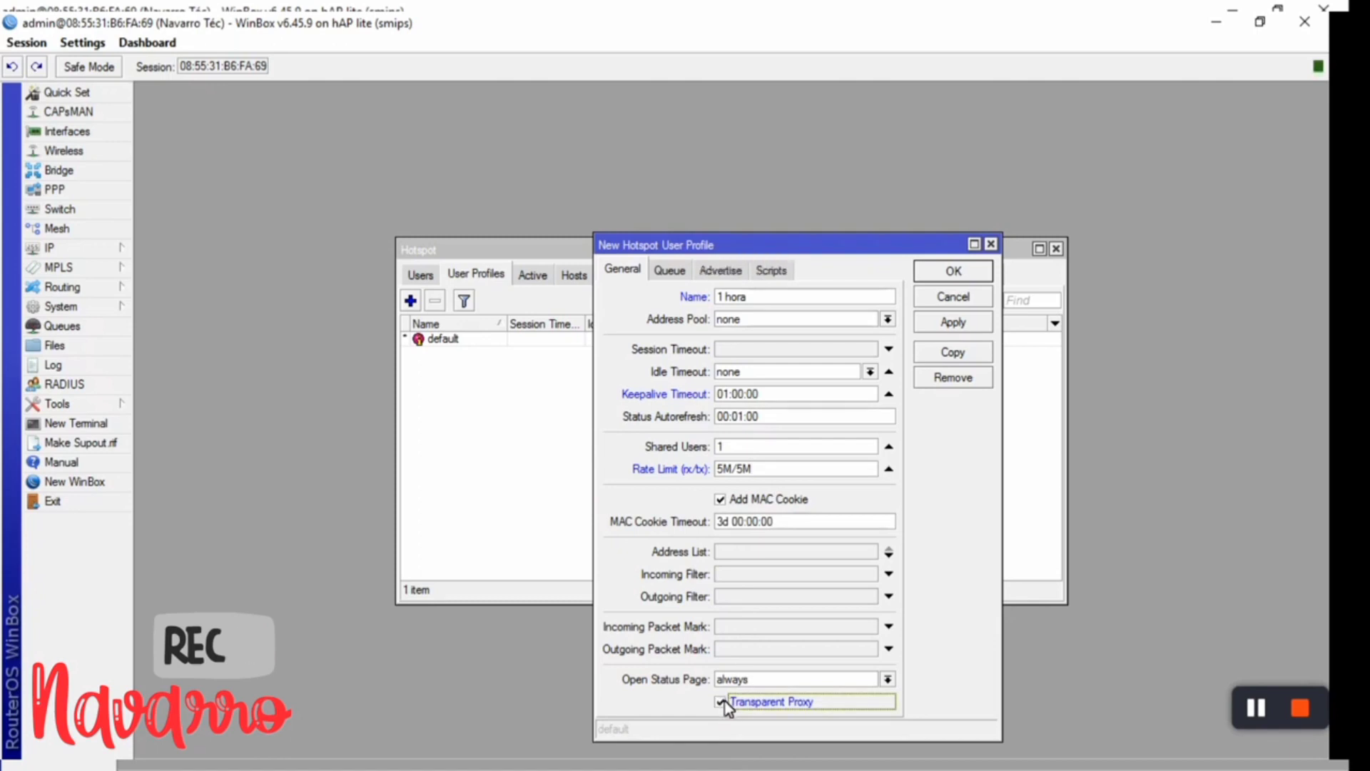
pyautogui.click(720, 702)
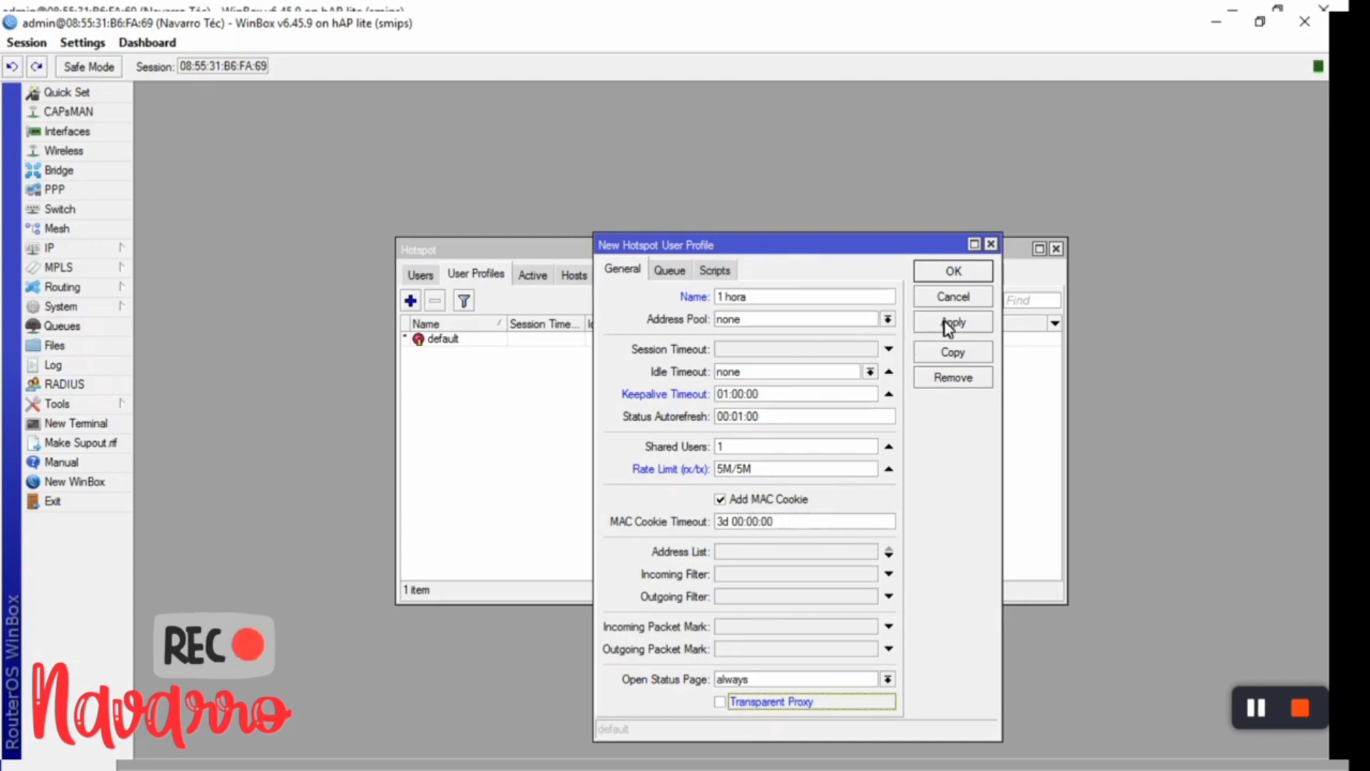
pyautogui.click(953, 271)
pyautogui.click(628, 467)
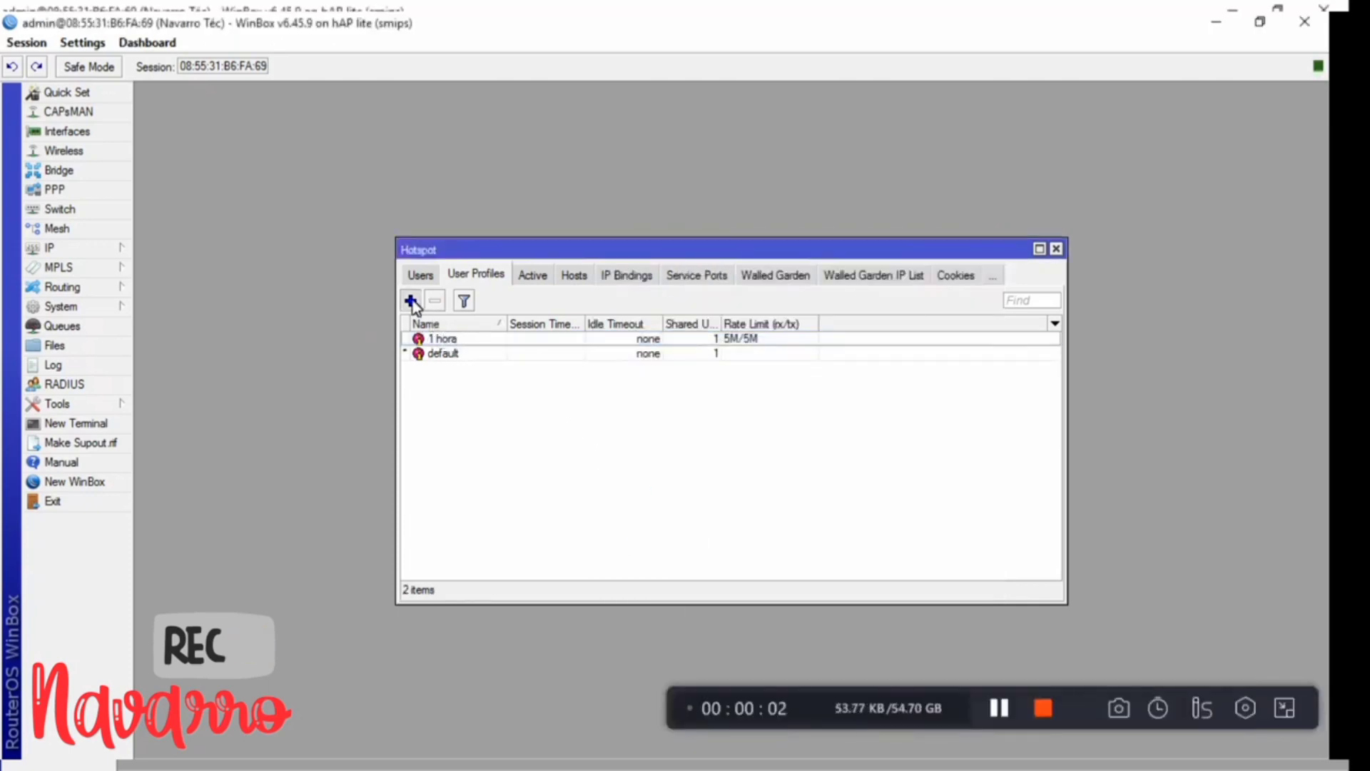
# - Add a new profile named '2 Horas' with keepalive timeout 02:00:00
pyautogui.click(411, 300)
pyautogui.write('2 H')
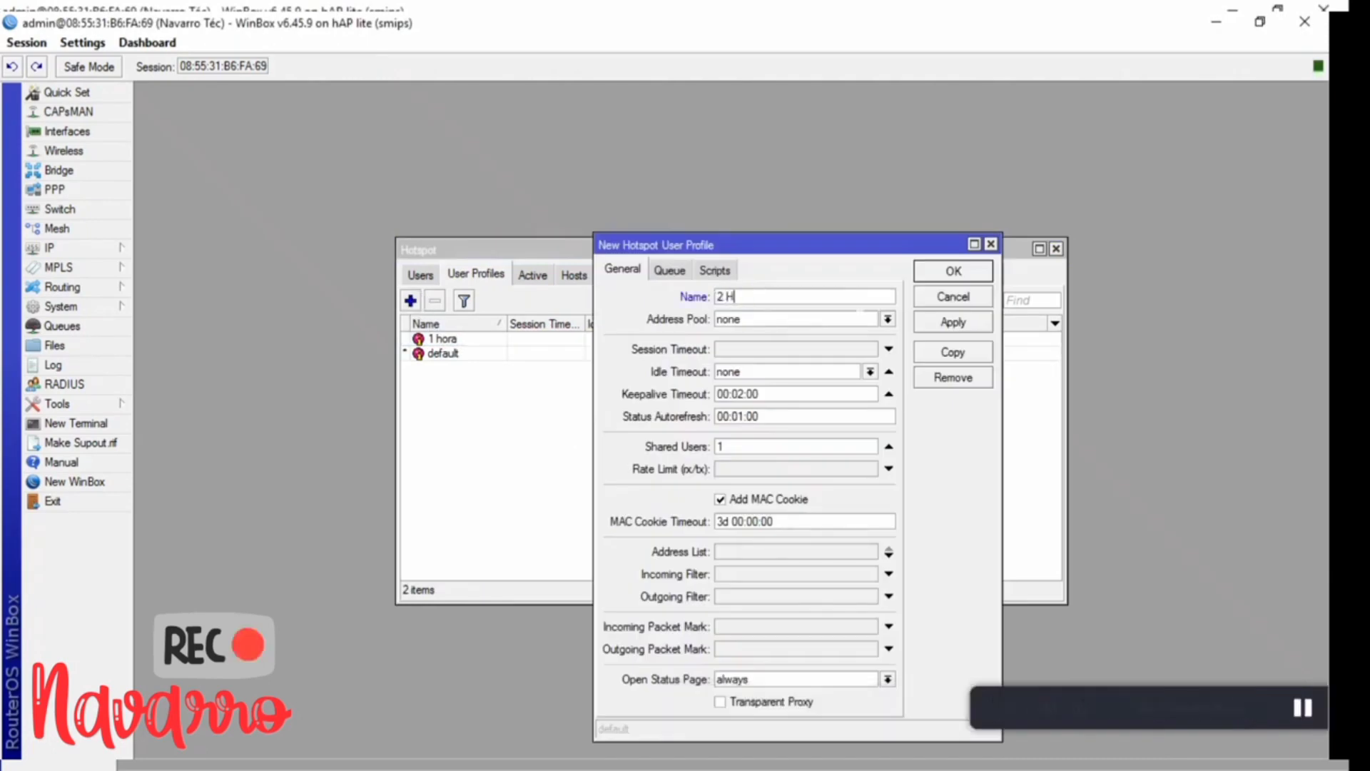
pyautogui.write('ORAS')
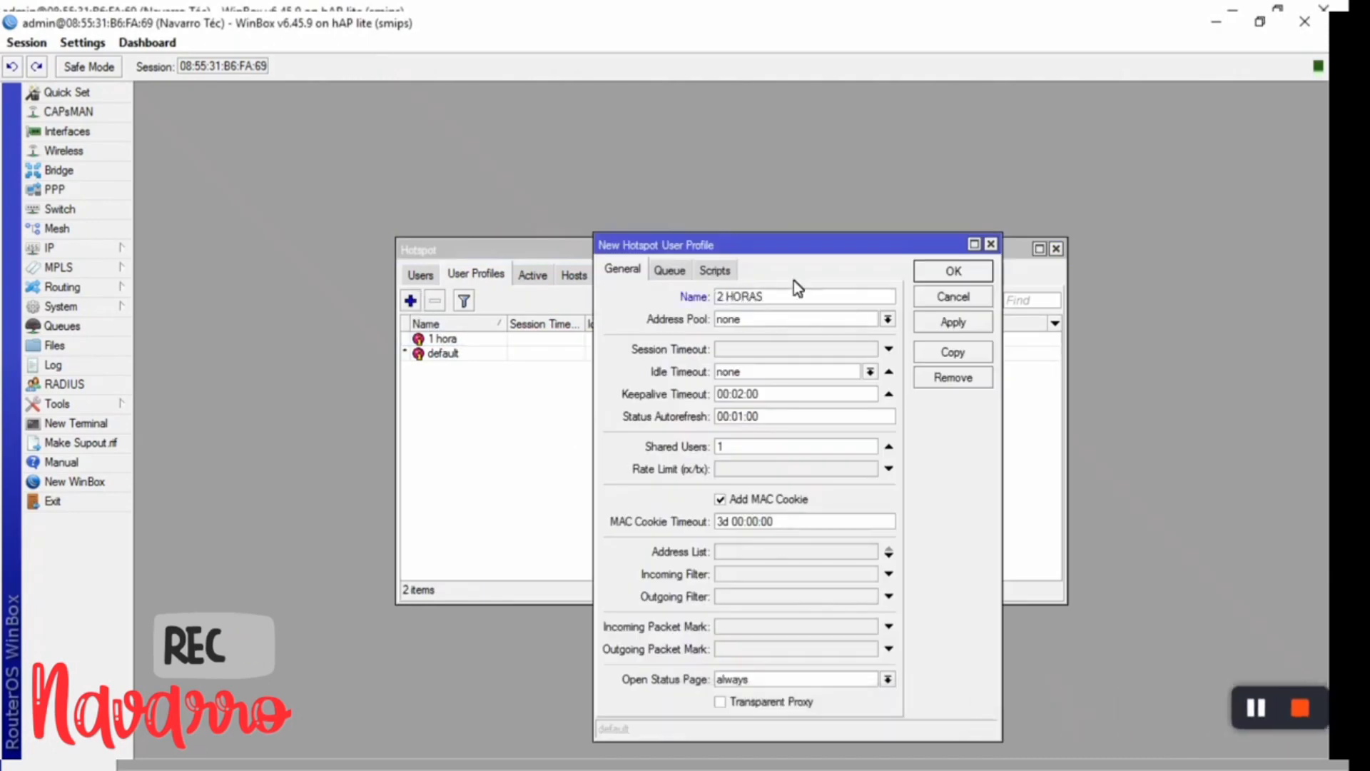
pyautogui.press('BackSpace')
pyautogui.press('BackSpace')
pyautogui.press('BackSpace')
pyautogui.press('BackSpace')
pyautogui.write('oras')
pyautogui.click(743, 394)
pyautogui.press('BackSpace')
pyautogui.write('0')
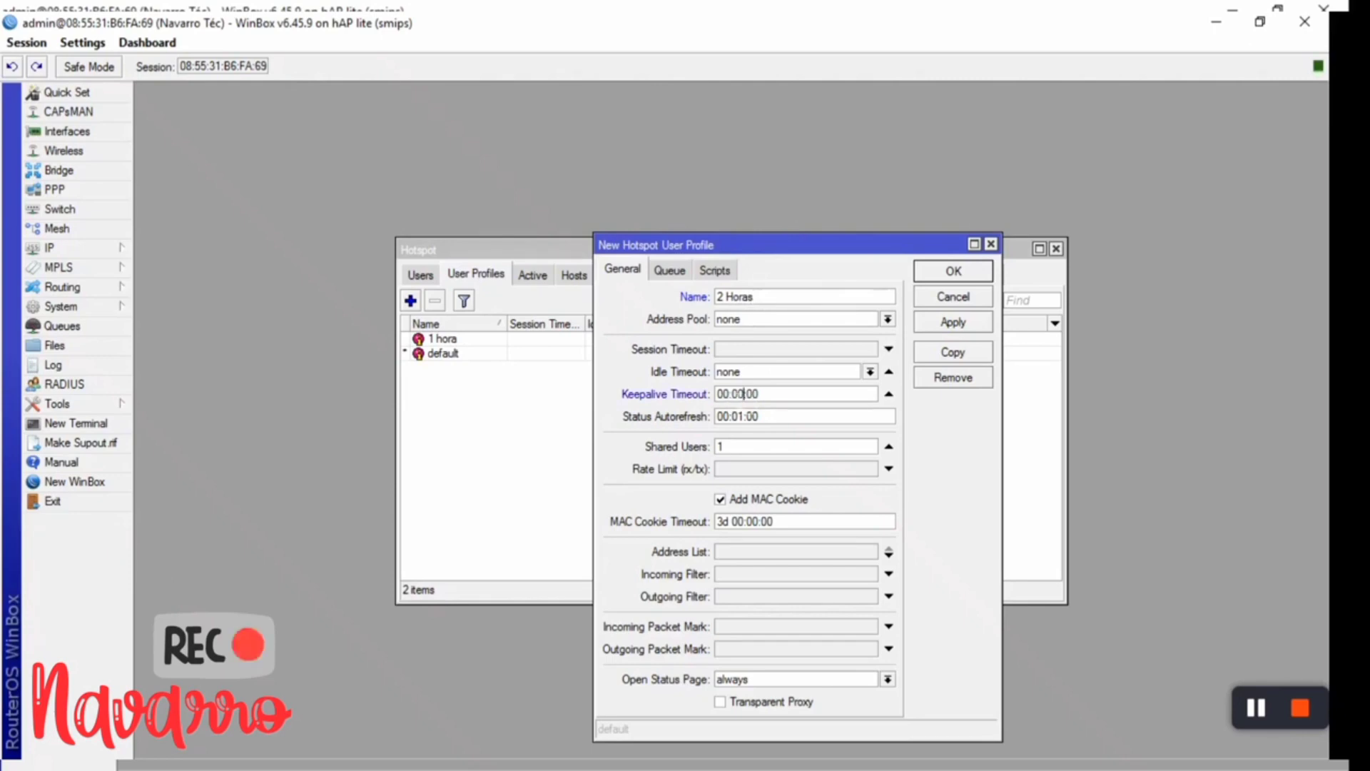
pyautogui.click(728, 394)
pyautogui.press('BackSpace')
pyautogui.write('2')
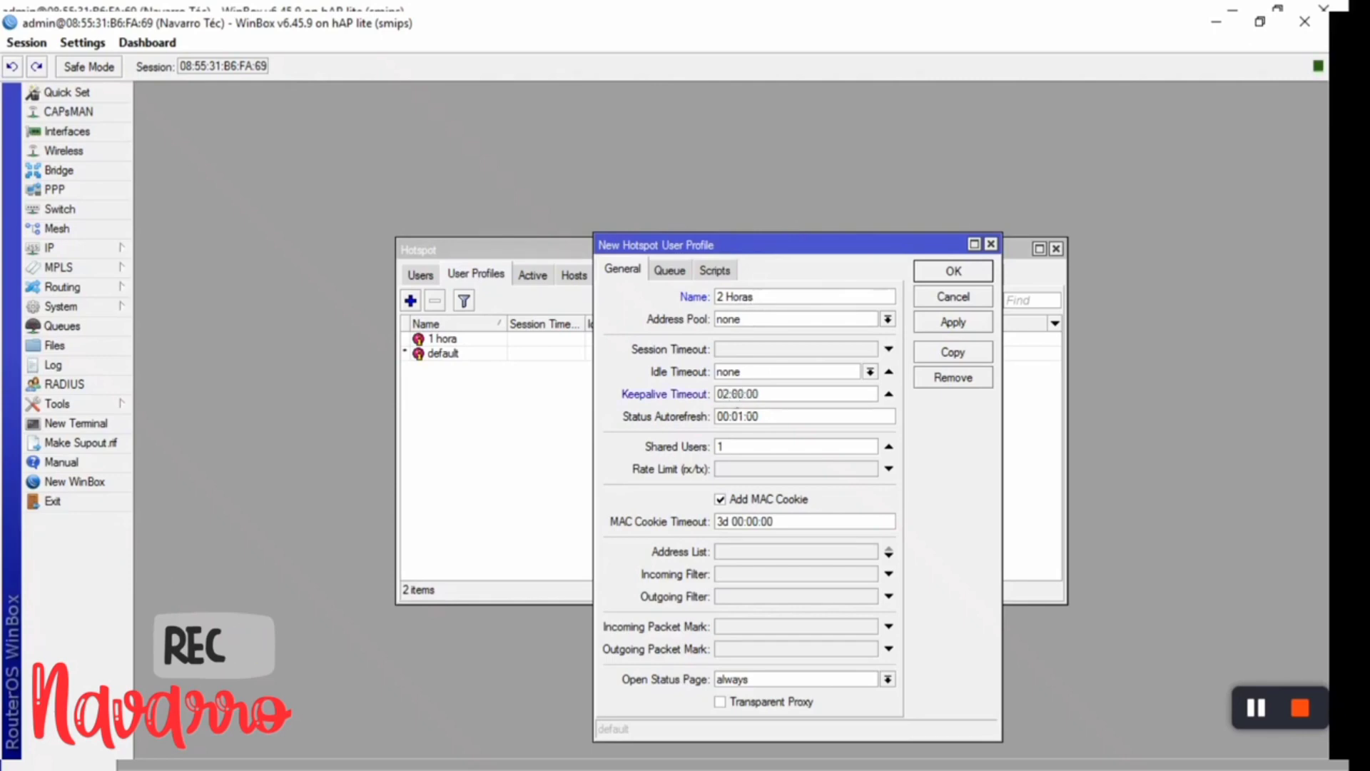
# - Give '2 Horas' a 5M/5M rate limit, save it, and start another profile
pyautogui.click(723, 474)
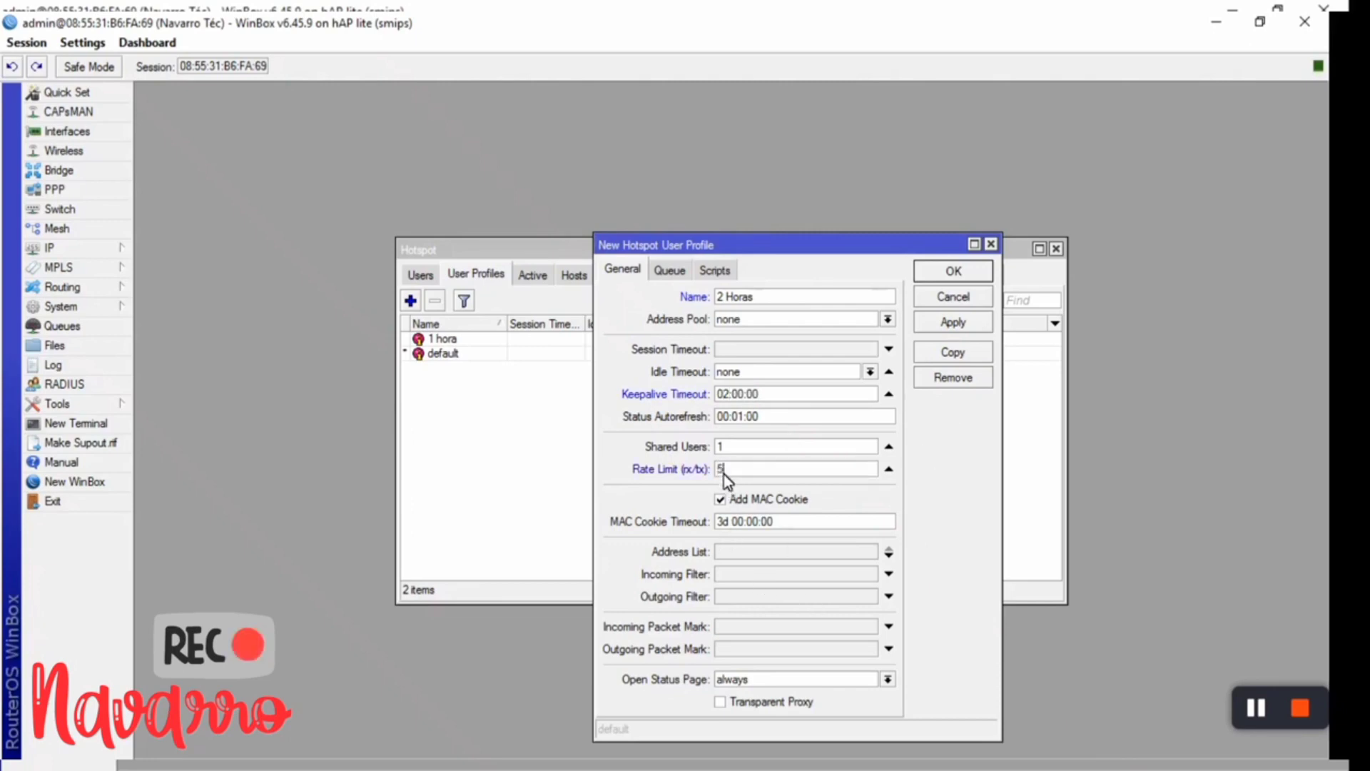
pyautogui.write('5M/5M')
pyautogui.click(721, 702)
pyautogui.click(719, 703)
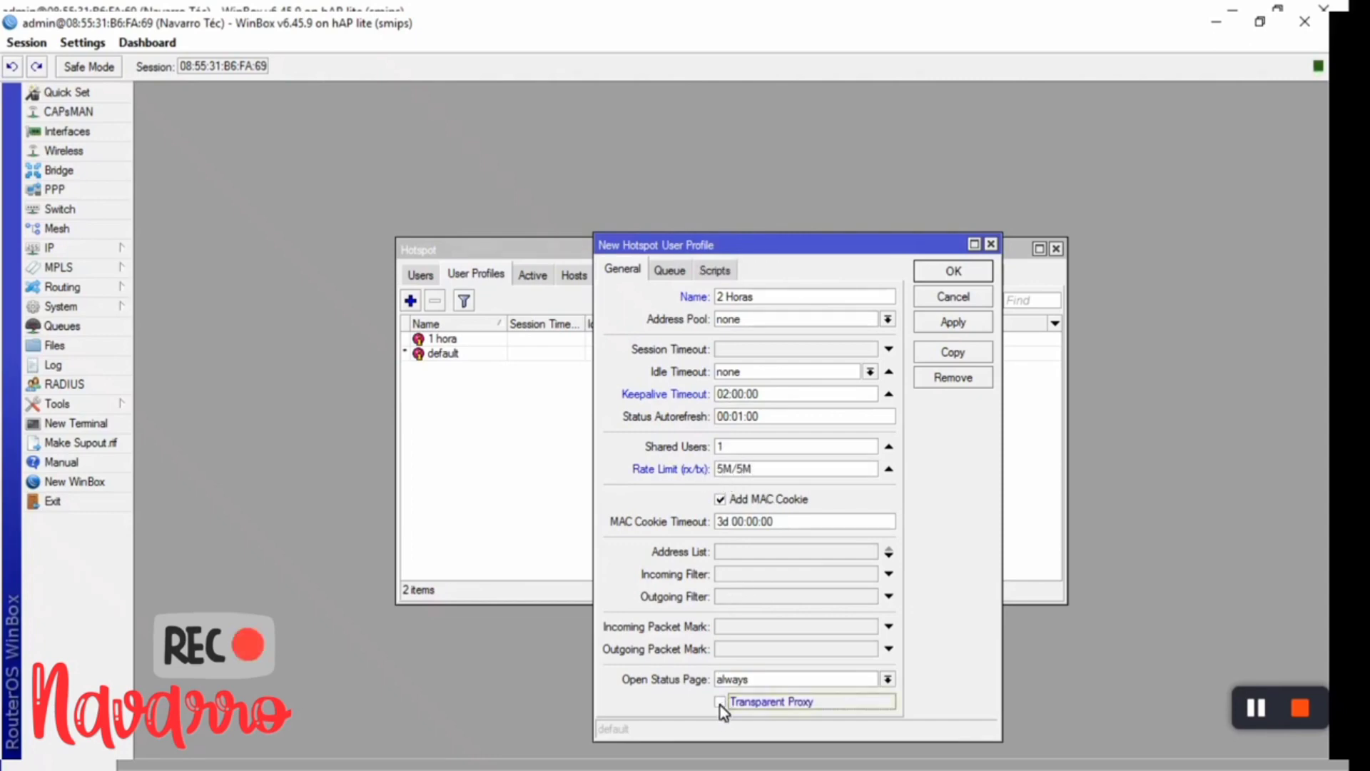
pyautogui.click(931, 325)
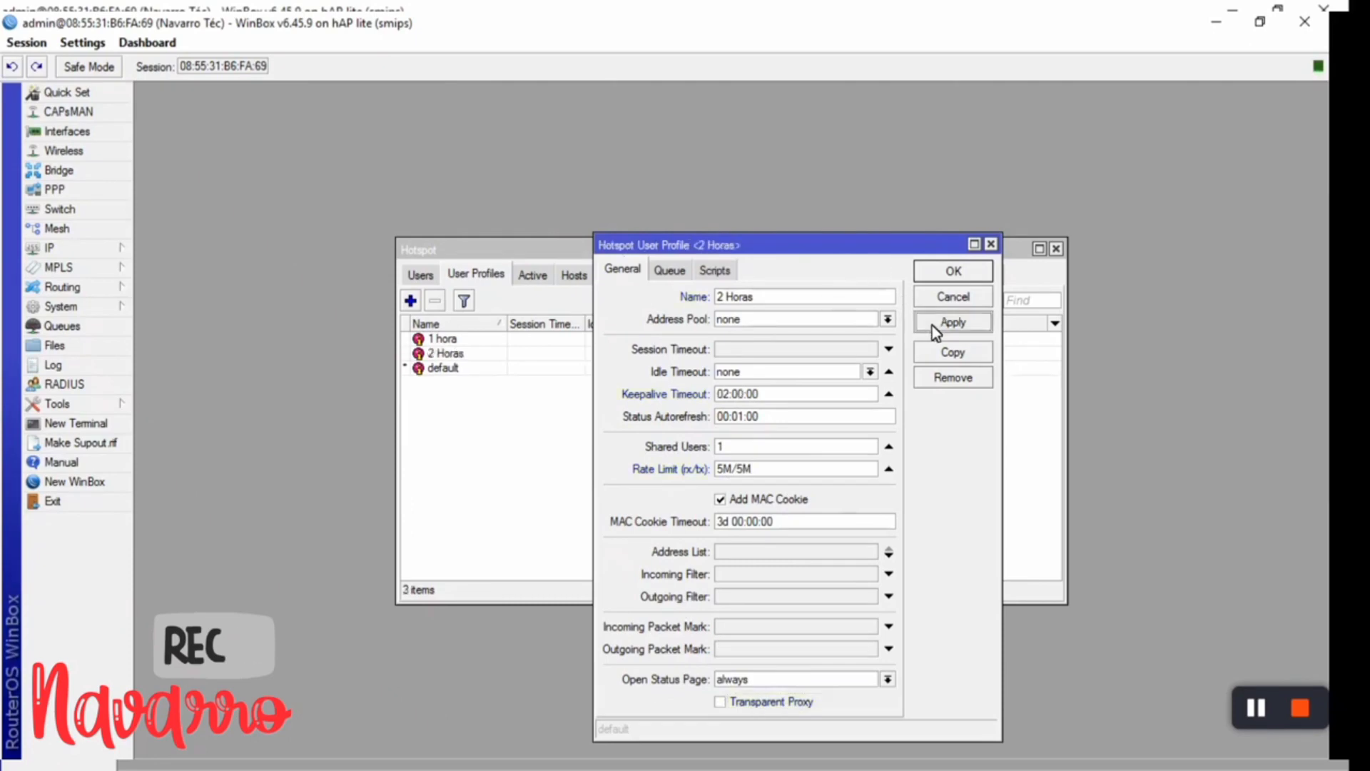
pyautogui.click(943, 275)
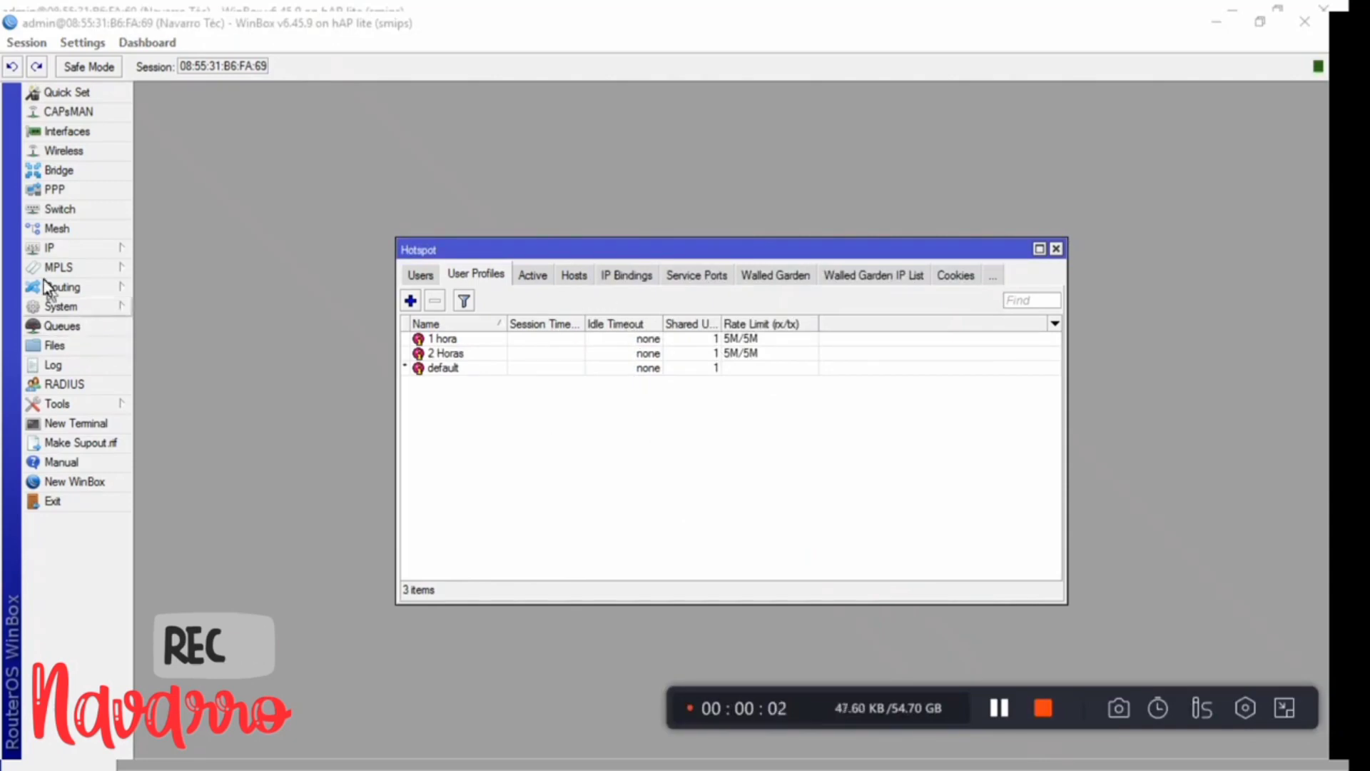
pyautogui.click(411, 300)
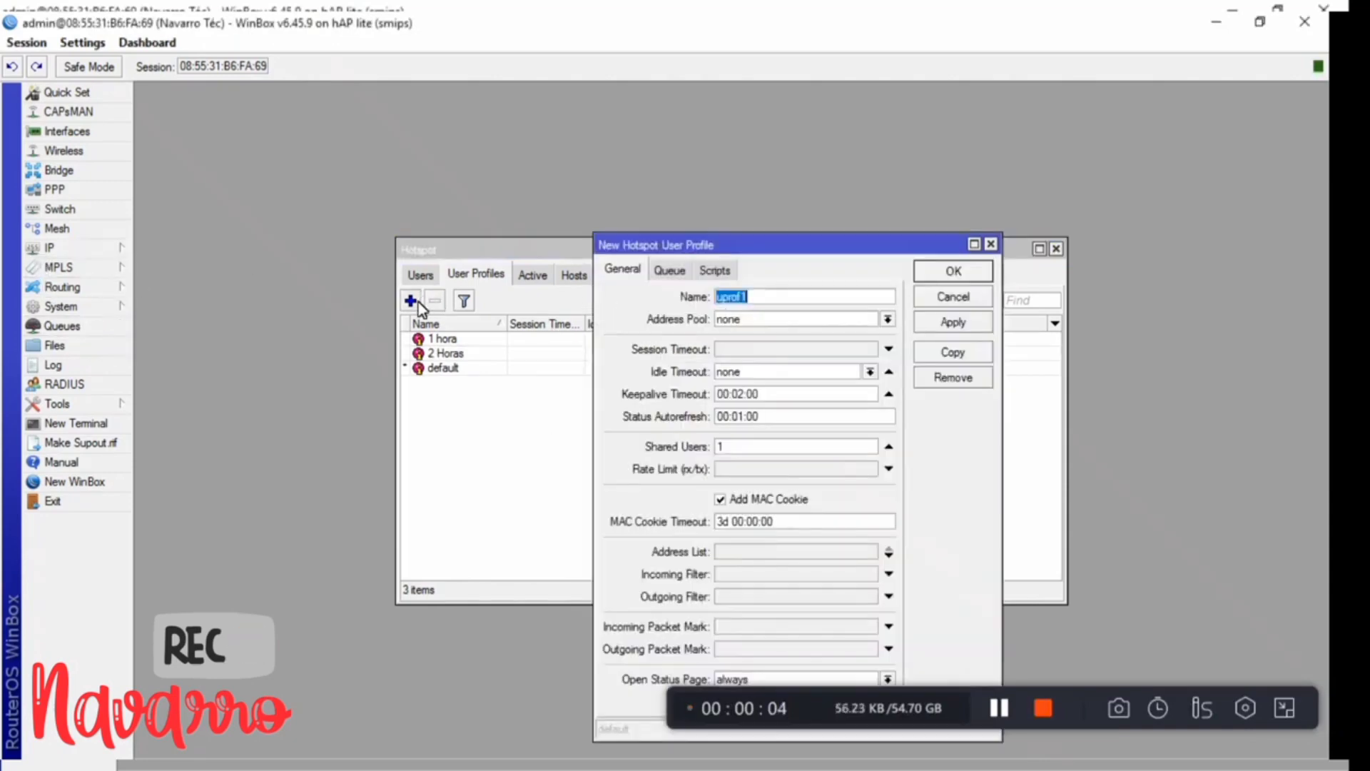
# - Name the profile '1 dia' with a 1d keepalive timeout, keeping status autorefresh at one minute
pyautogui.write('1 dia')
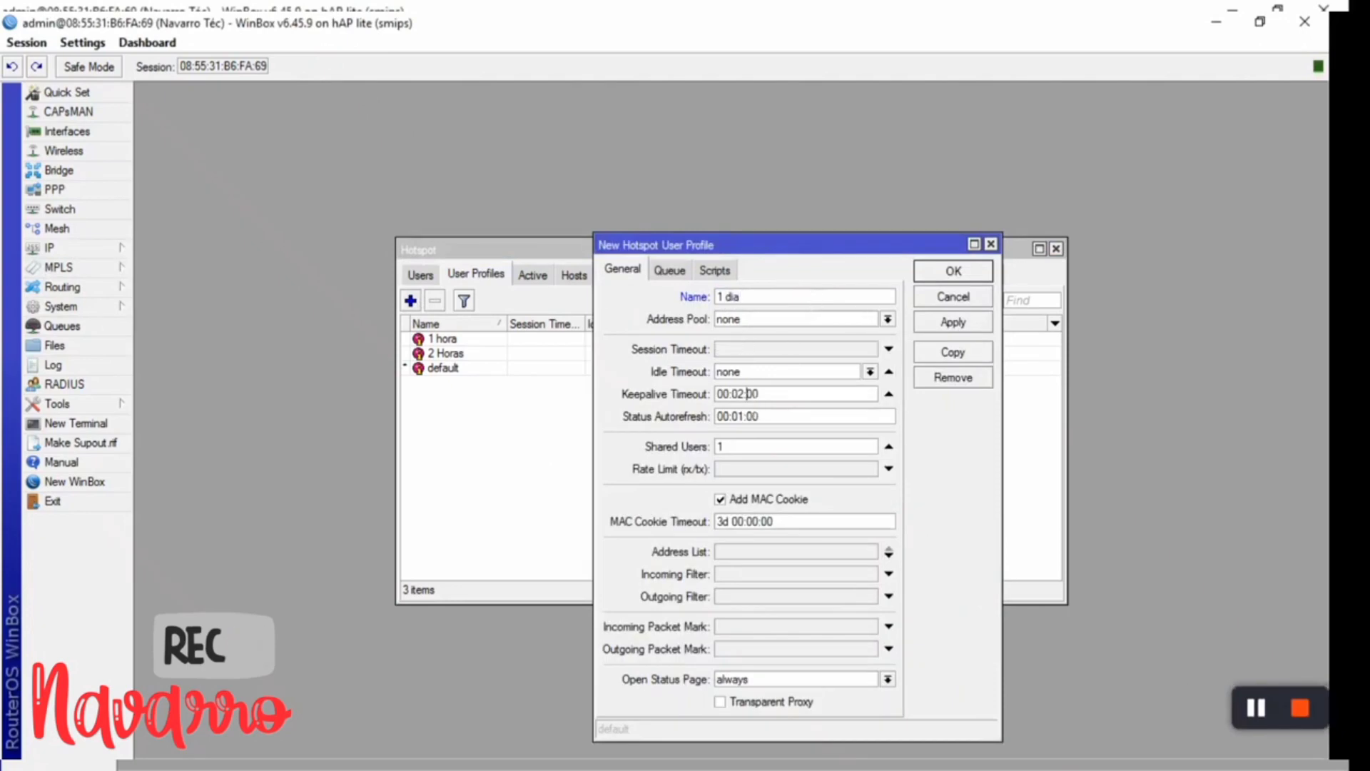
pyautogui.press('BackSpace')
pyautogui.write('0')
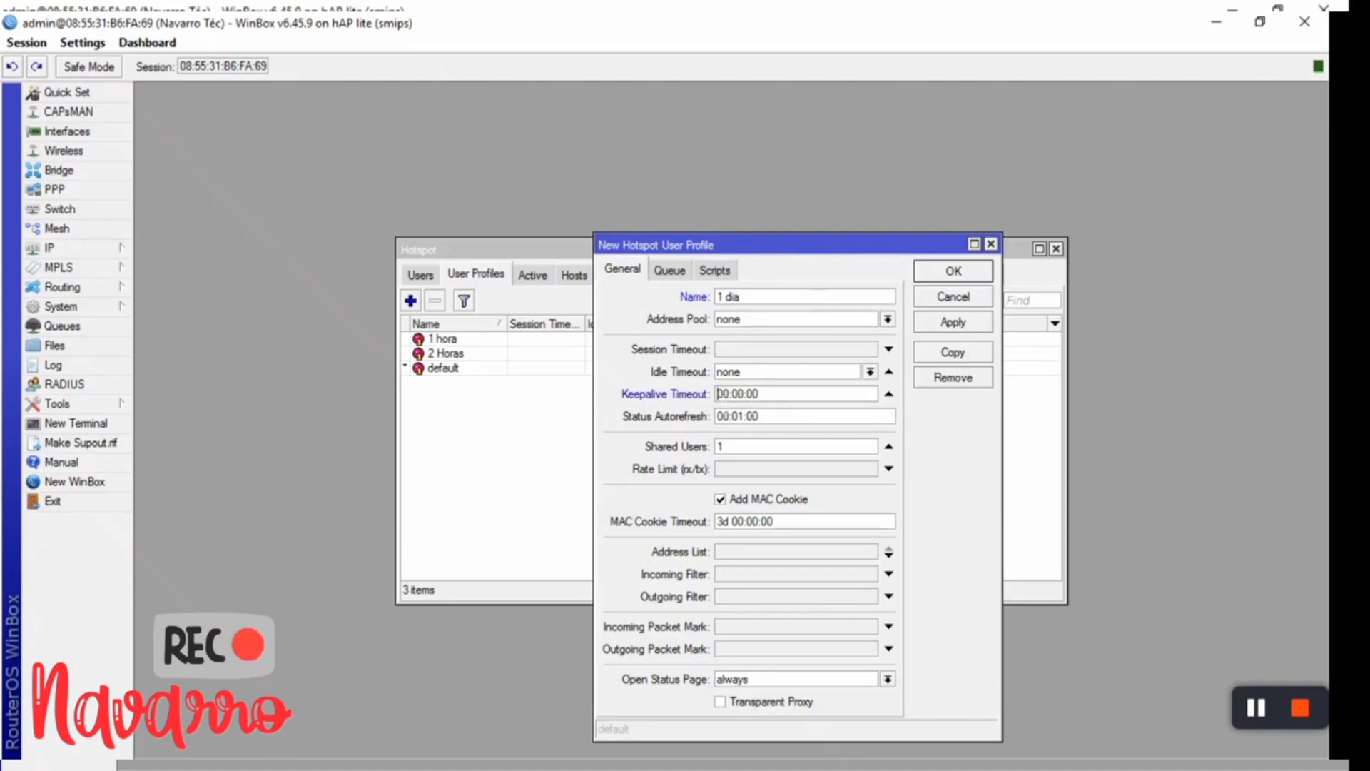
pyautogui.write('1d')
pyautogui.click(742, 416)
pyautogui.press('BackSpace')
pyautogui.write('0')
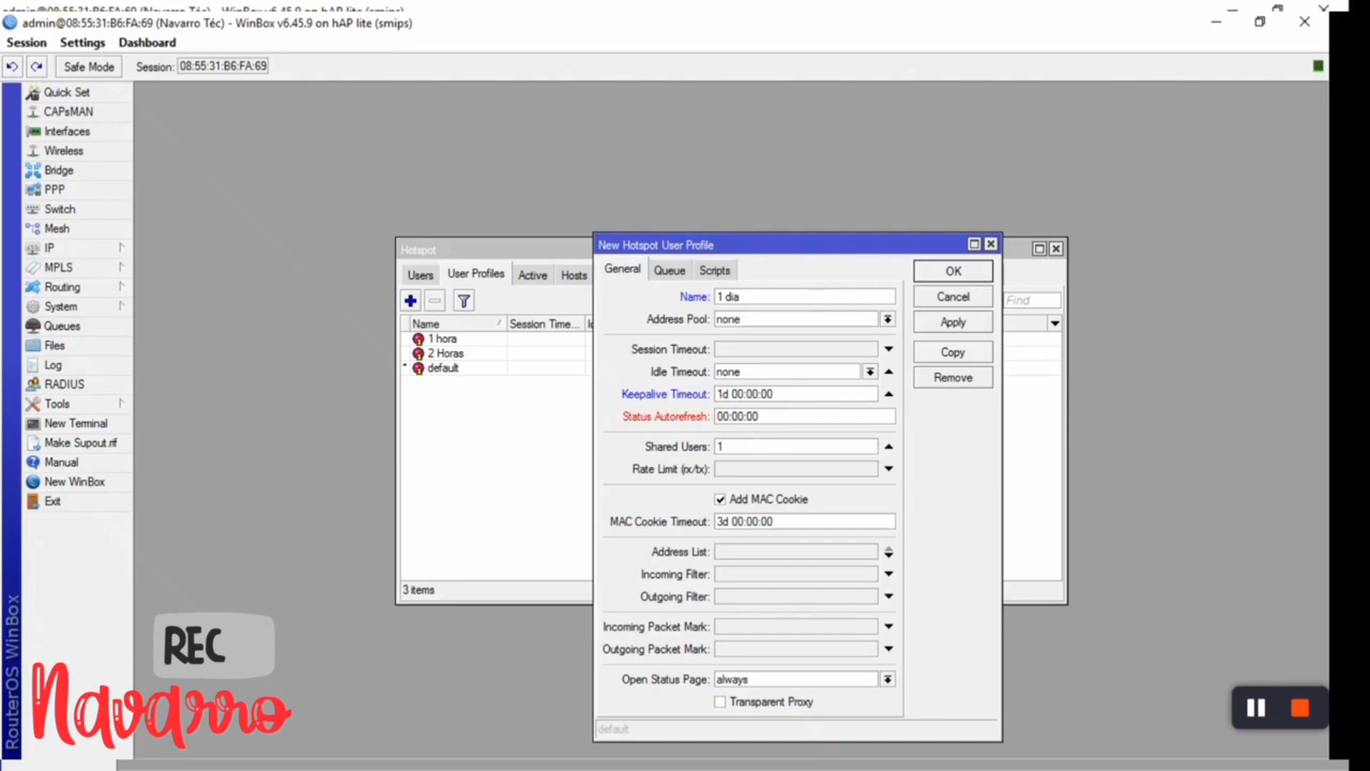
pyautogui.press('BackSpace')
pyautogui.write('1')
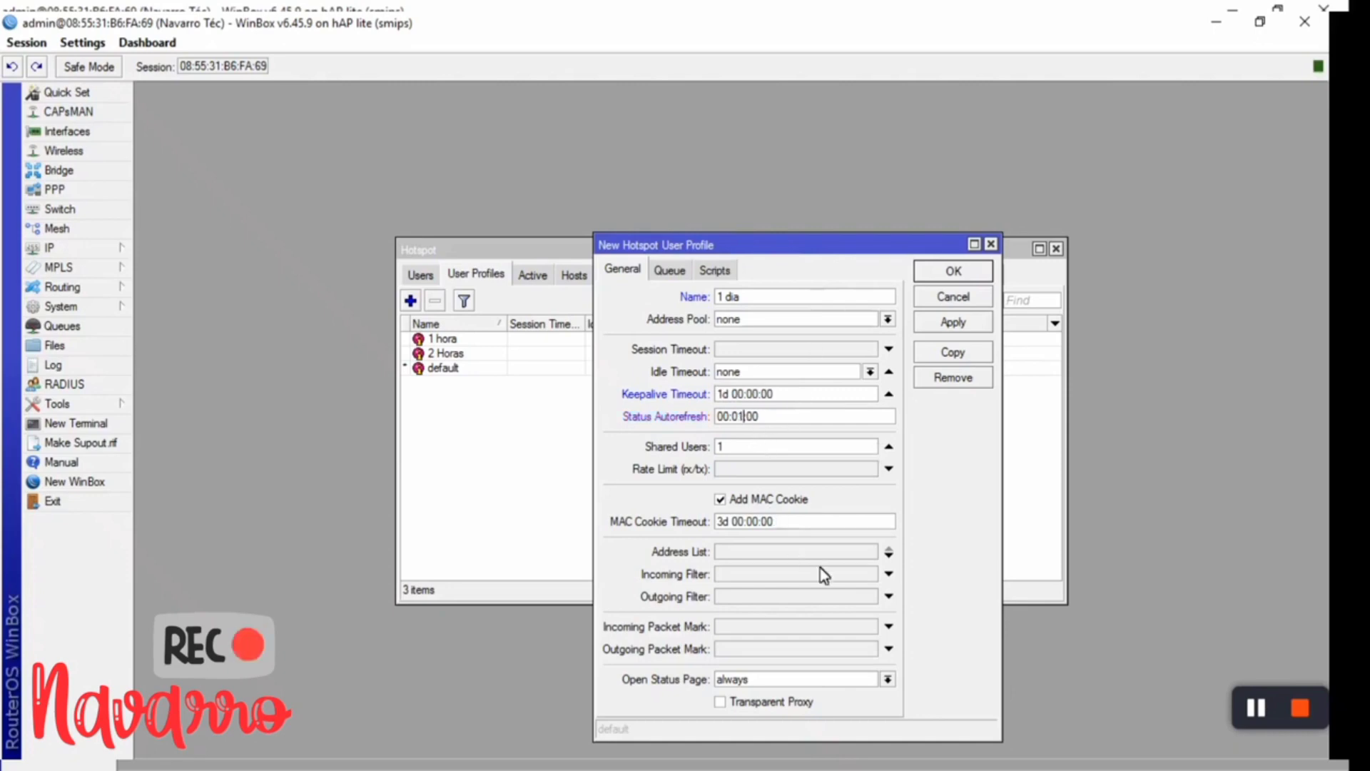
# - Set the '1 dia' rate limit to 5M/5M, save it, and start another profile
pyautogui.click(739, 469)
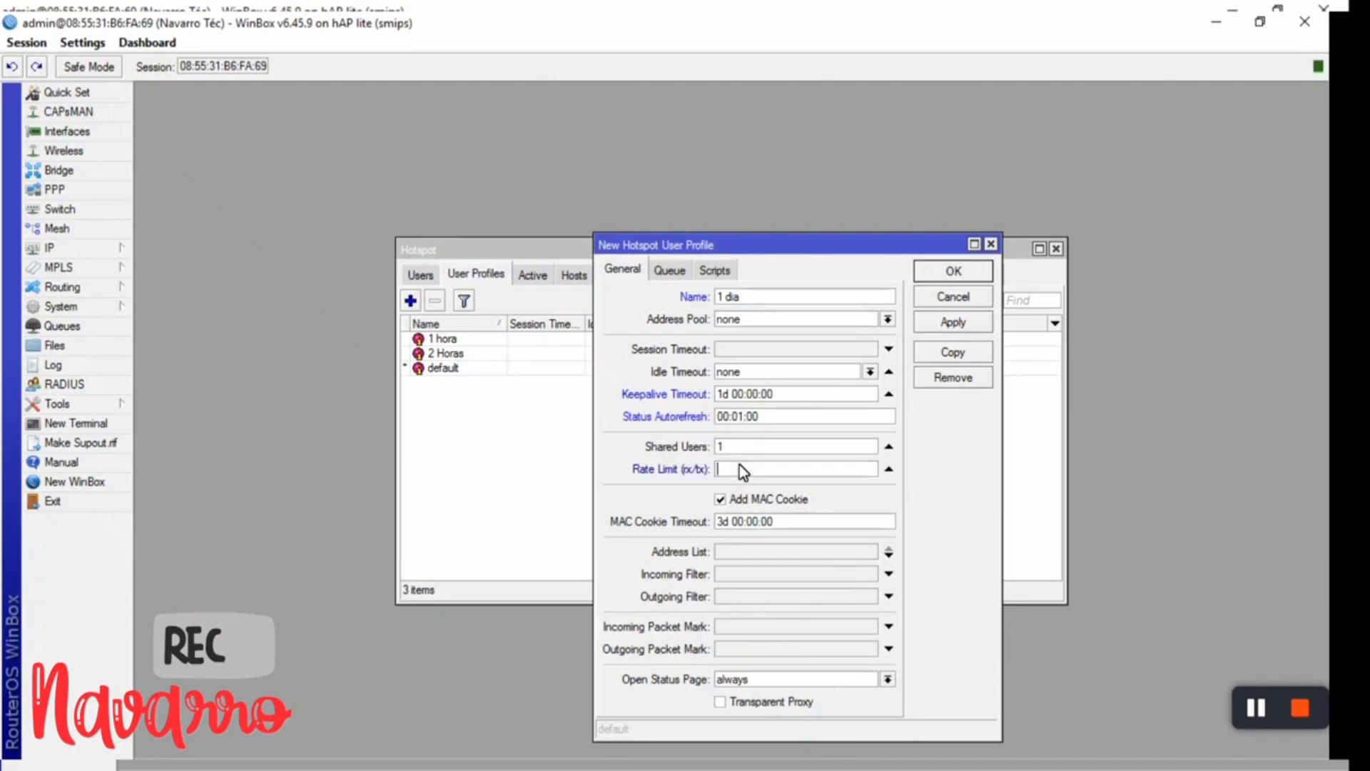
pyautogui.write('5M/5M')
pyautogui.click(946, 326)
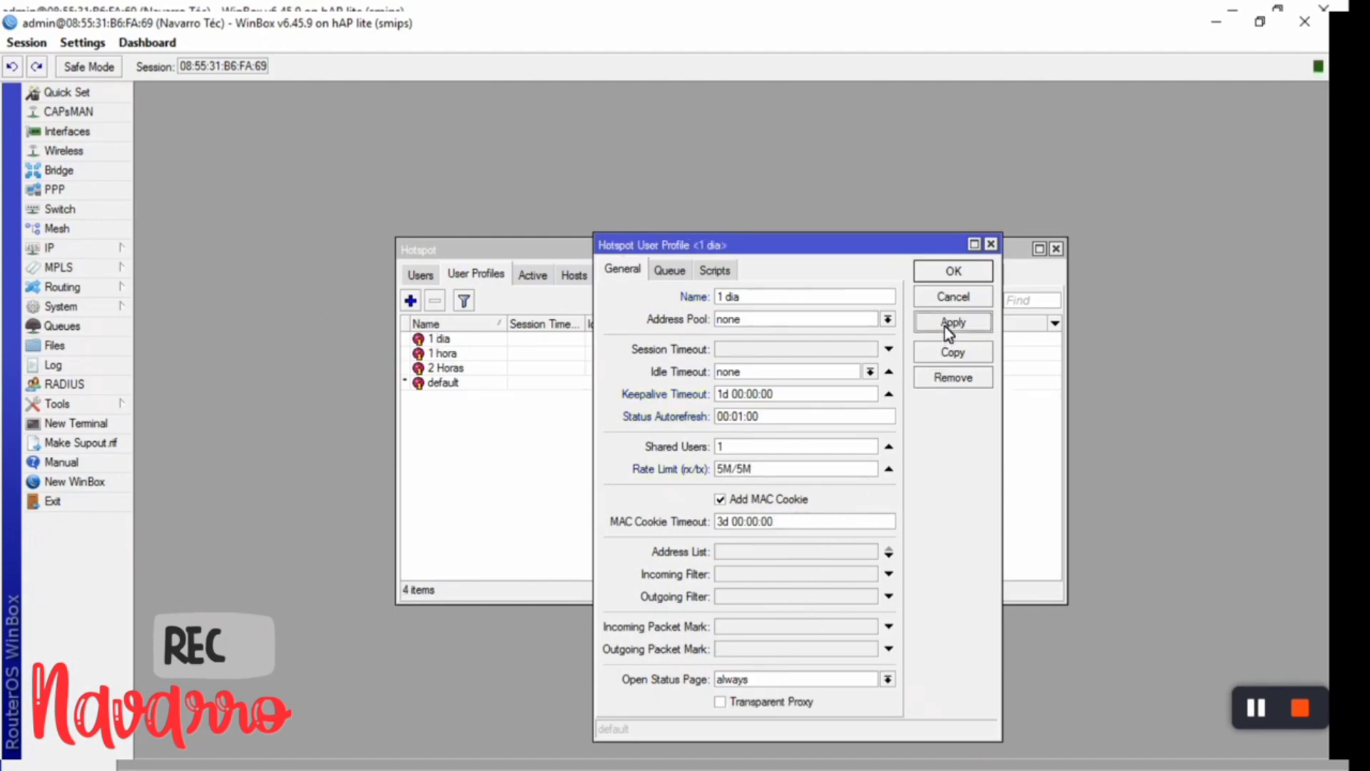
pyautogui.click(946, 277)
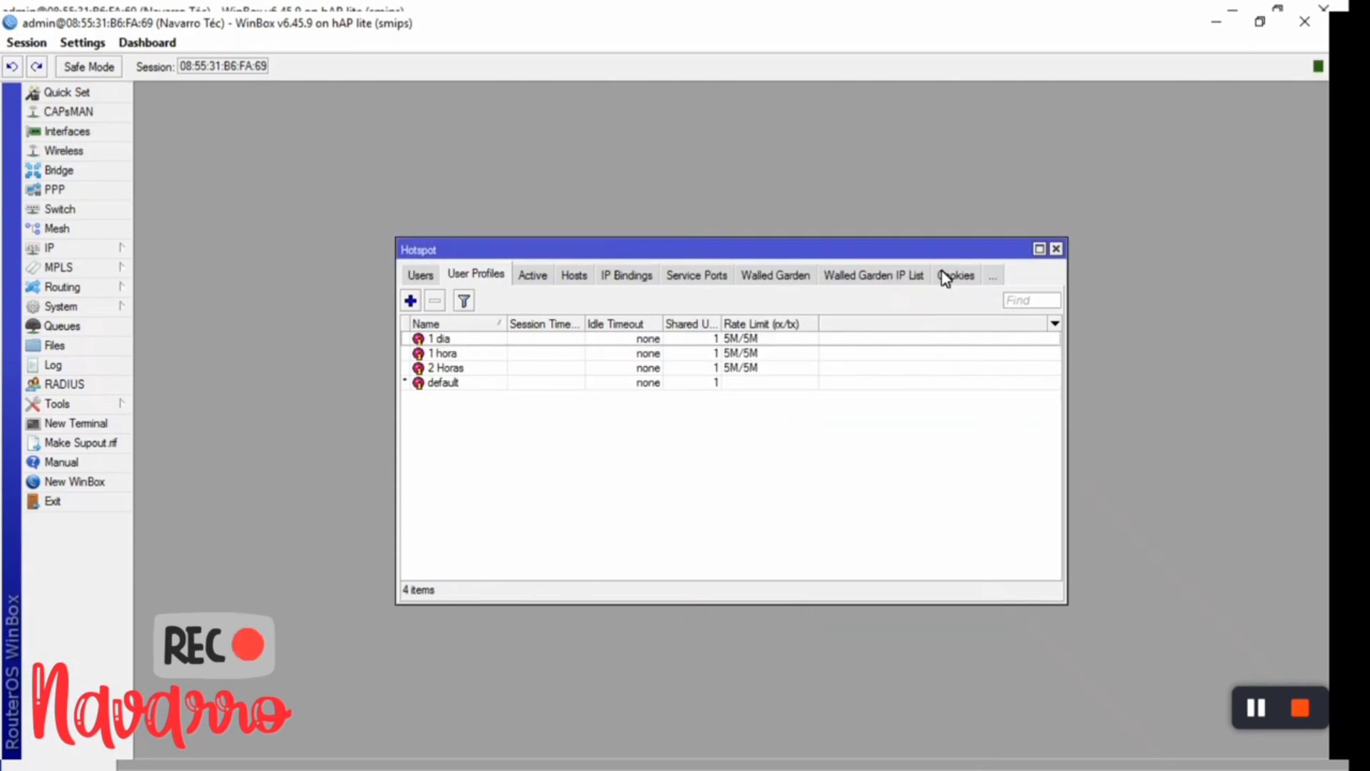
pyautogui.click(410, 300)
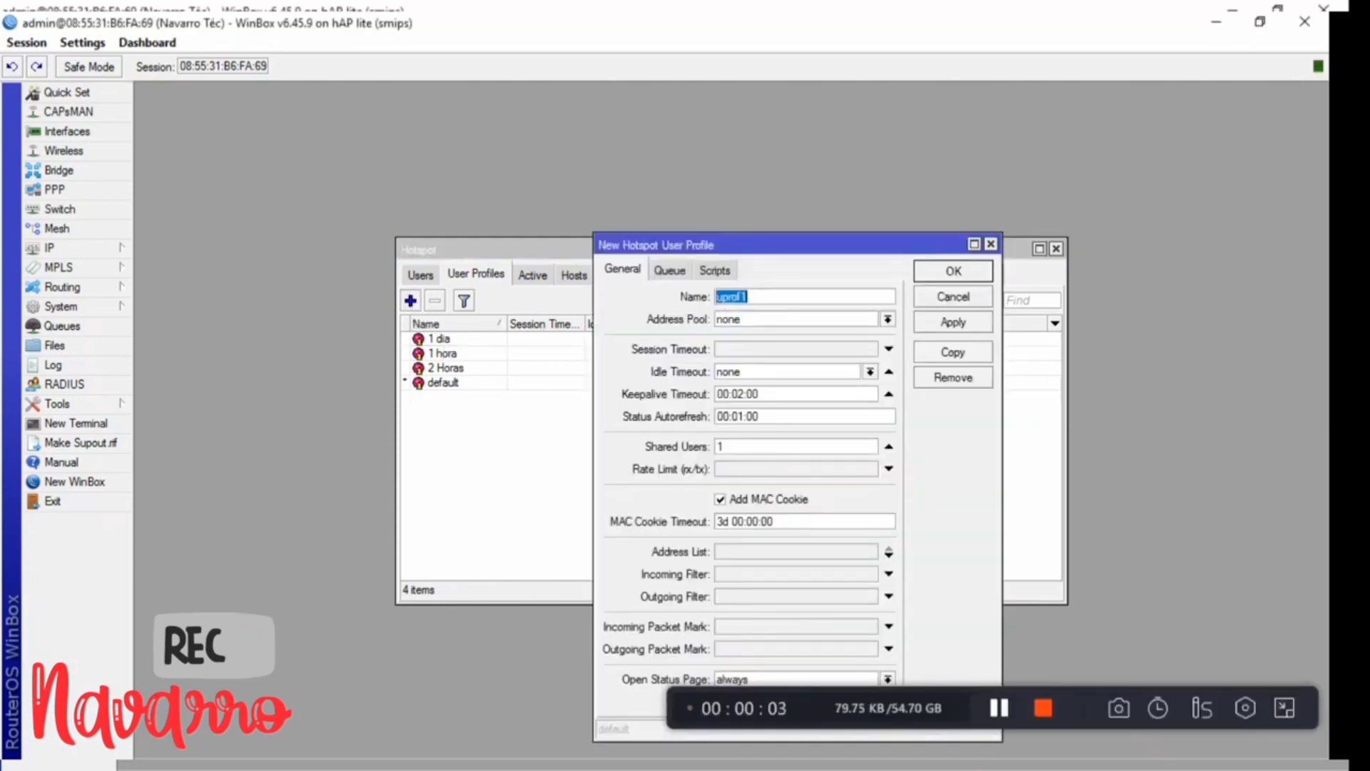
# - Create profile '1 MINUTOS' with keepalive 00:01:00 and rate limit 5M/5M, save, and select it
pyautogui.write('1 MIN')
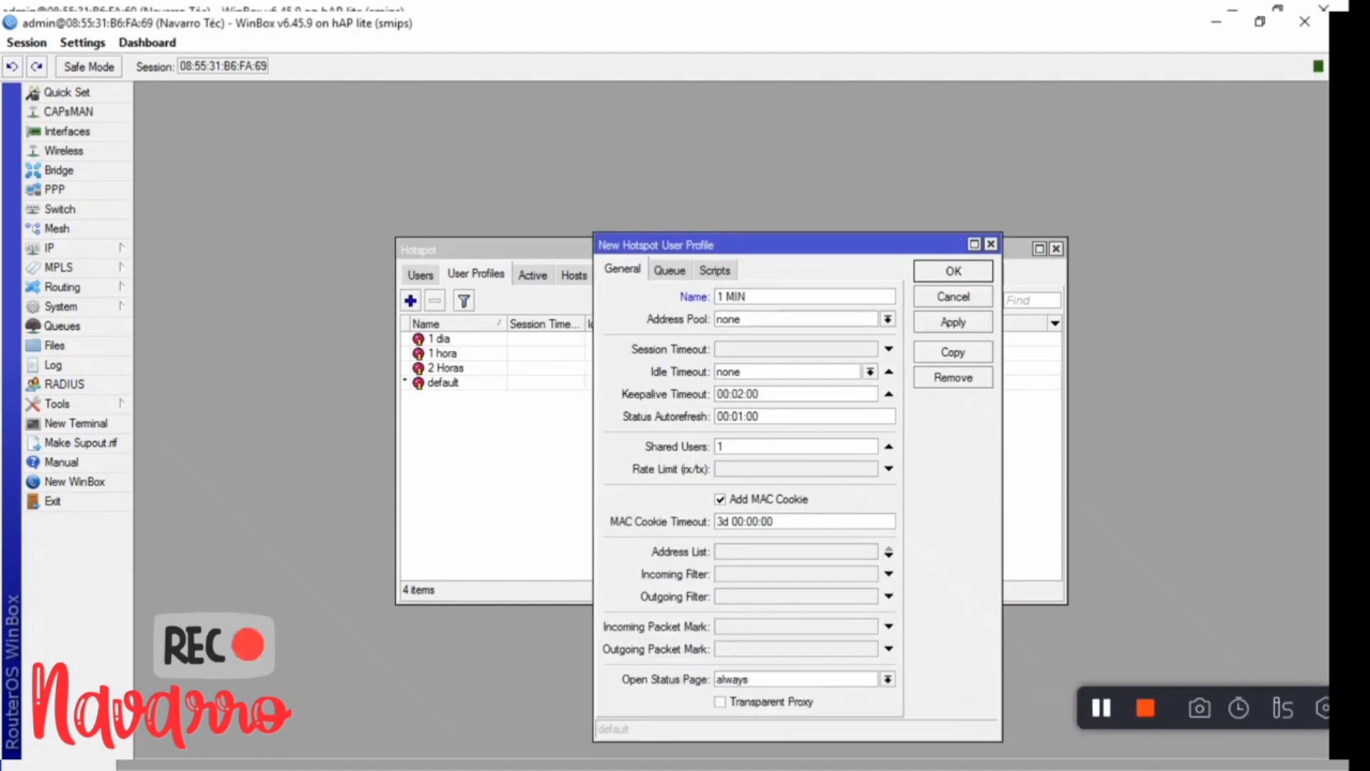
pyautogui.write('UTOS')
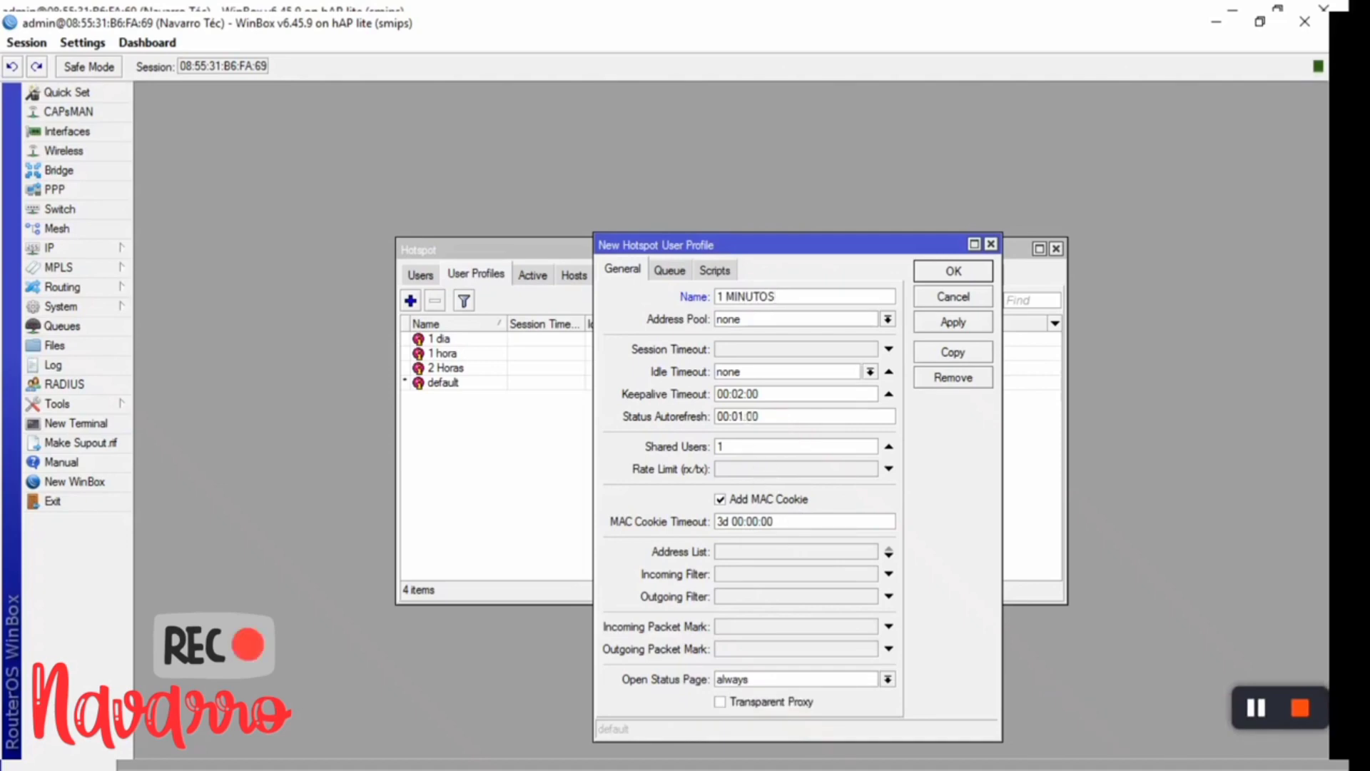
pyautogui.click(741, 393)
pyautogui.press('BackSpace')
pyautogui.write('1')
pyautogui.click(723, 469)
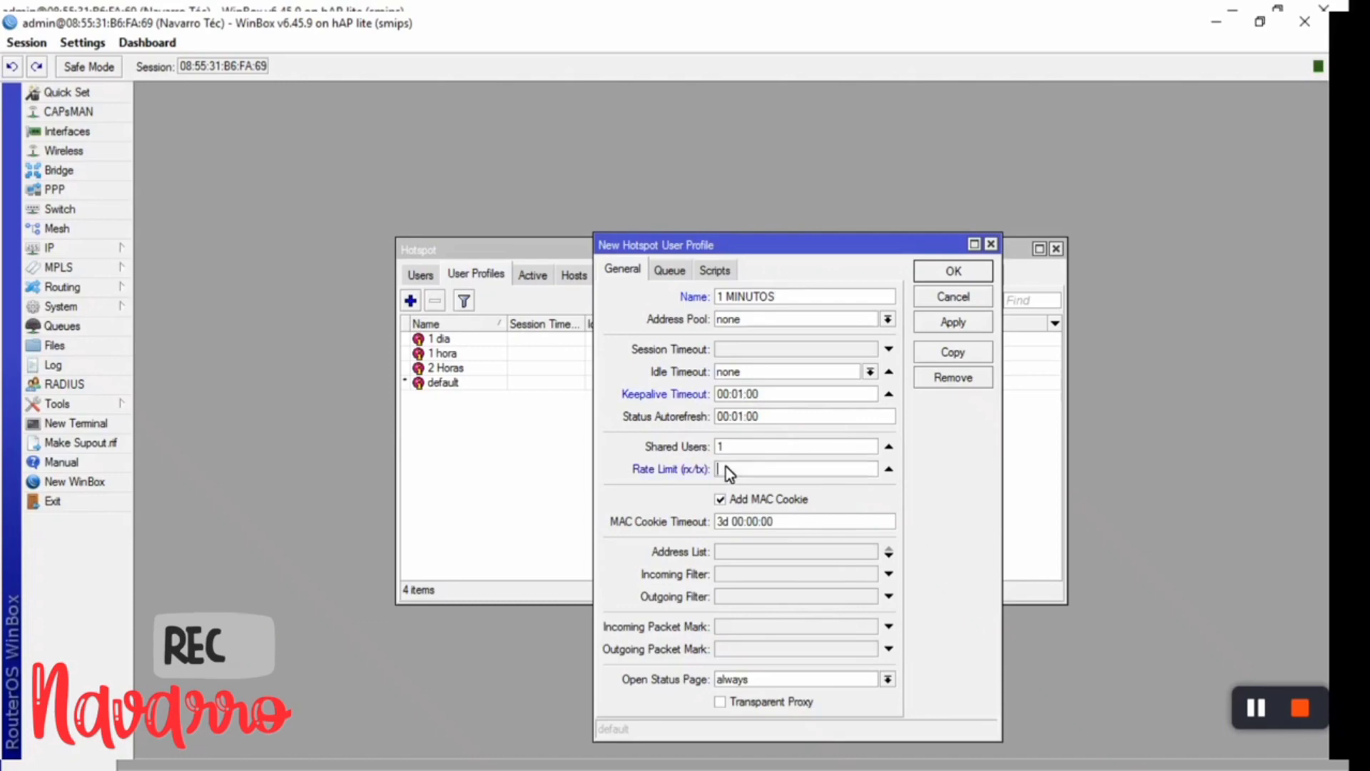
pyautogui.write('5M/5M')
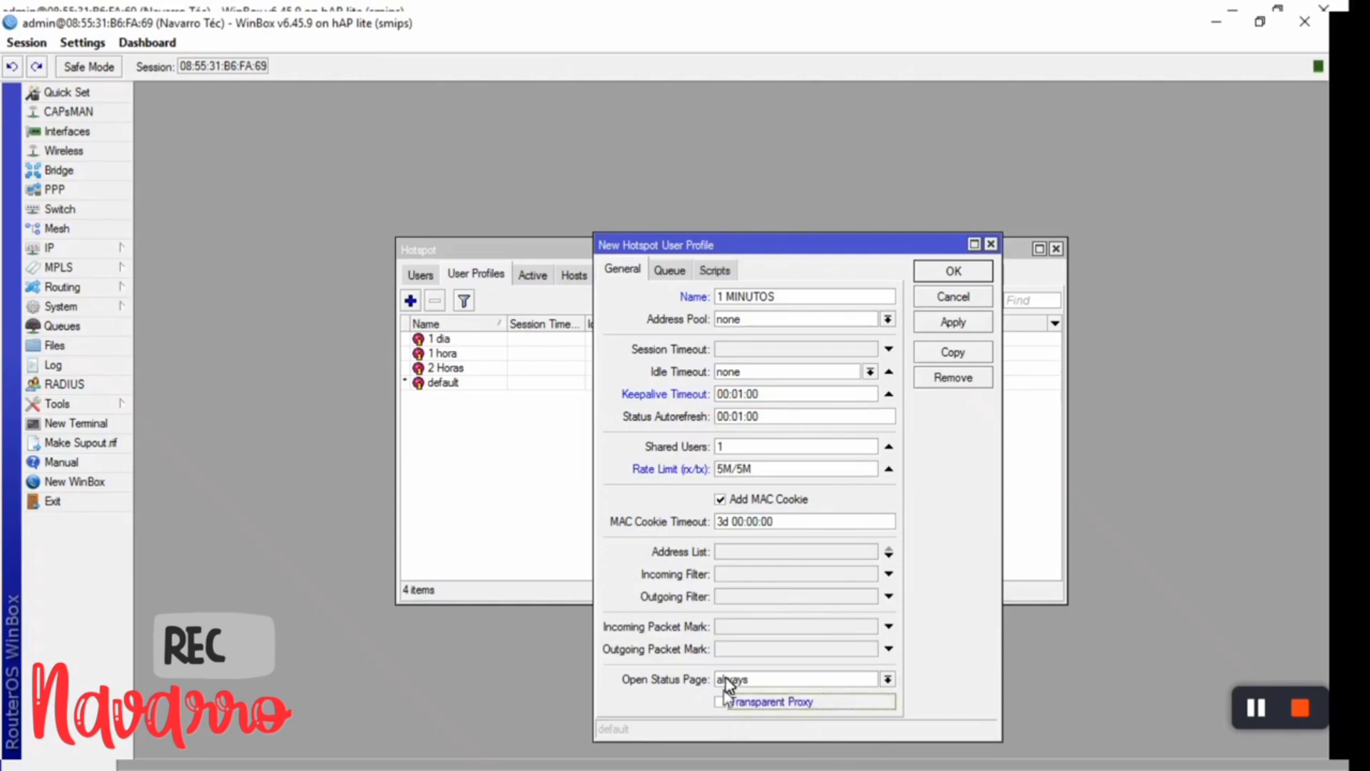
pyautogui.click(722, 703)
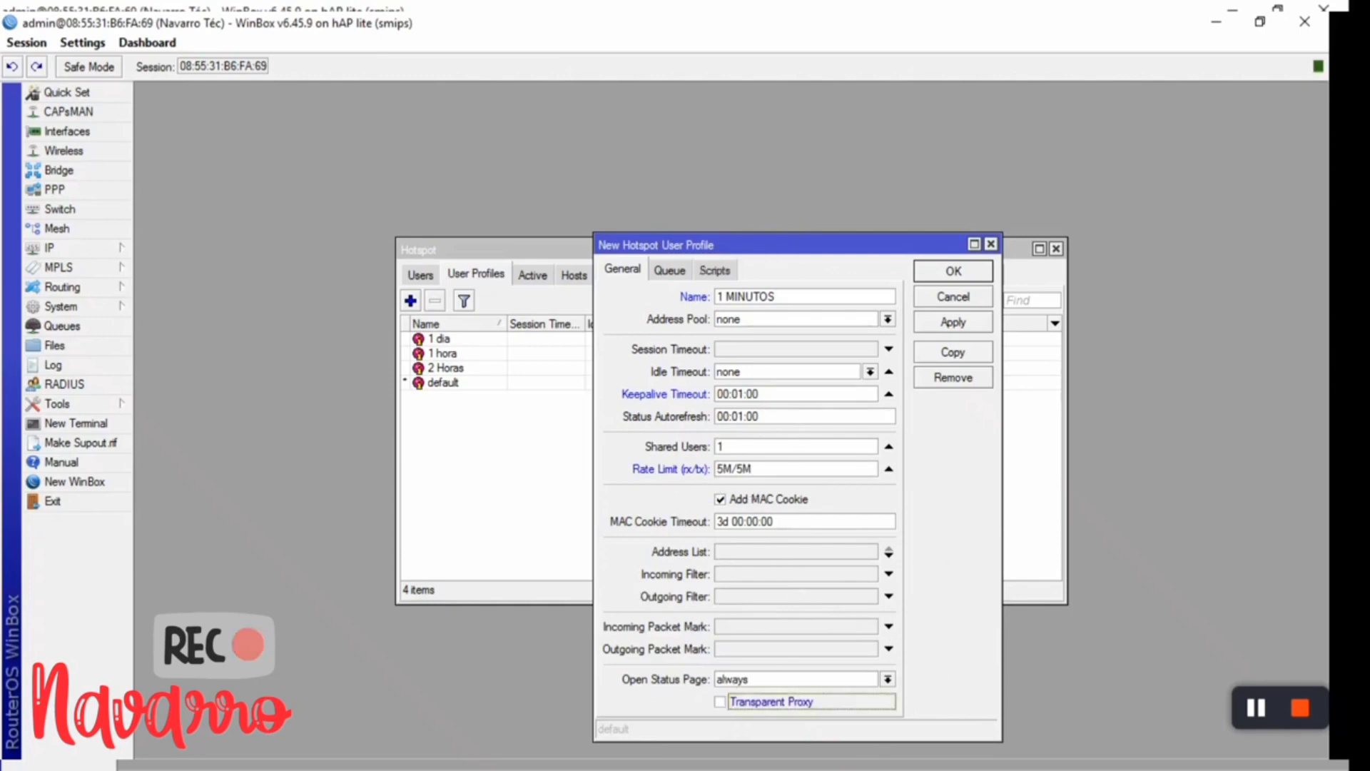
pyautogui.click(951, 324)
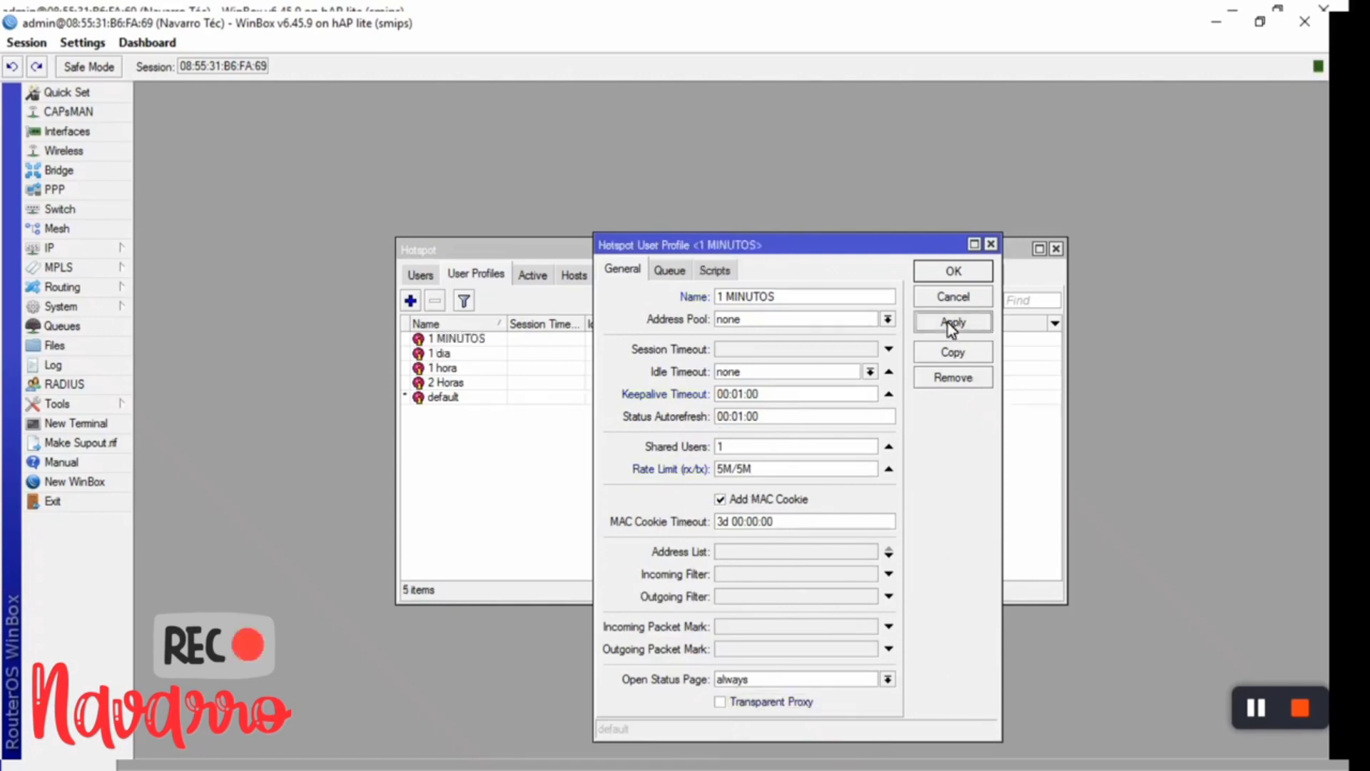
pyautogui.click(953, 273)
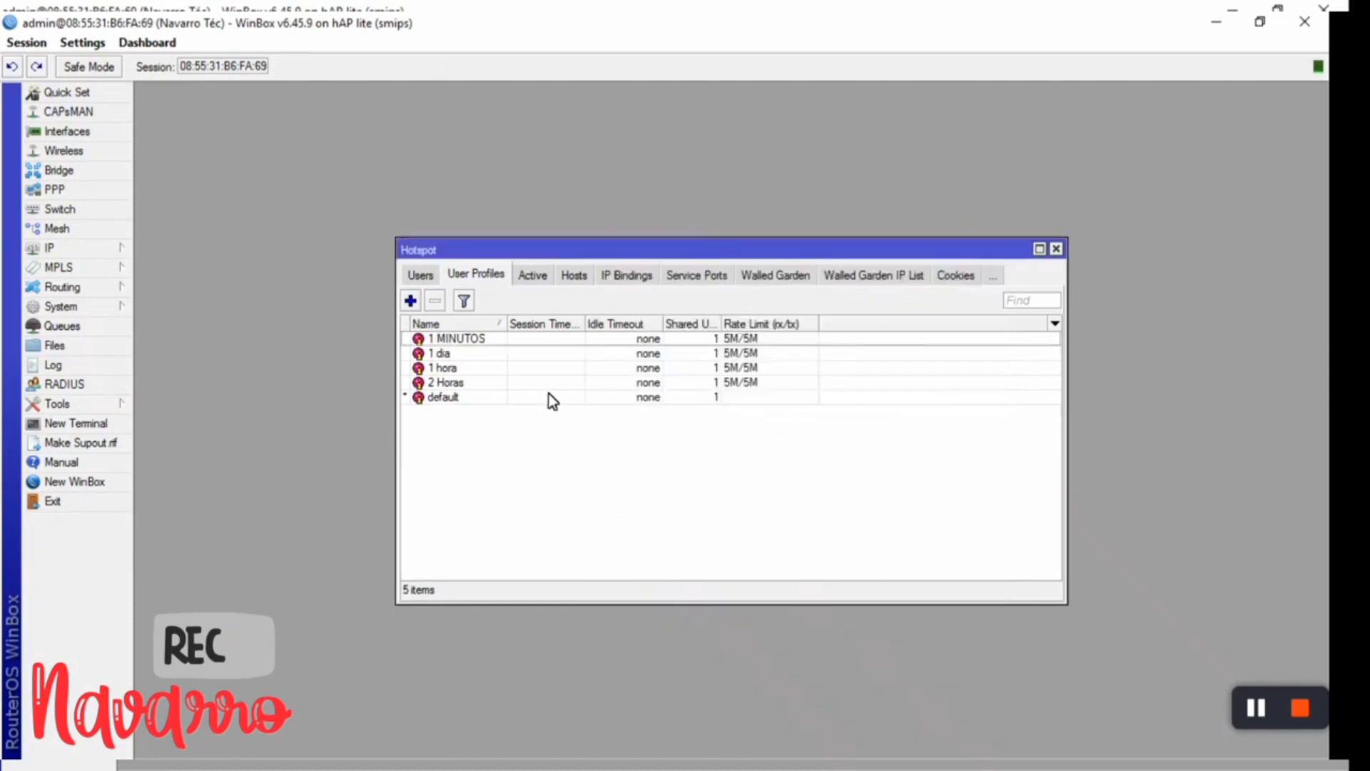
pyautogui.click(448, 339)
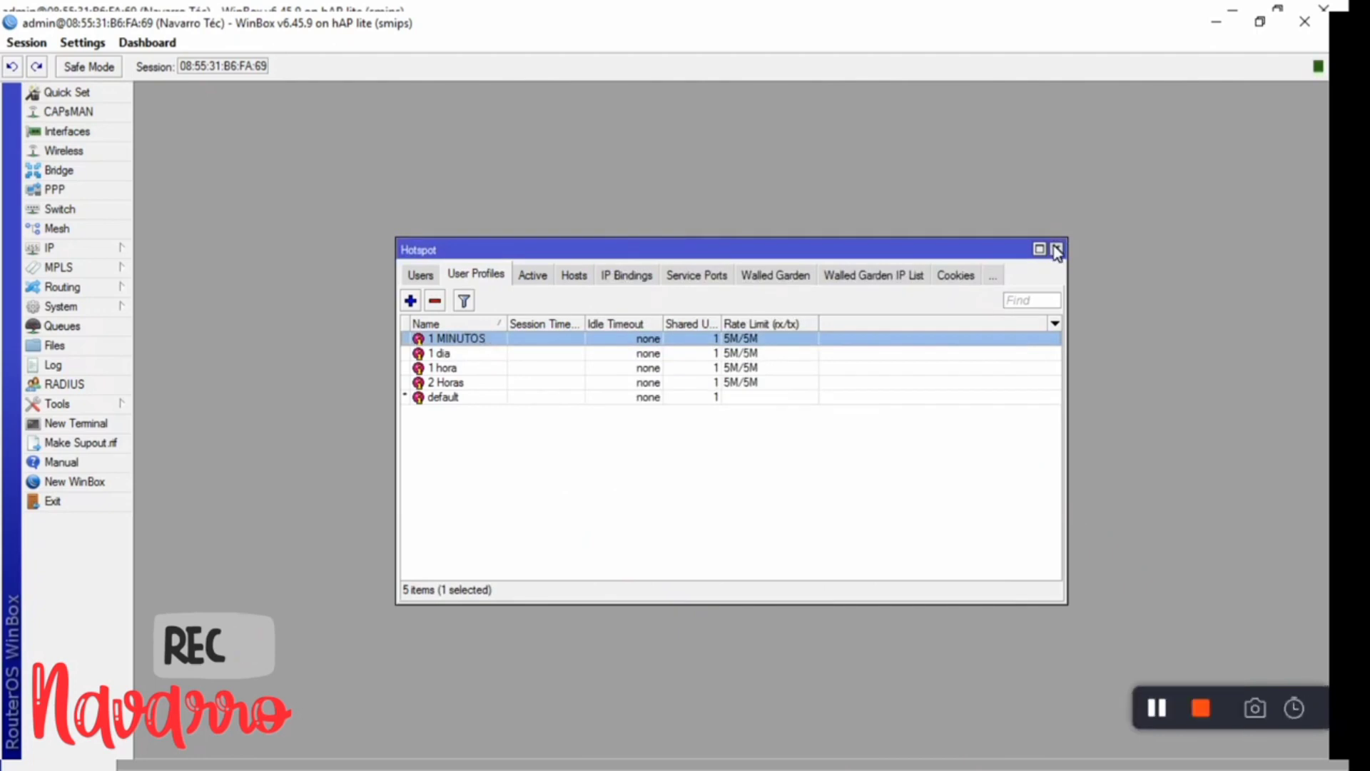
# - Close Hotspot and add a new task in System > Scheduler
pyautogui.press('Escape')
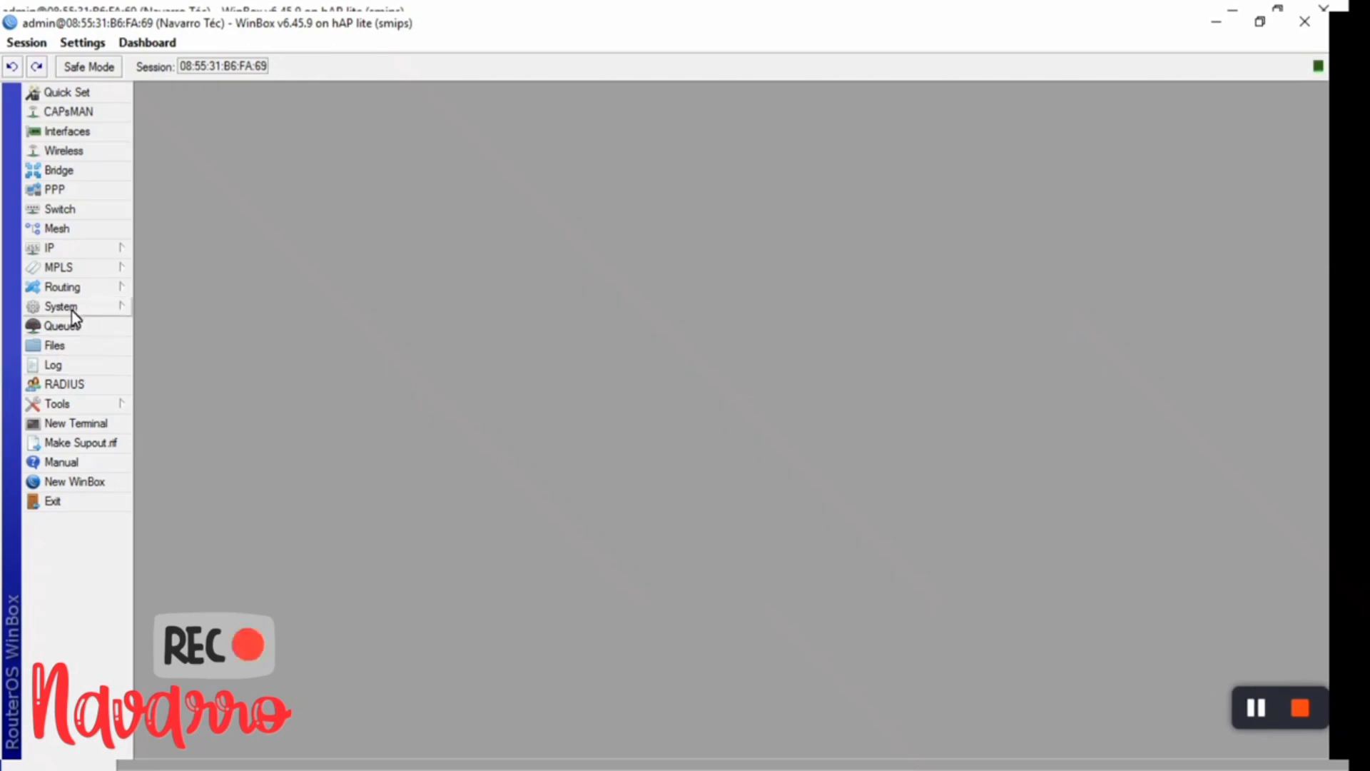
pyautogui.click(75, 308)
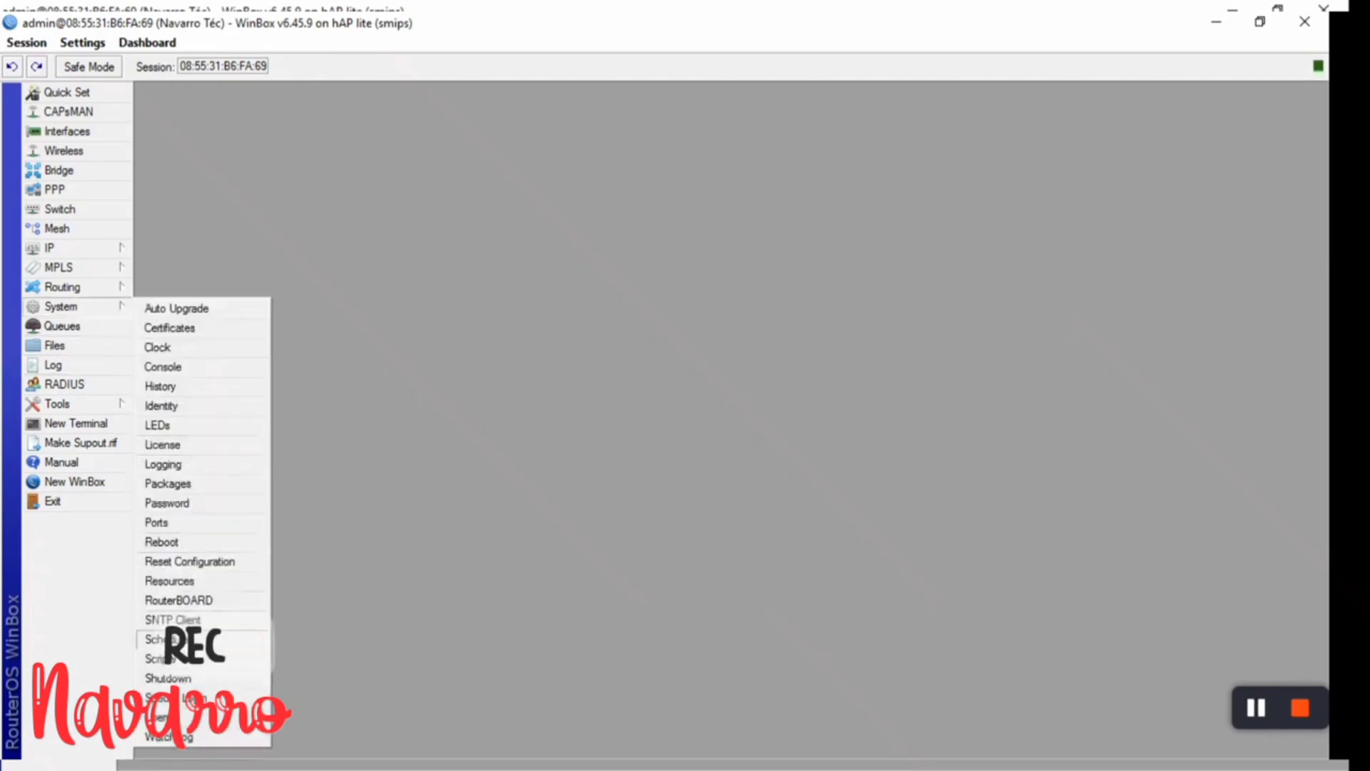
pyautogui.click(160, 638)
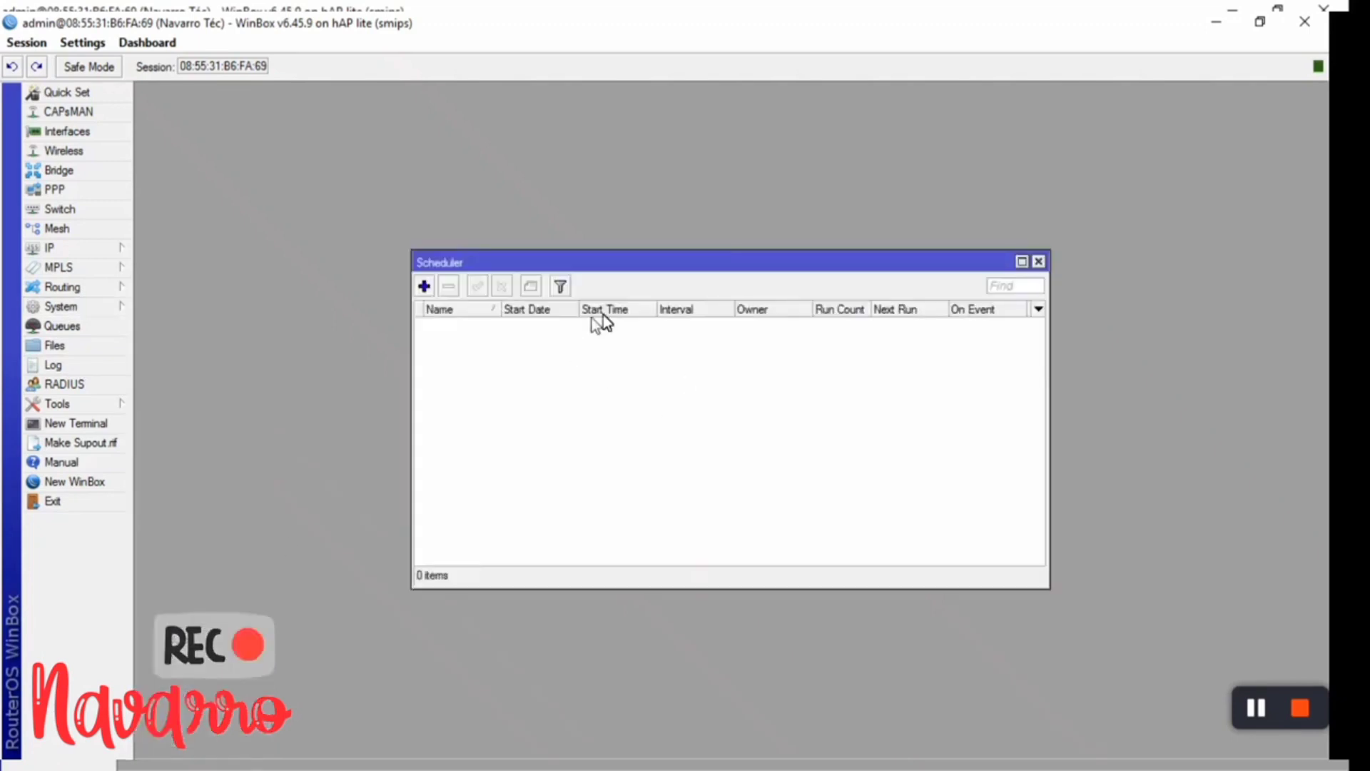
pyautogui.click(425, 285)
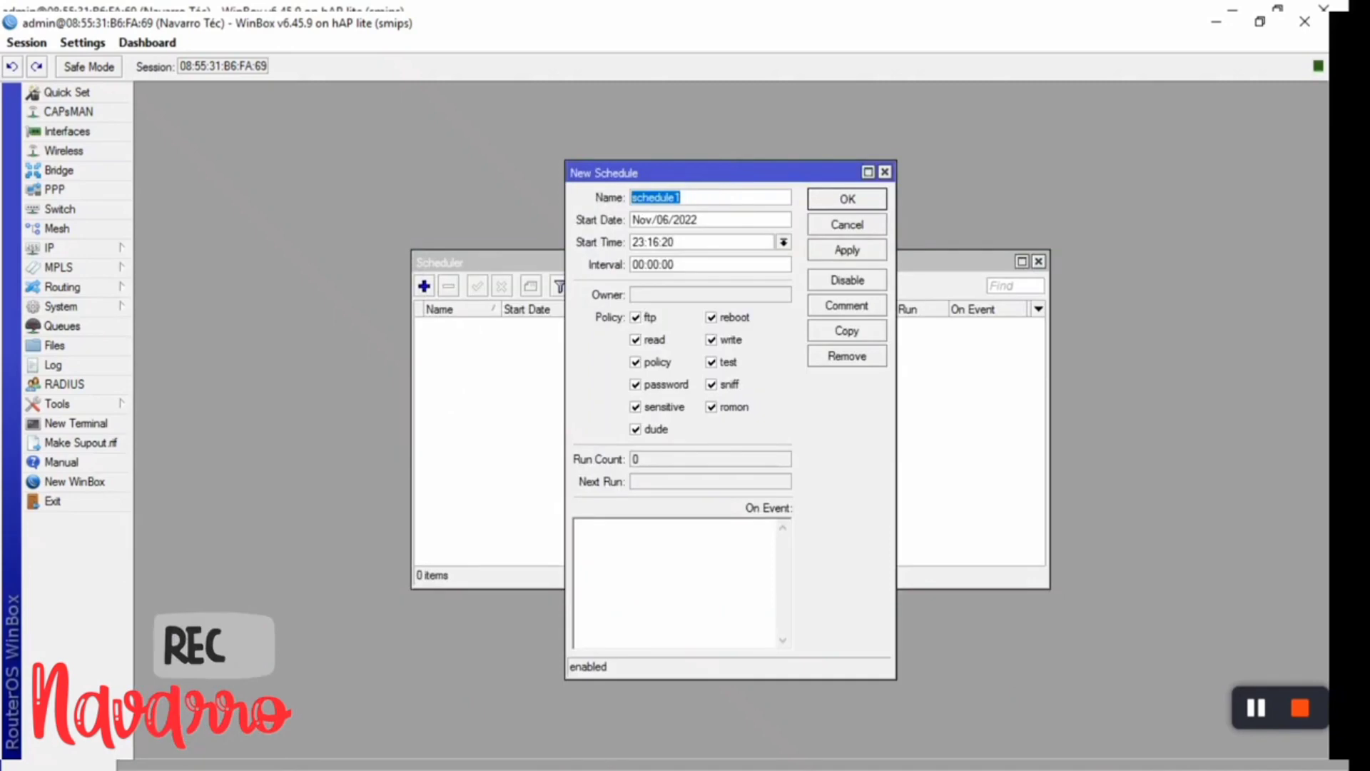
# - Name the schedule 'schedule1MIN', start time startup, interval 00:01:00
pyautogui.click(681, 197)
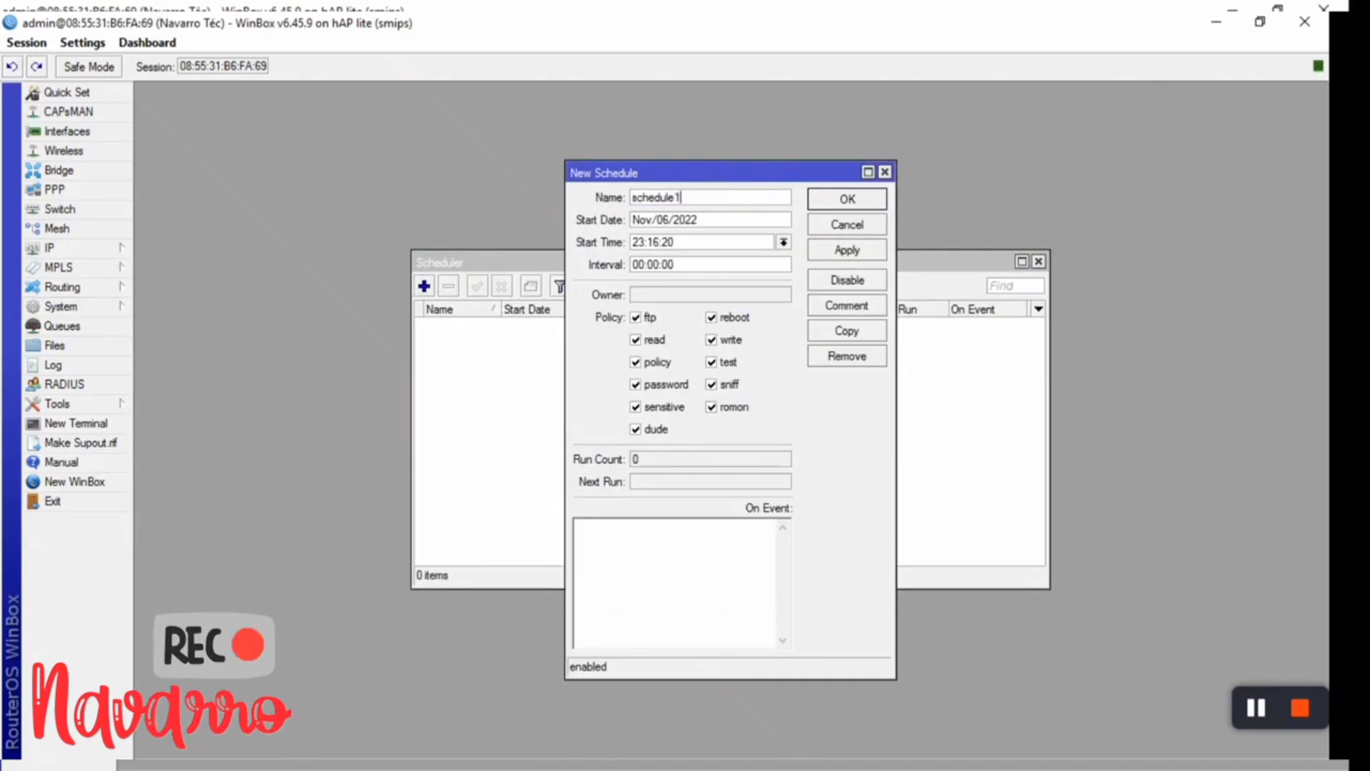
pyautogui.write('MINU')
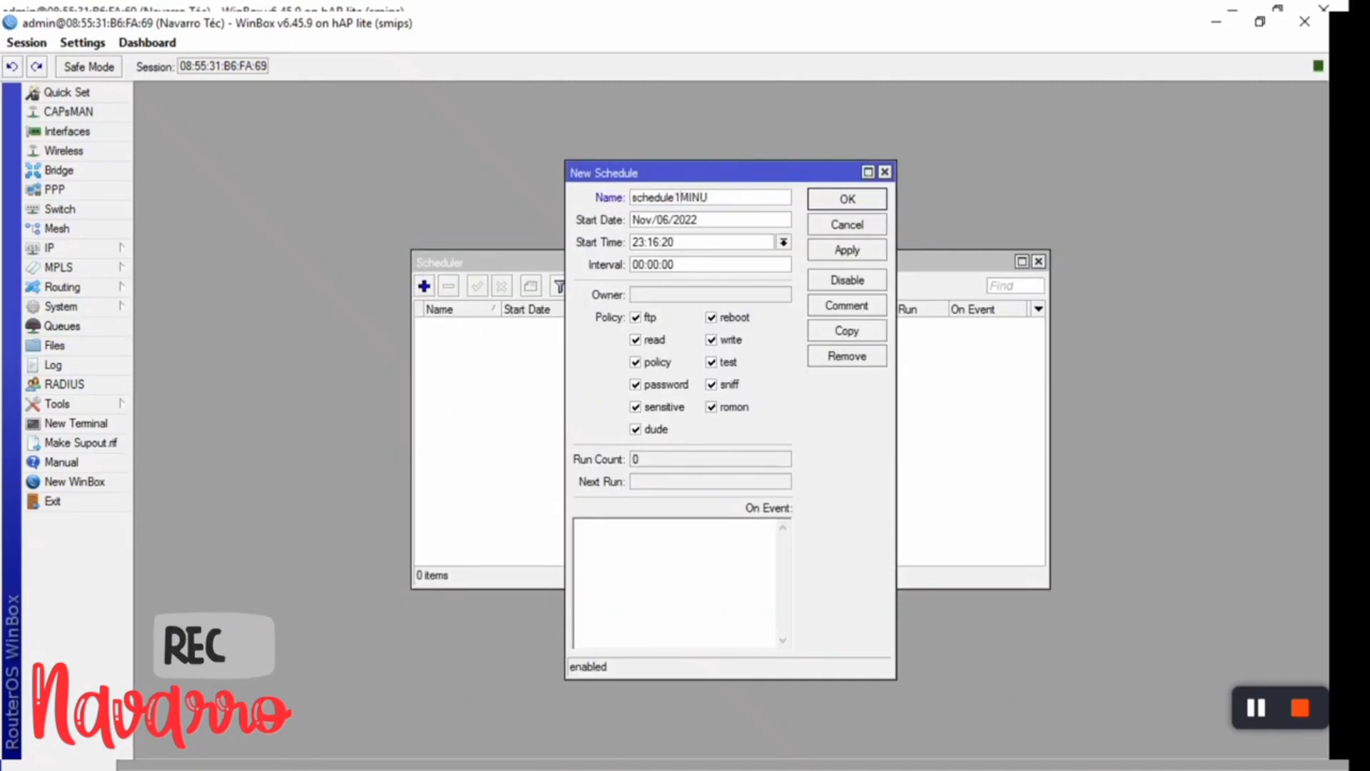
pyautogui.press('BackSpace')
pyautogui.click(782, 243)
pyautogui.click(722, 258)
pyautogui.click(659, 264)
pyautogui.press('BackSpace')
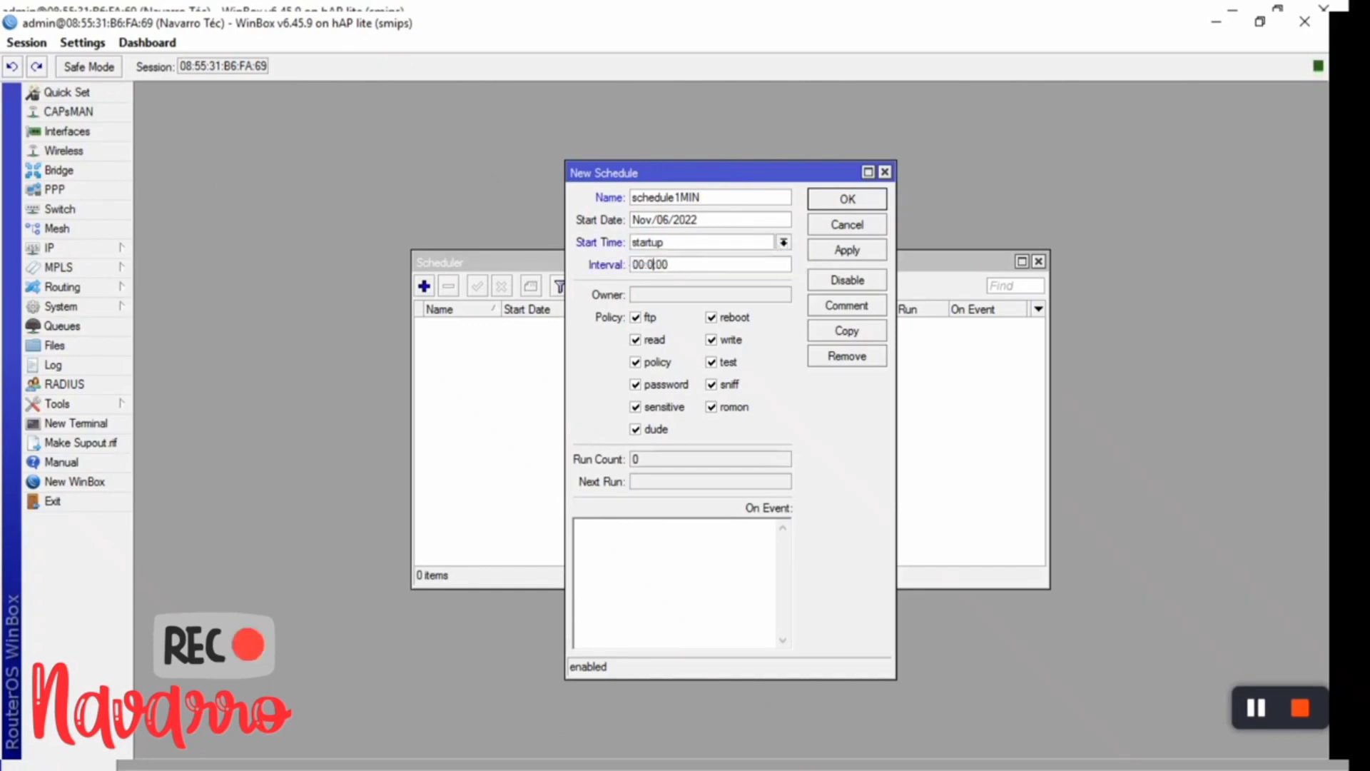
pyautogui.write('1')
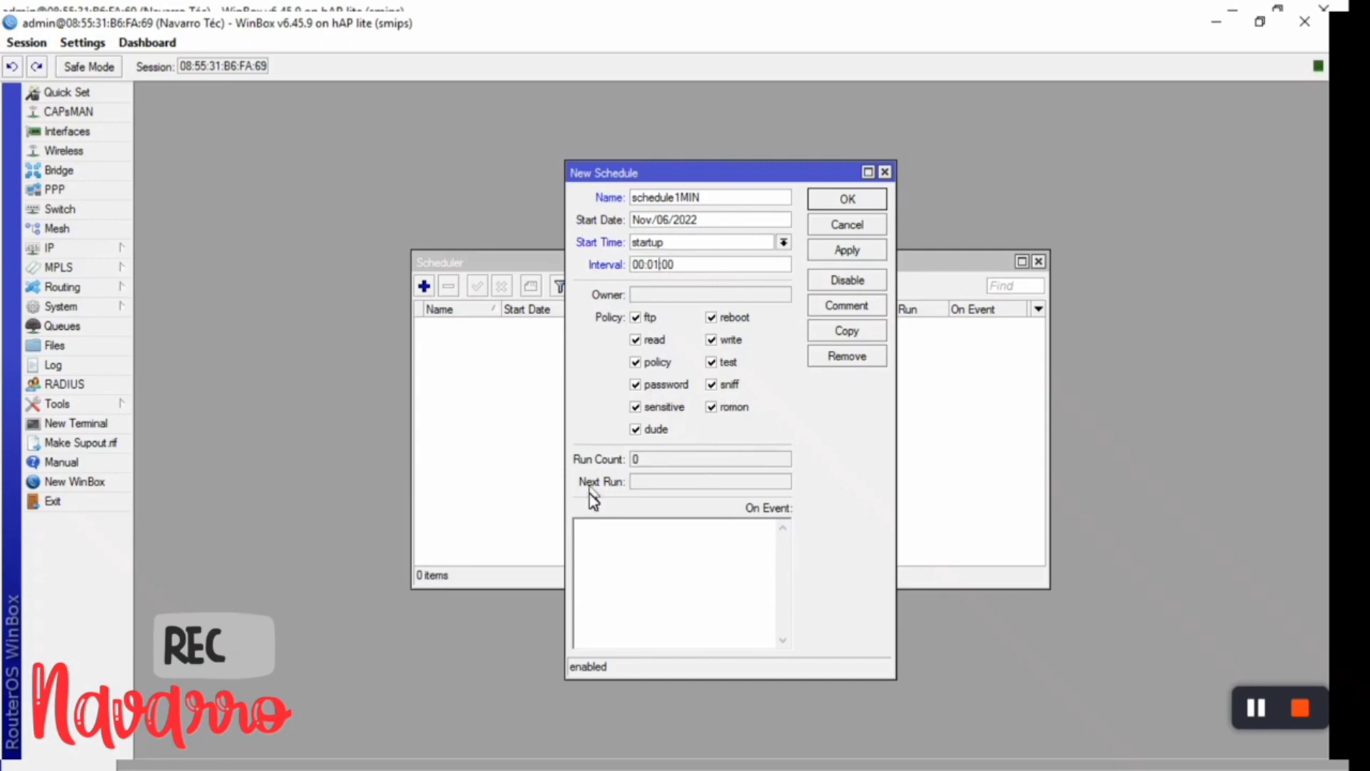
pyautogui.click(598, 534)
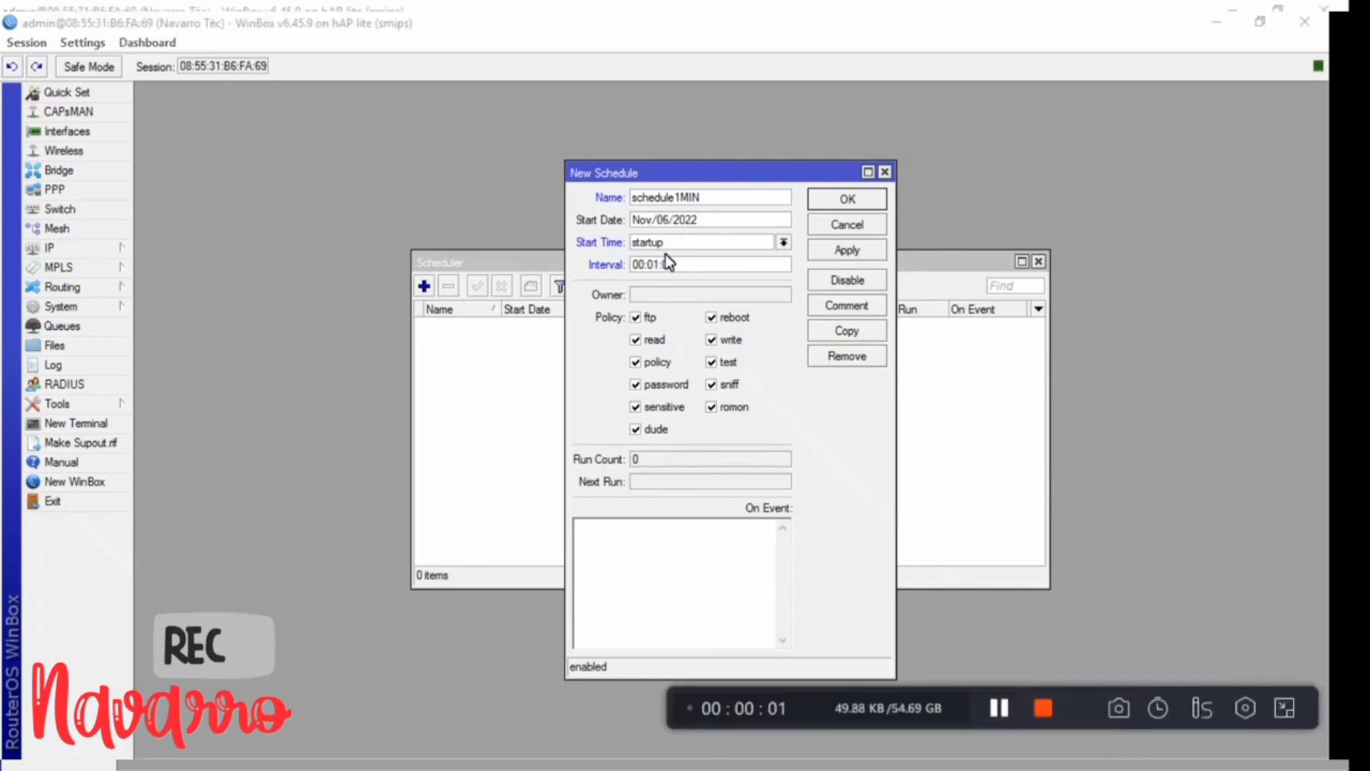
# - Enter the script '/ip hotspot user remove [find uptime=00:01:00 limit-uptime=00:01:00' and apply
pyautogui.click(594, 534)
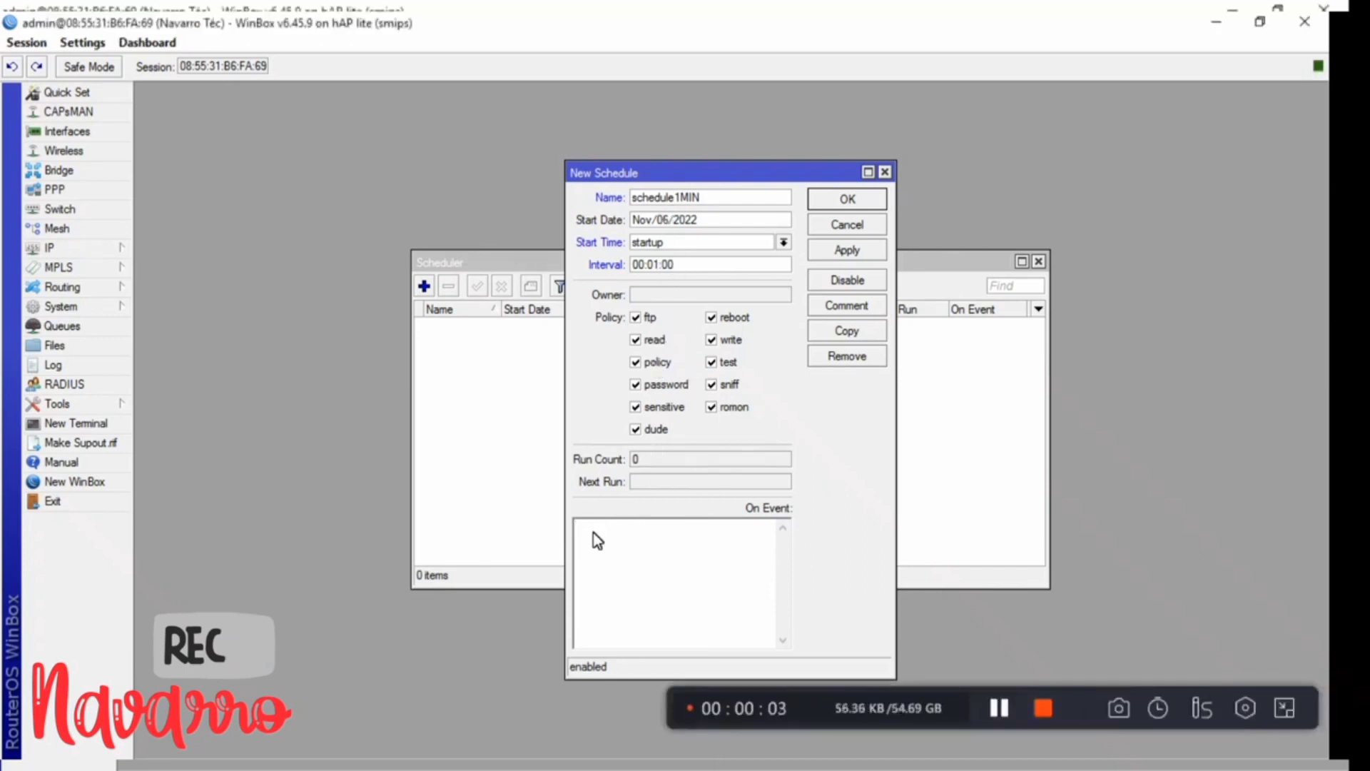
pyautogui.write('7')
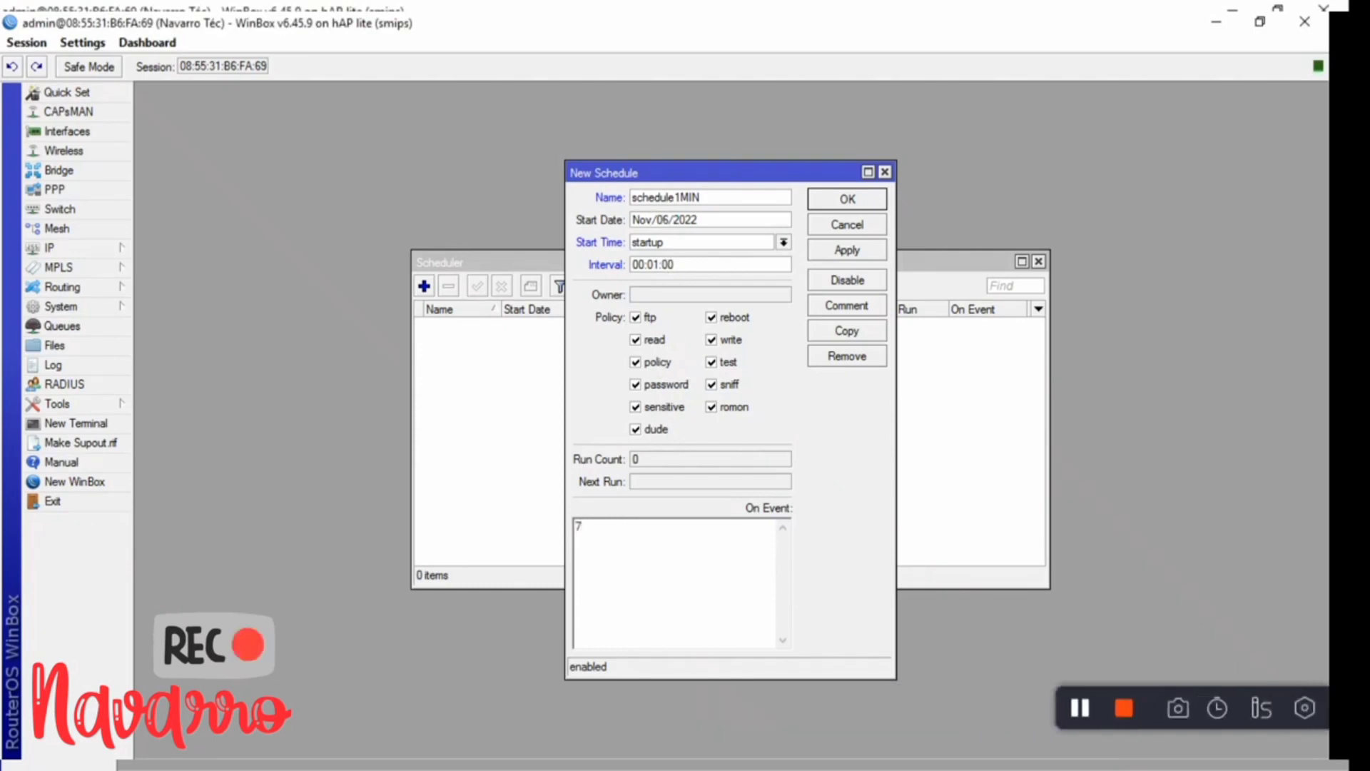
pyautogui.press('BackSpace')
pyautogui.write('/')
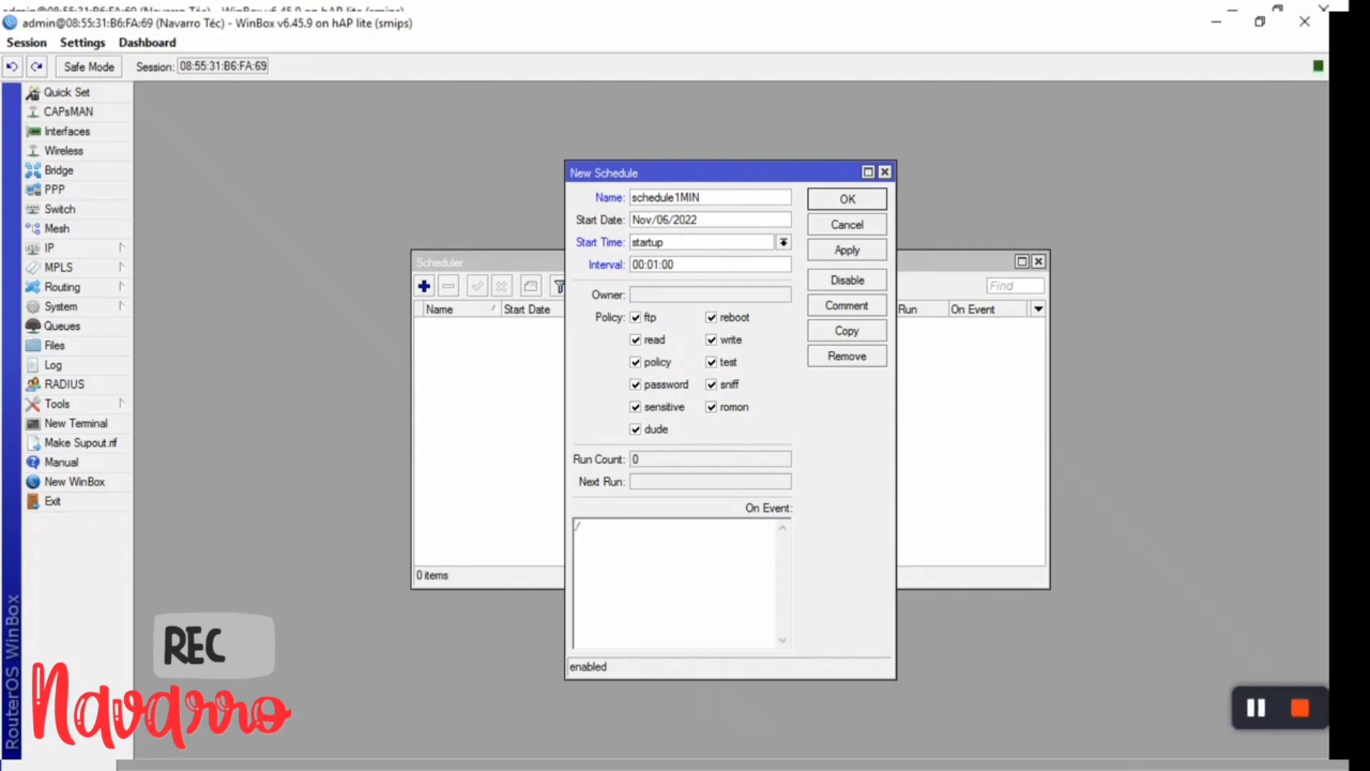
pyautogui.write('ip hotspot ')
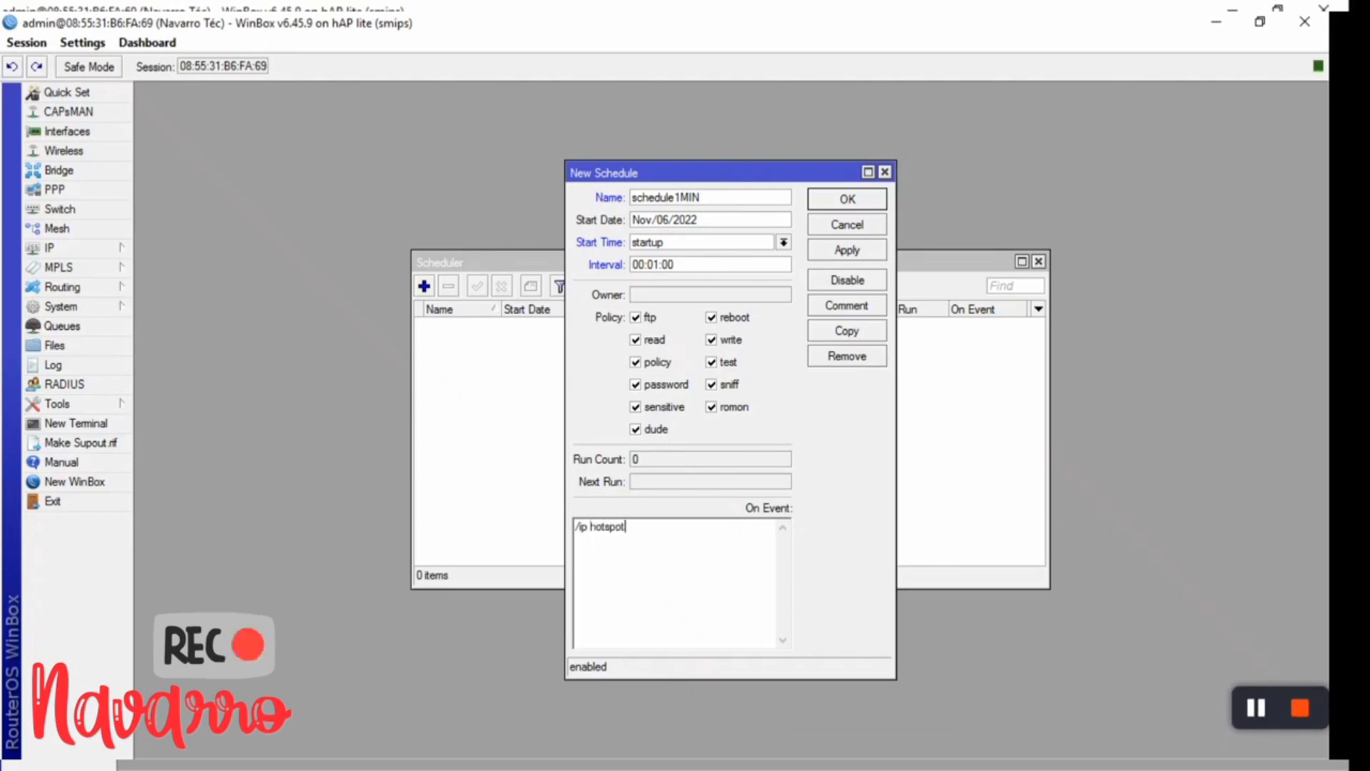
pyautogui.write('u')
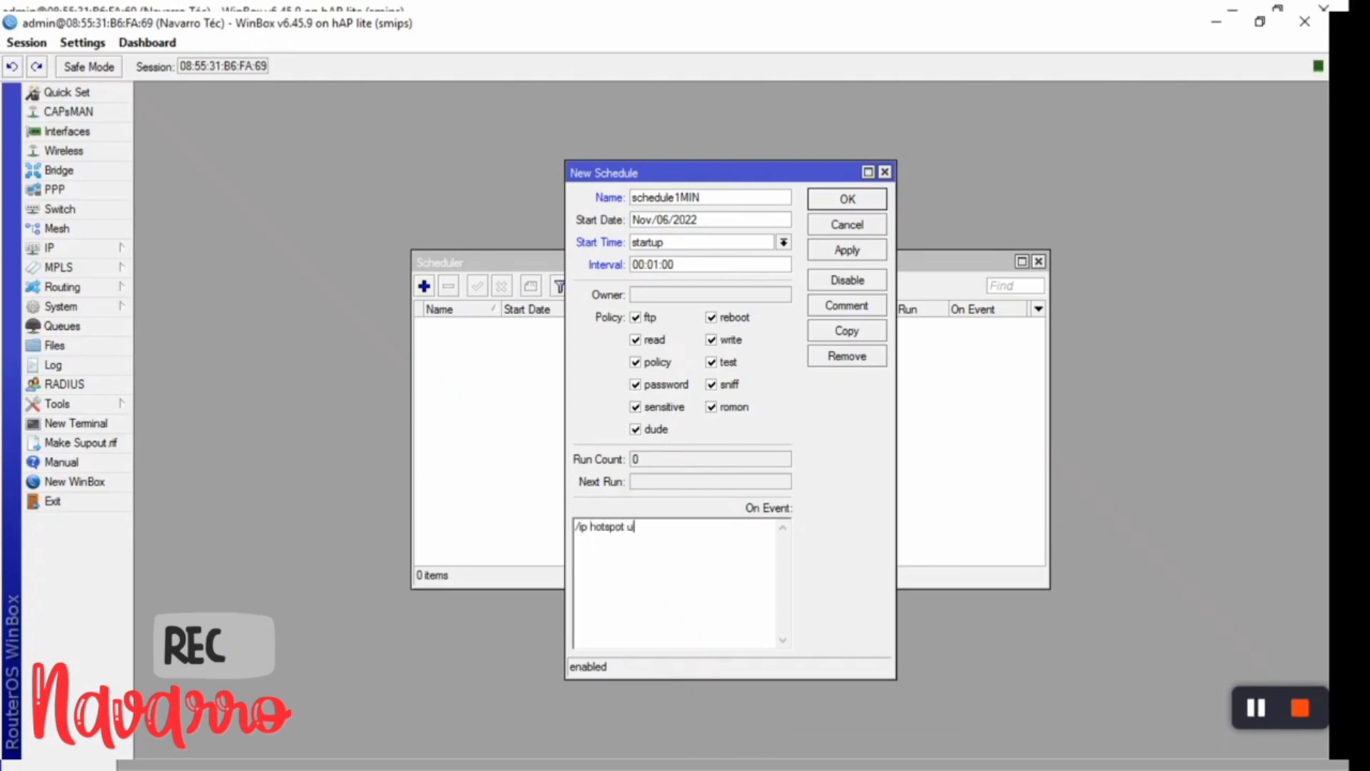
pyautogui.write('ser remove')
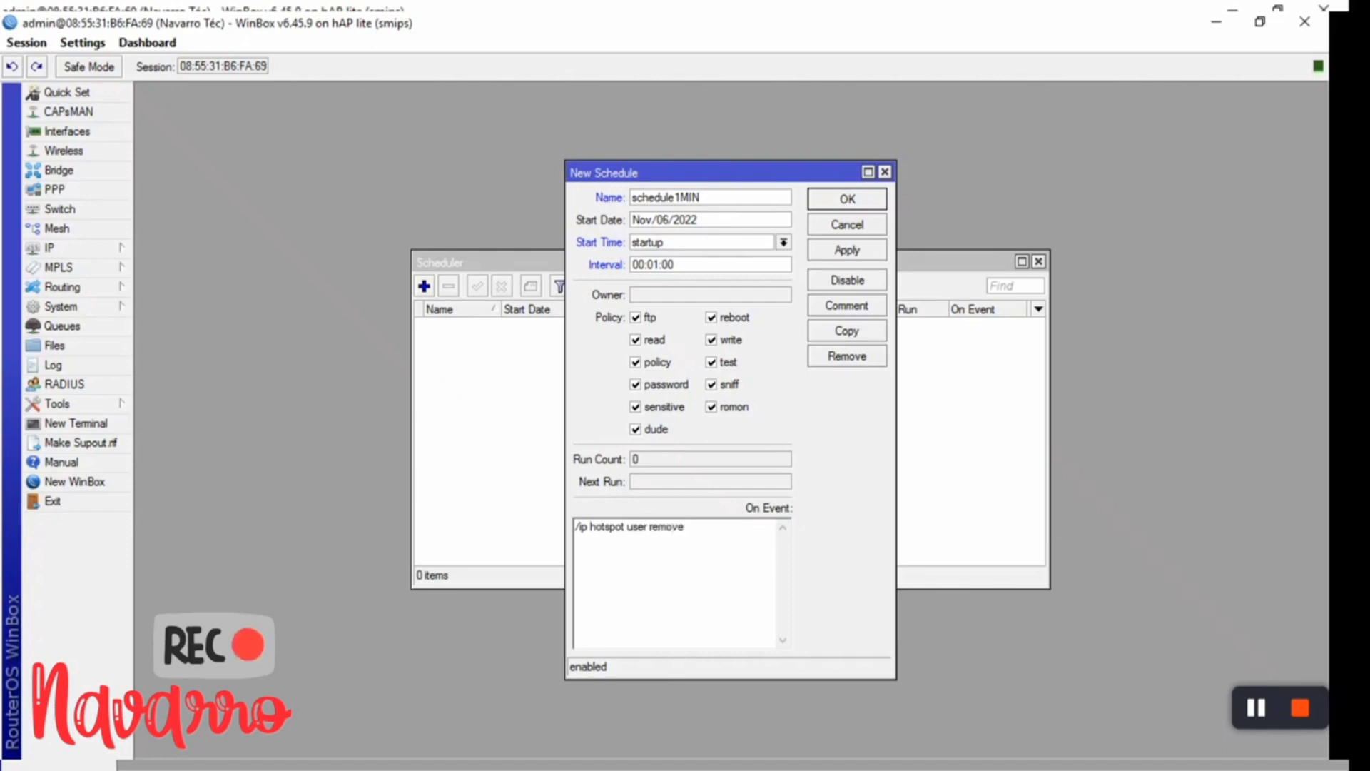
pyautogui.write(' [fin')
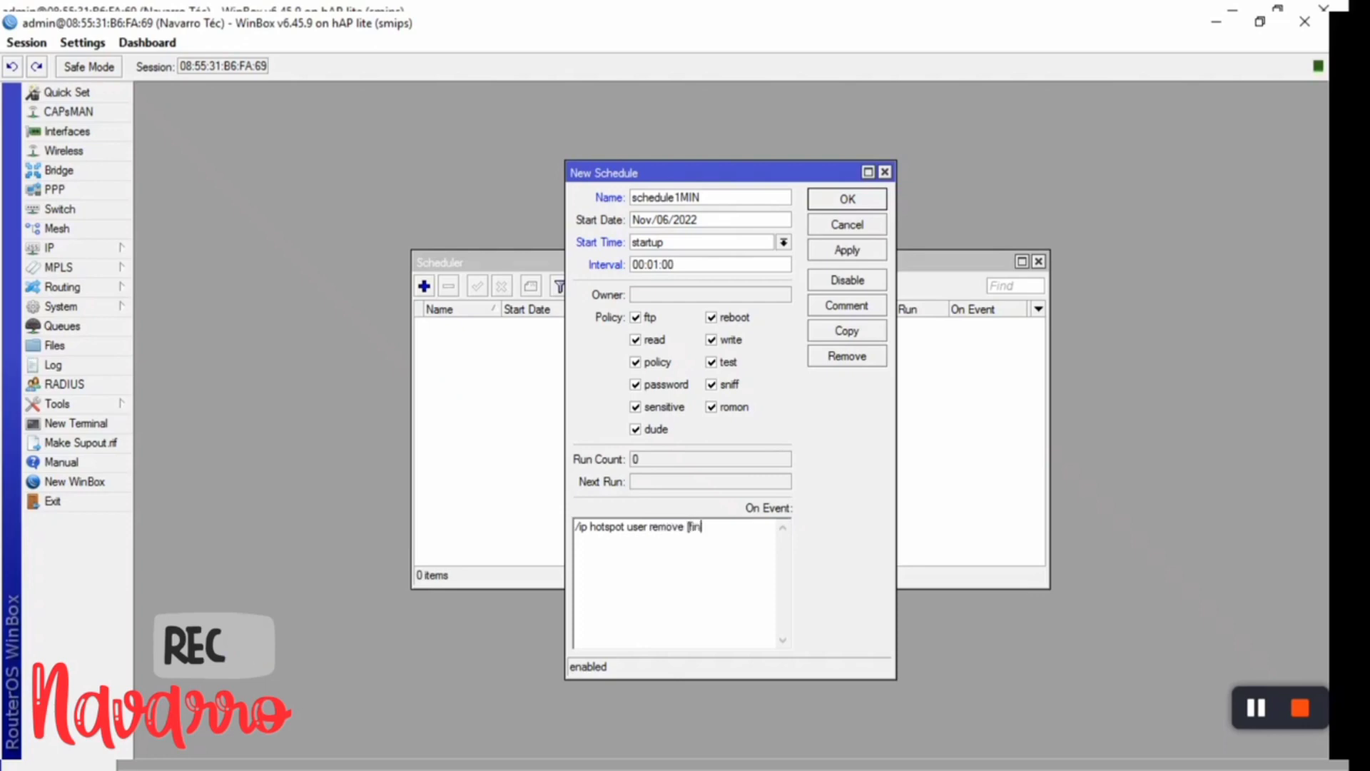
pyautogui.write('d')
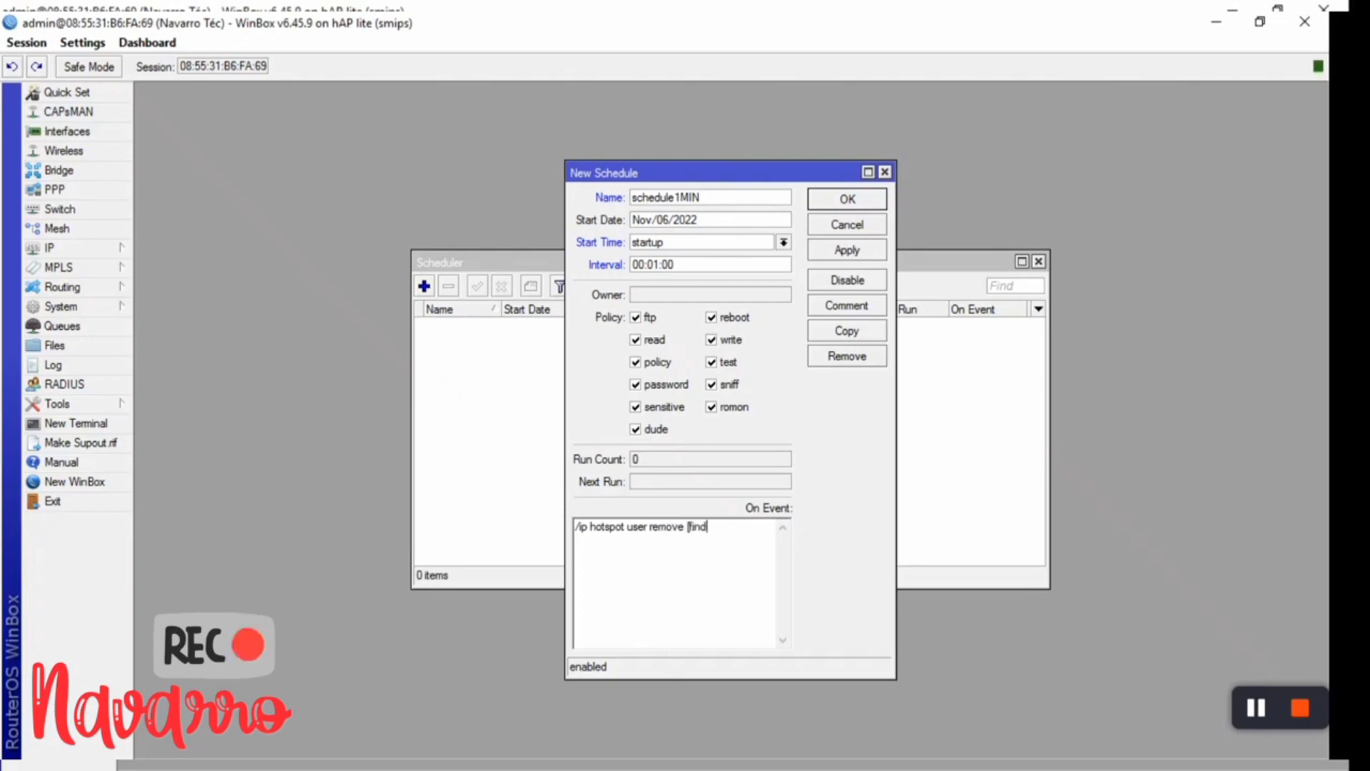
pyautogui.write(' u')
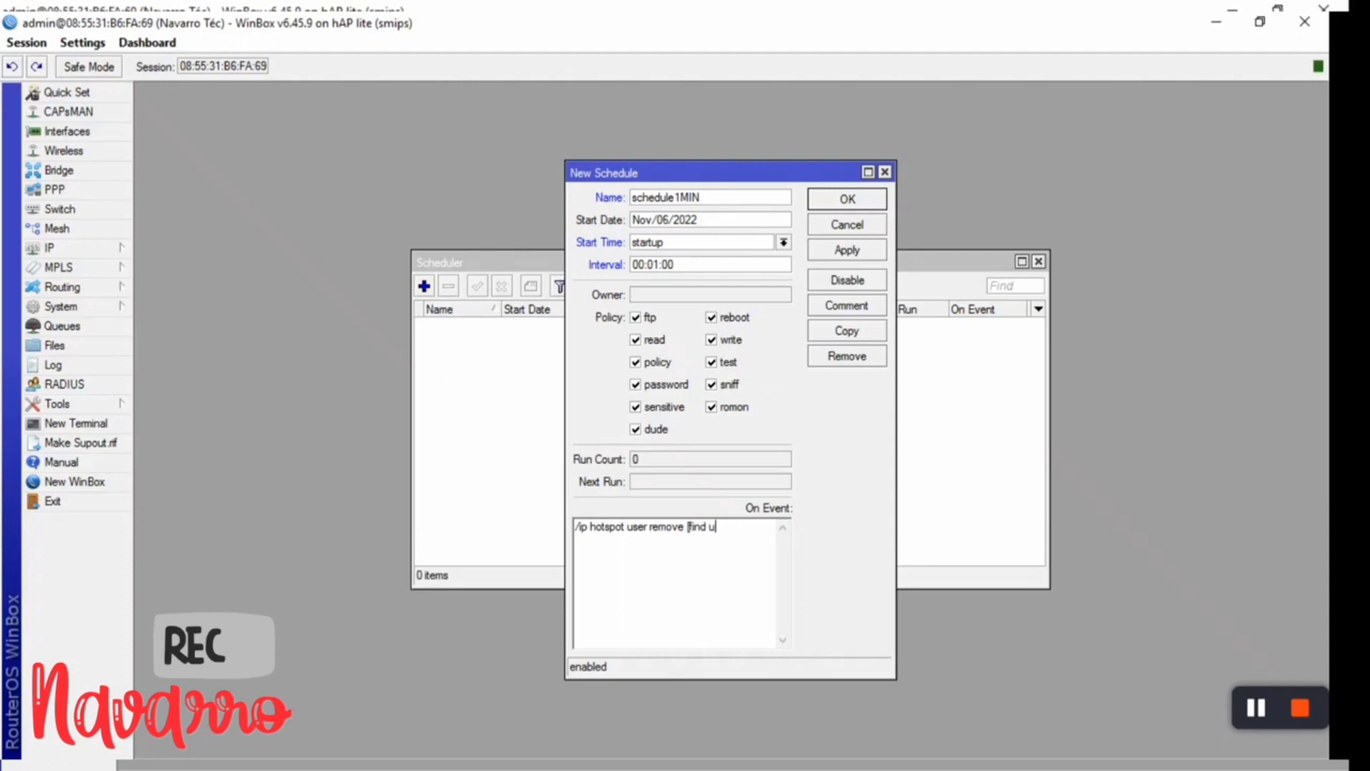
pyautogui.write('ptime')
pyautogui.write('=')
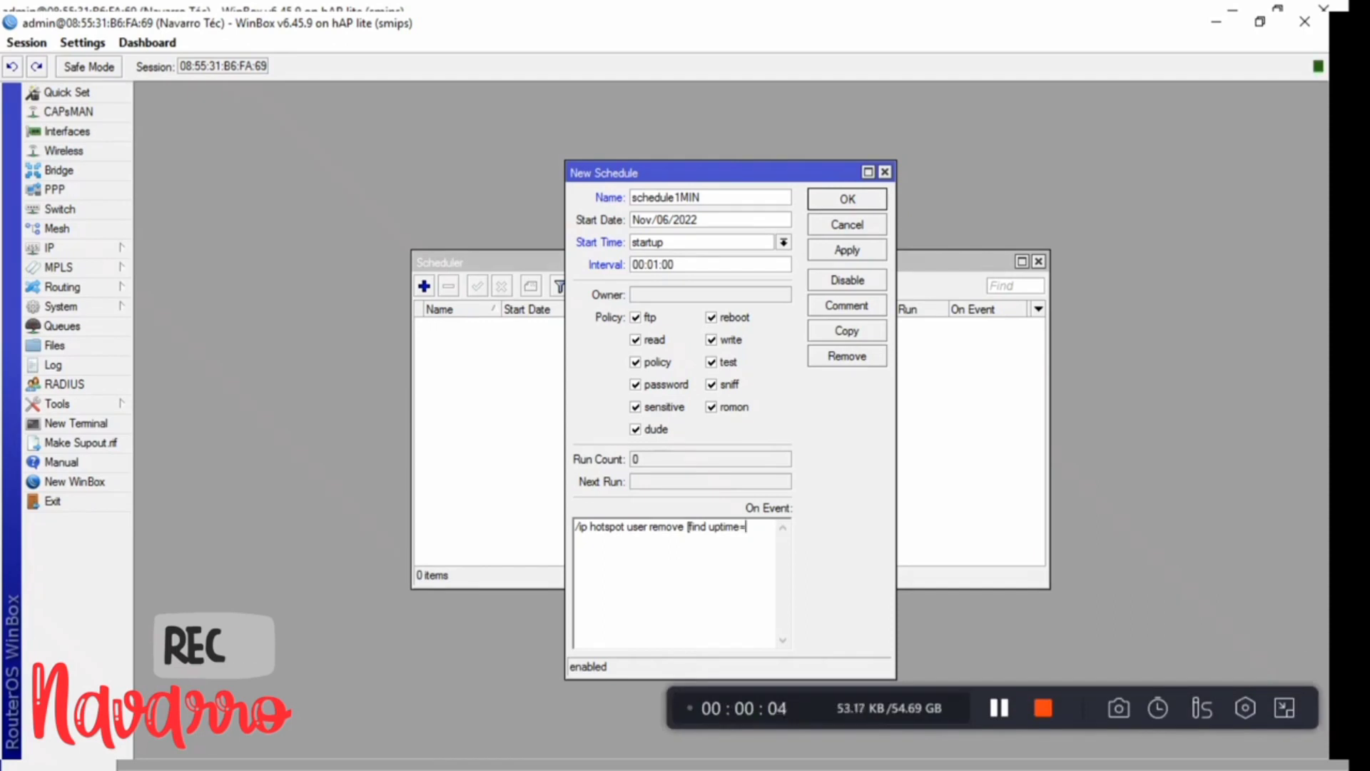
pyautogui.write('00')
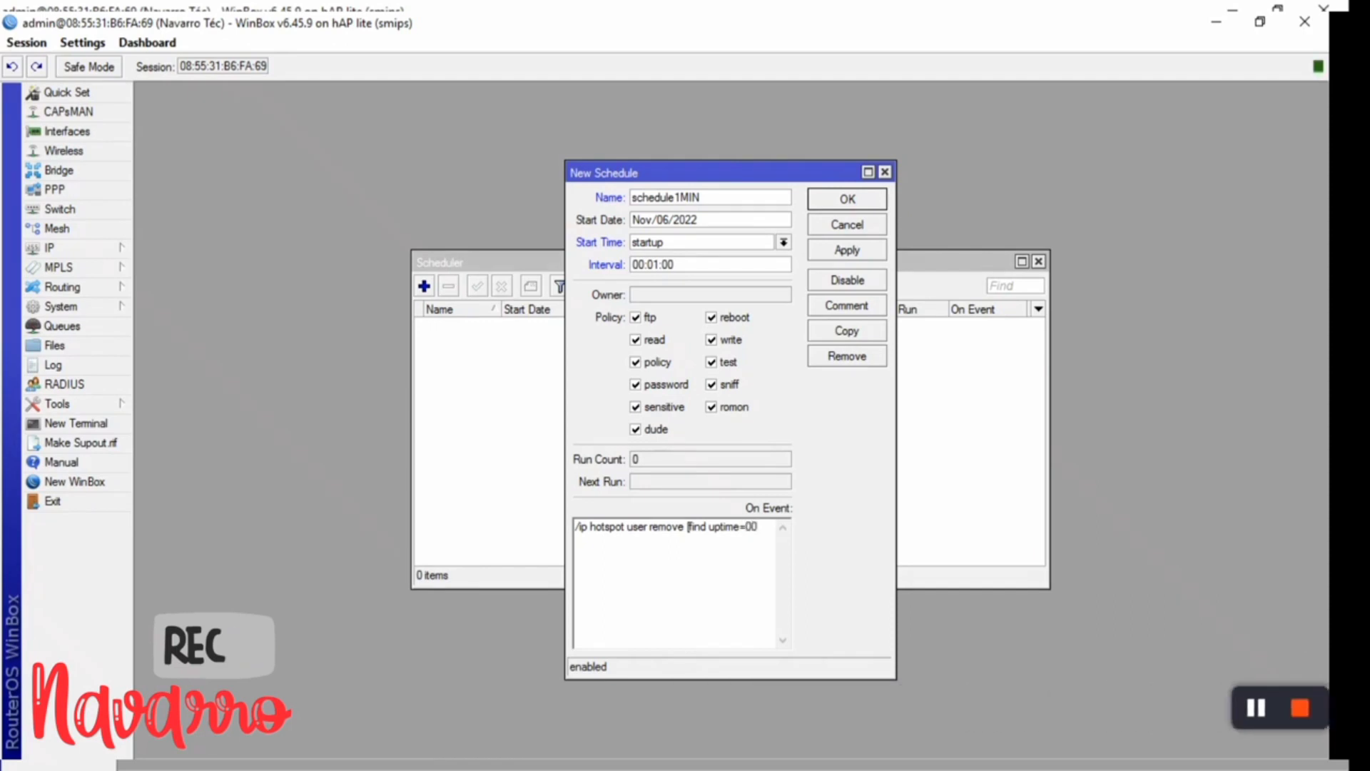
pyautogui.write(':01:00')
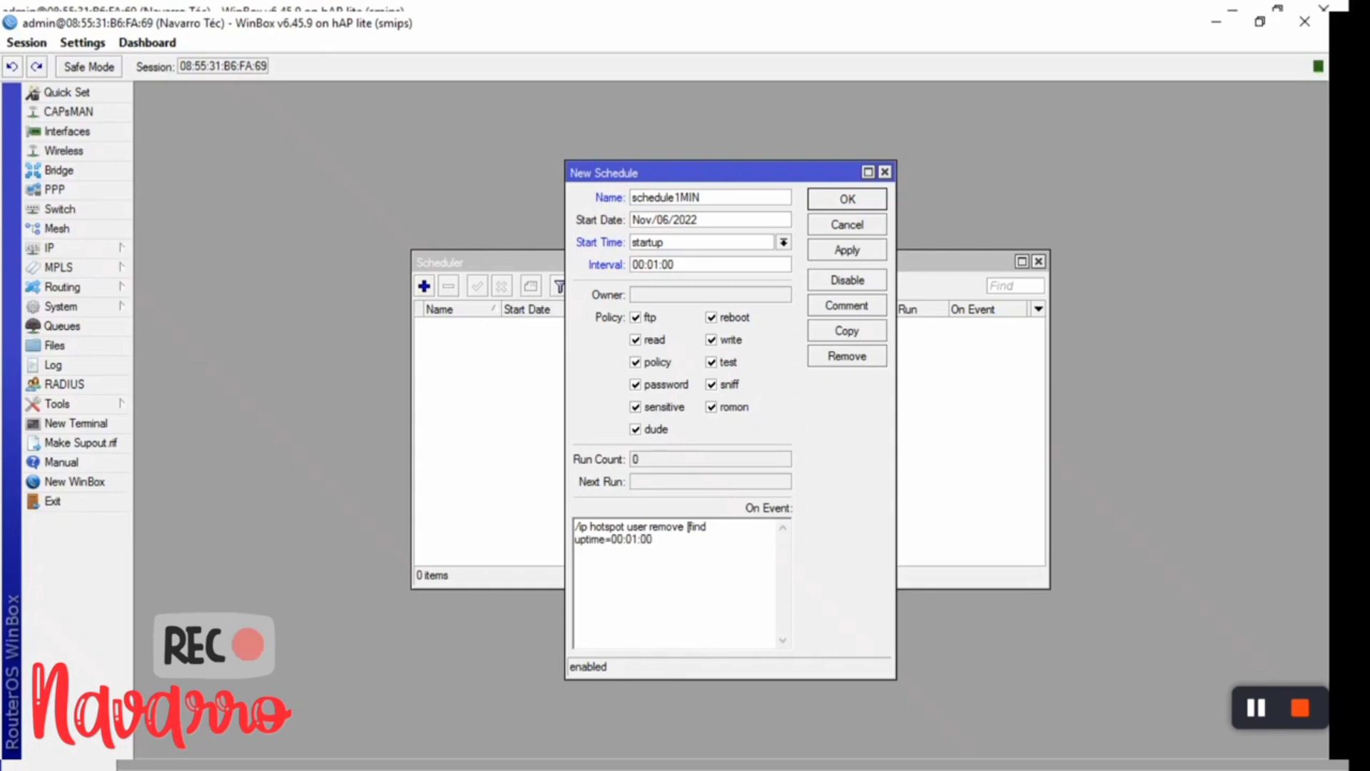
pyautogui.write(' limit')
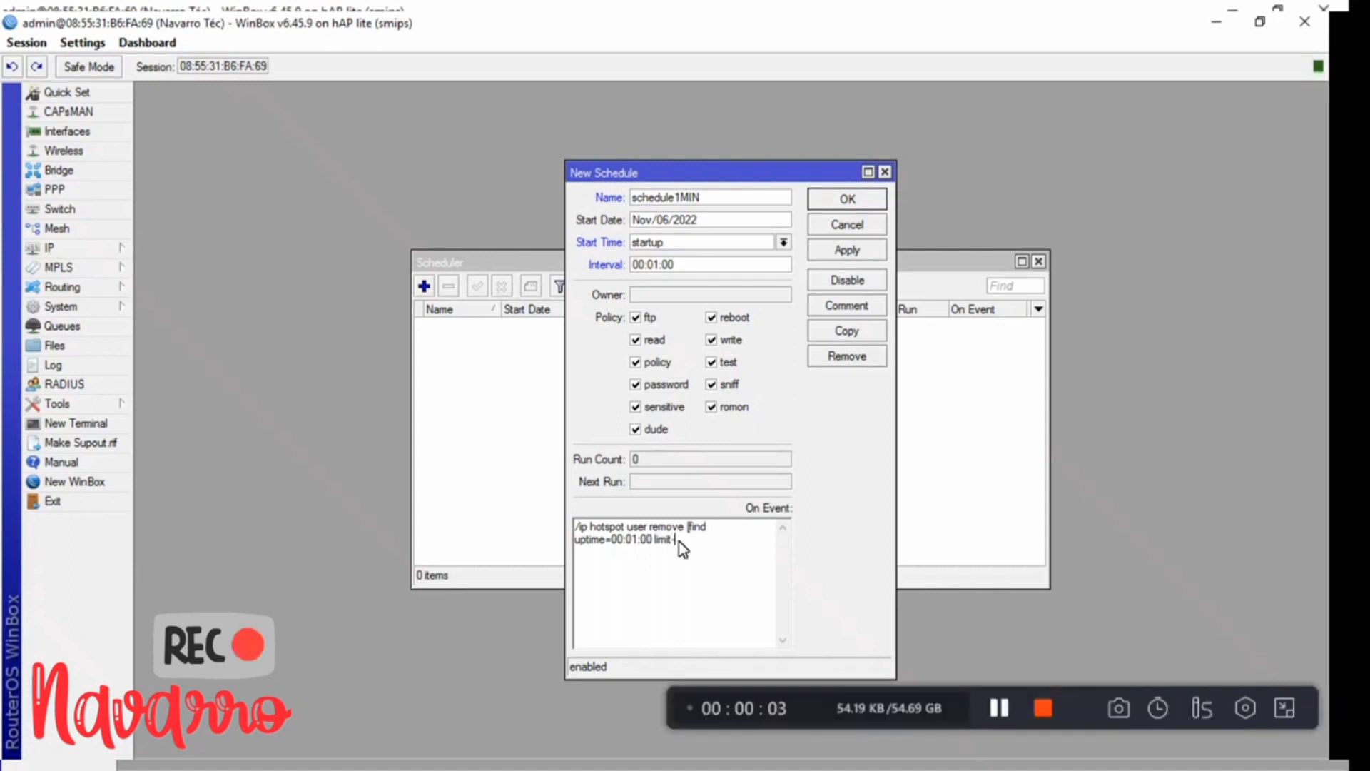
pyautogui.write('-u')
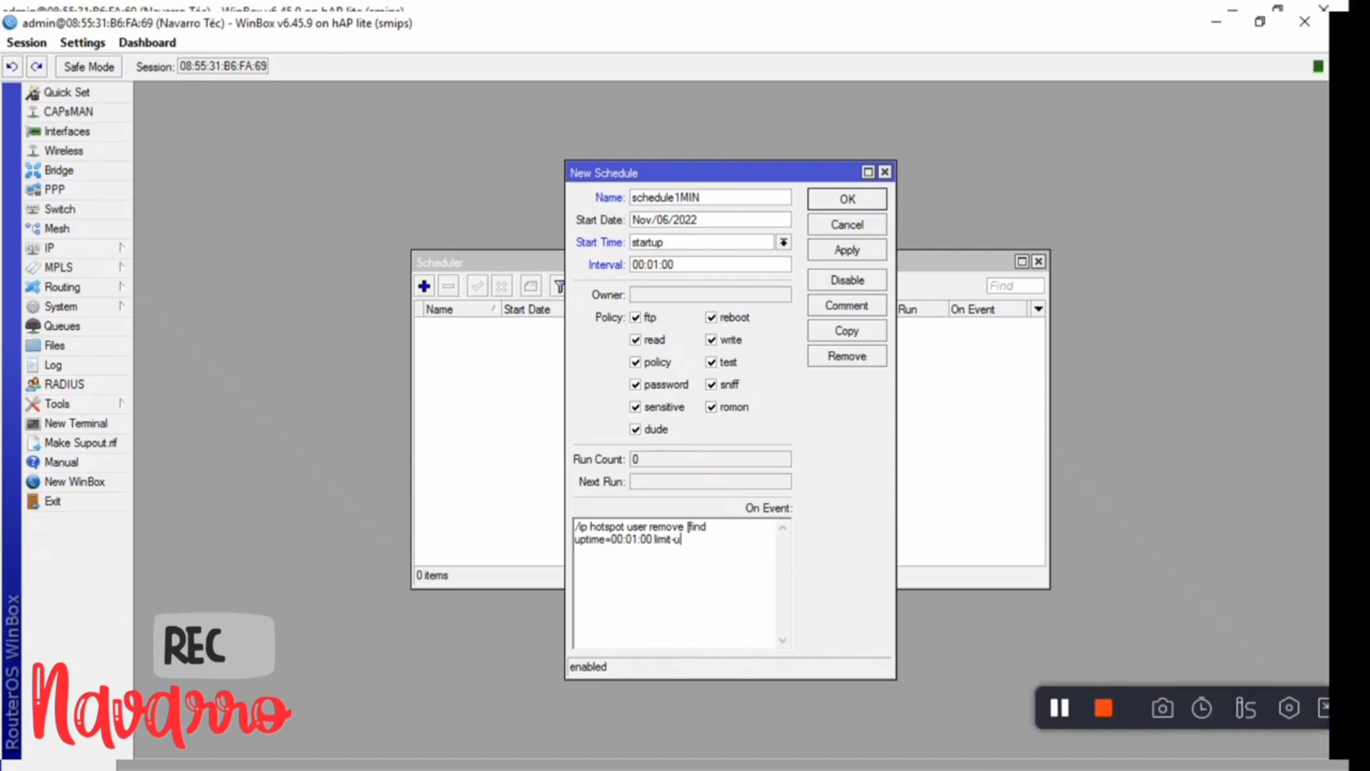
pyautogui.write('ptime')
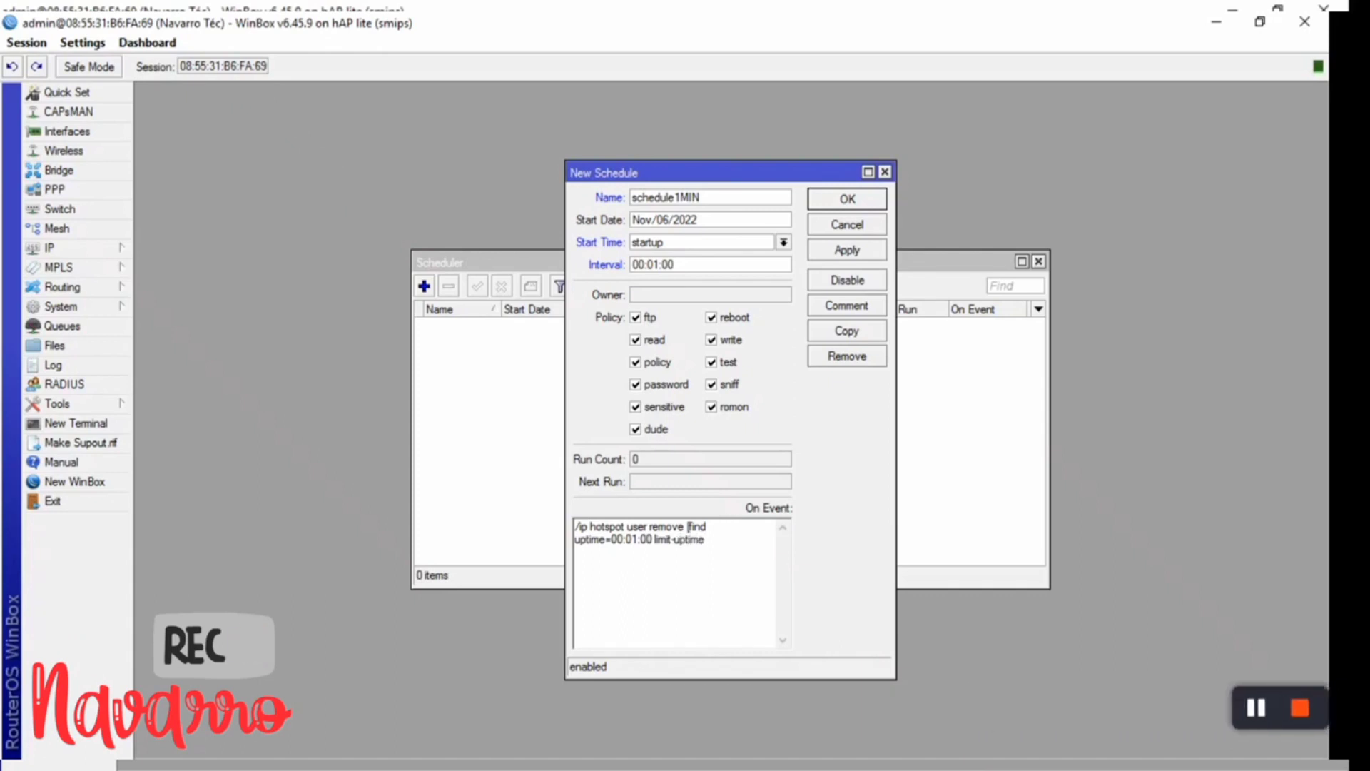
pyautogui.write('=00:01:')
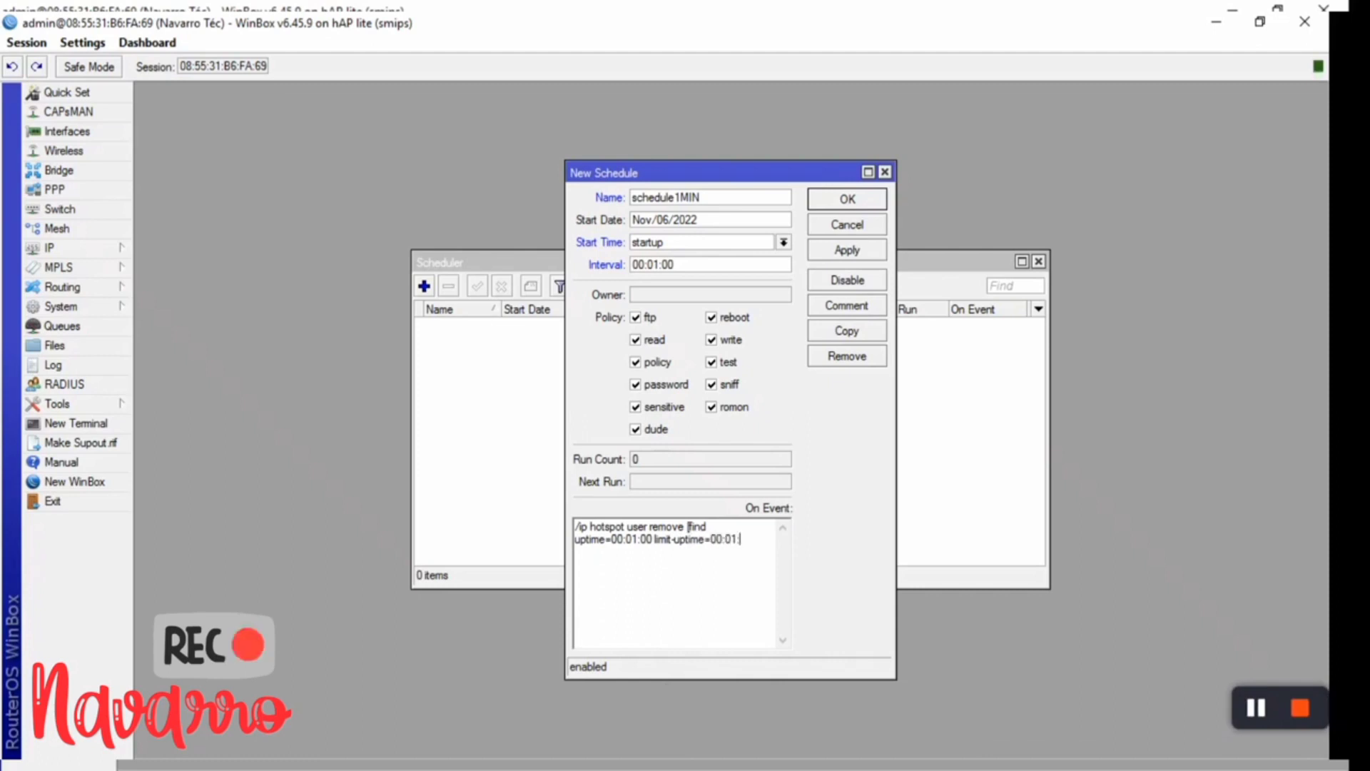
pyautogui.write('00')
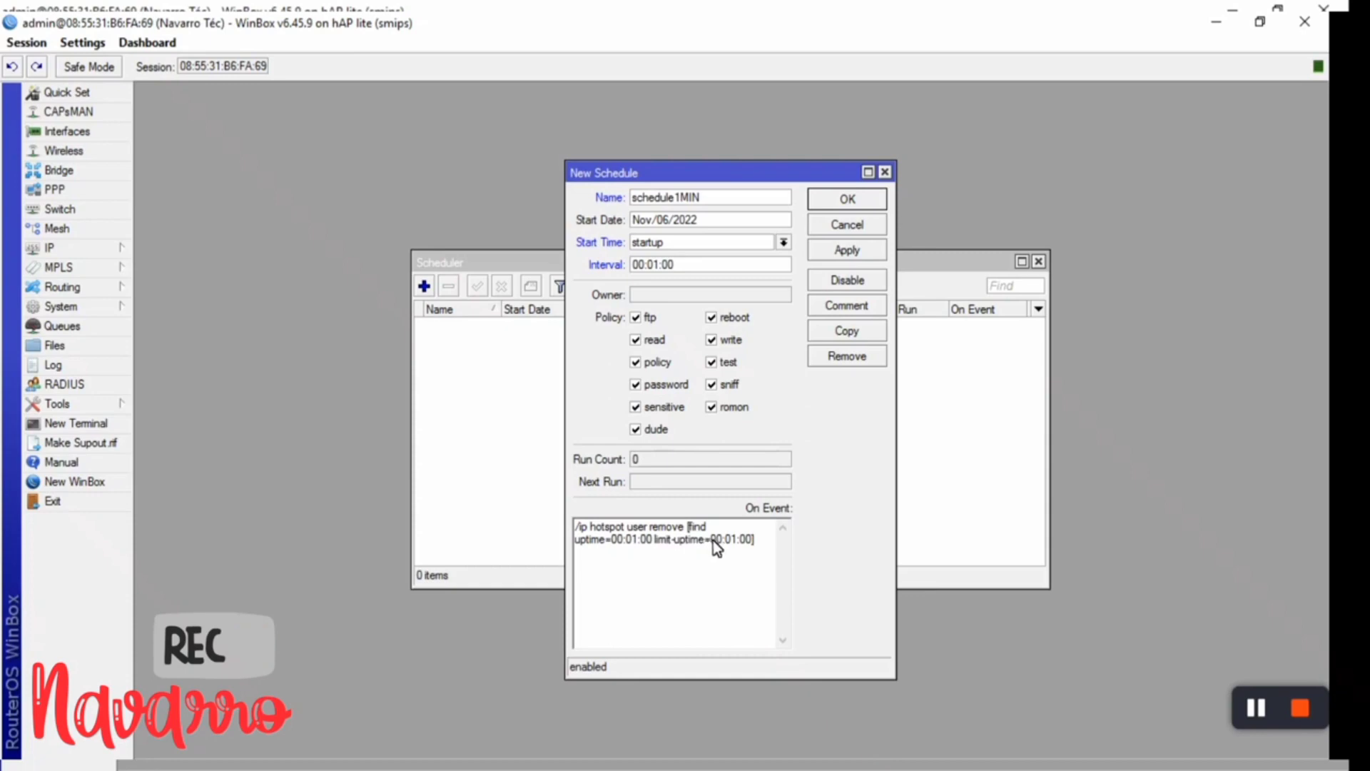
pyautogui.click(846, 251)
# - Close the saved schedule1MIN dialog with OK and check it in the list
pyautogui.click(847, 202)
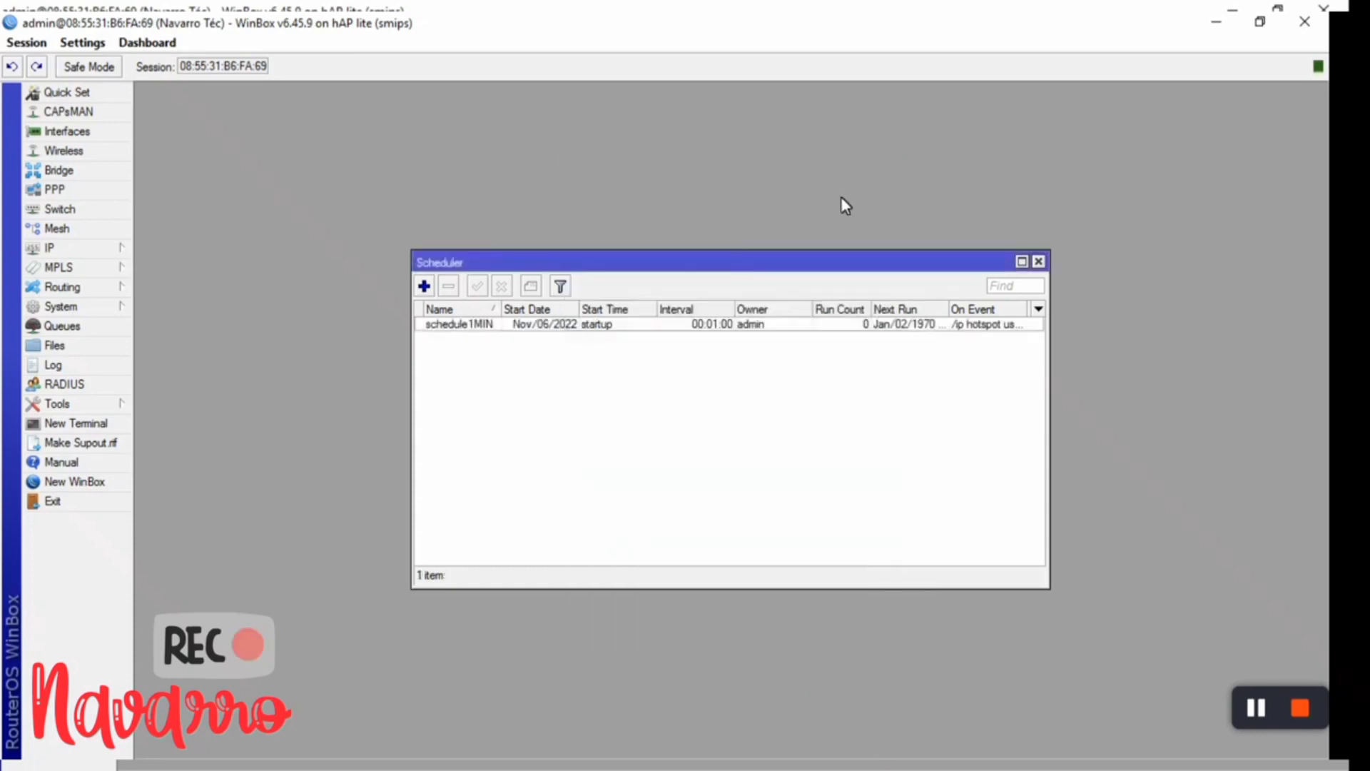
pyautogui.click(601, 328)
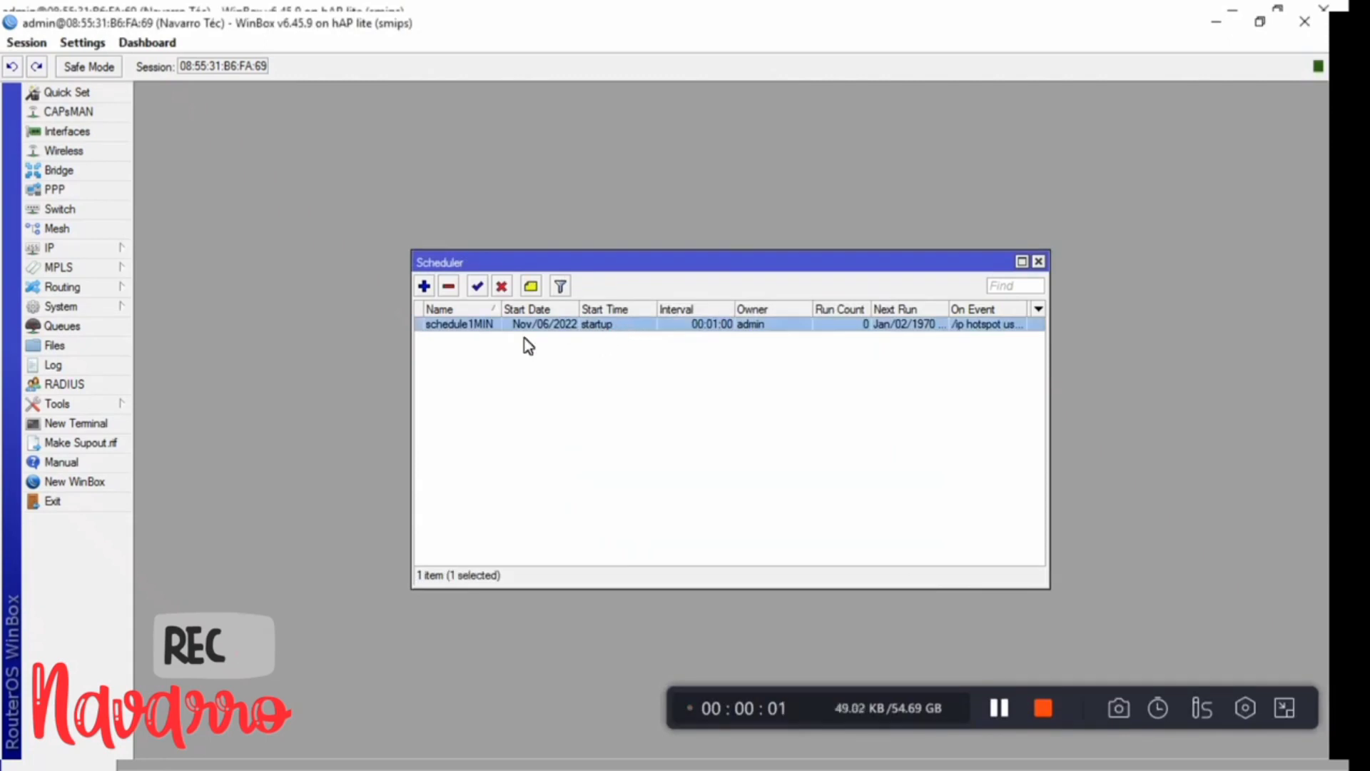
pyautogui.click(451, 362)
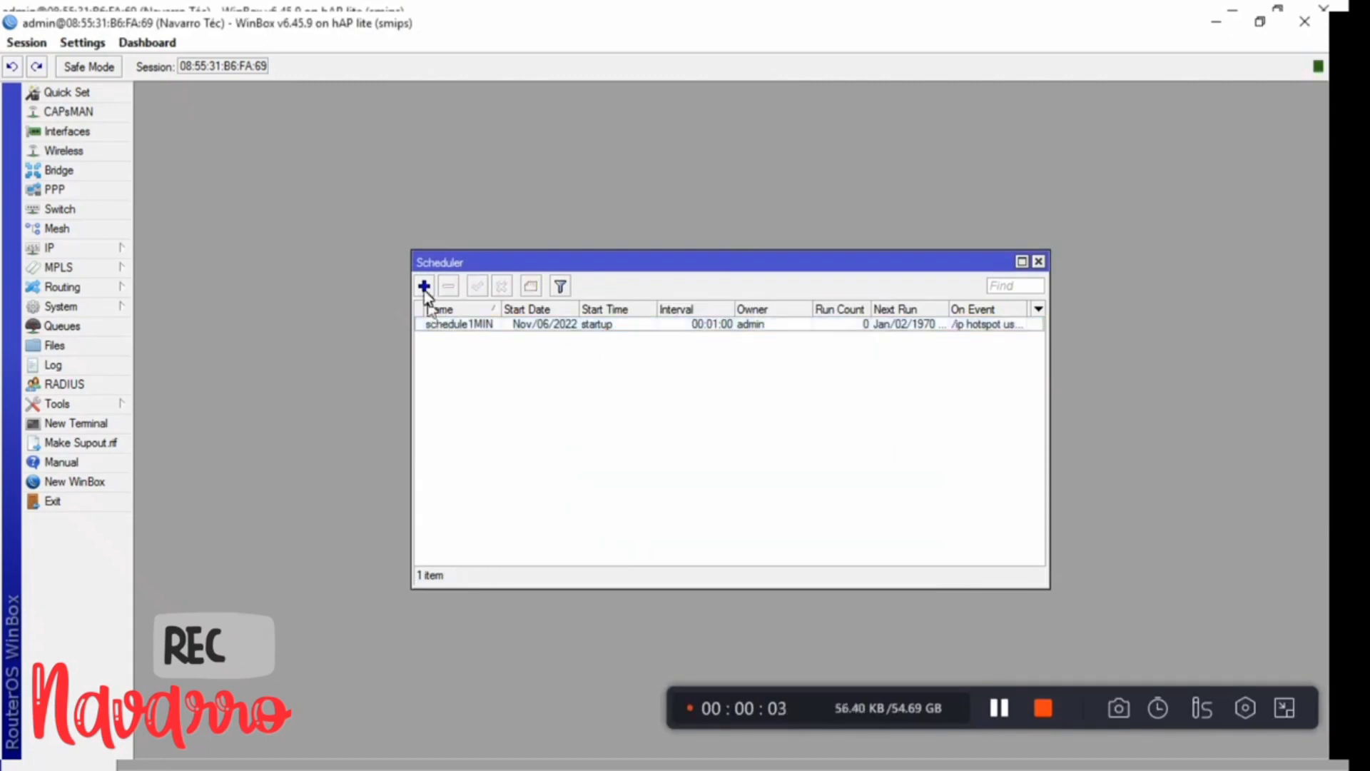
# - Add a schedule named 'schedule 1 hora' starting at startup, beginning the interval edit
pyautogui.click(424, 286)
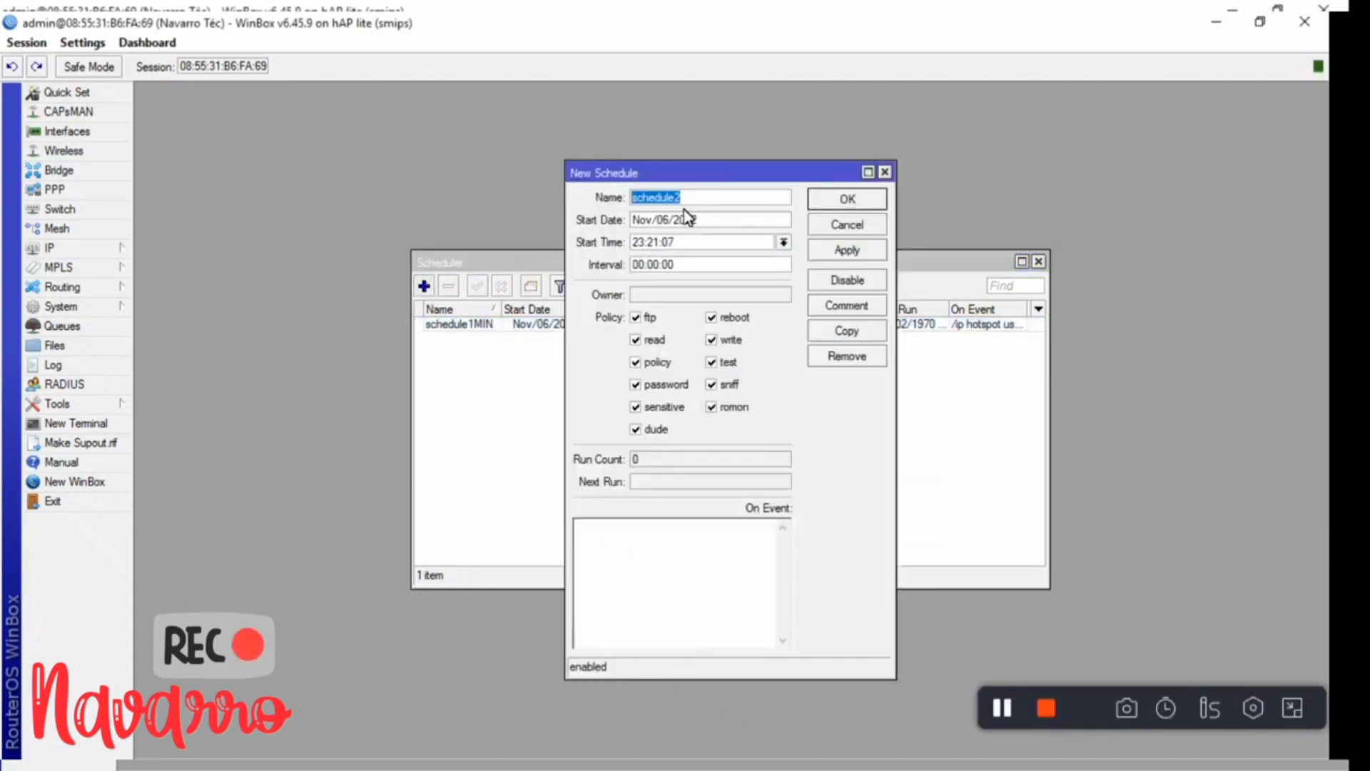
pyautogui.click(697, 198)
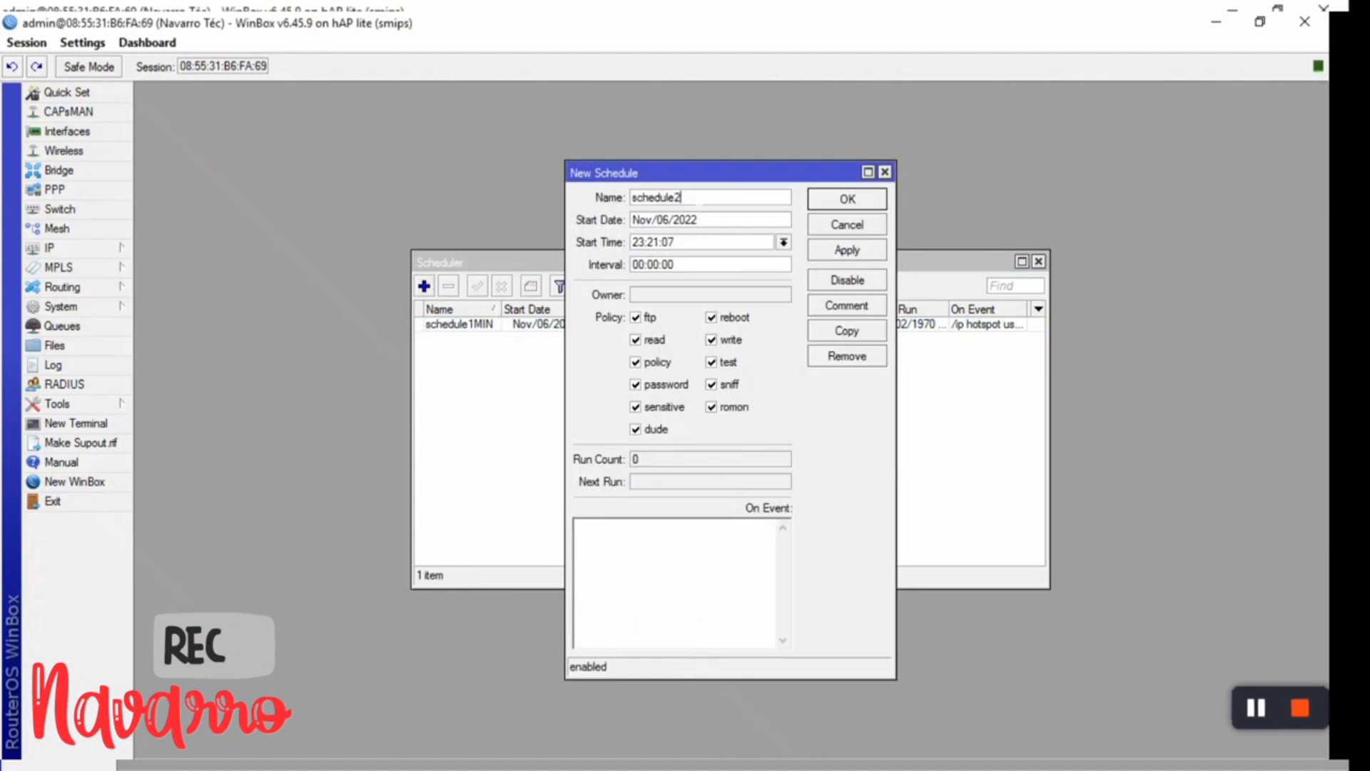
pyautogui.press('BackSpace')
pyautogui.write('1 hor')
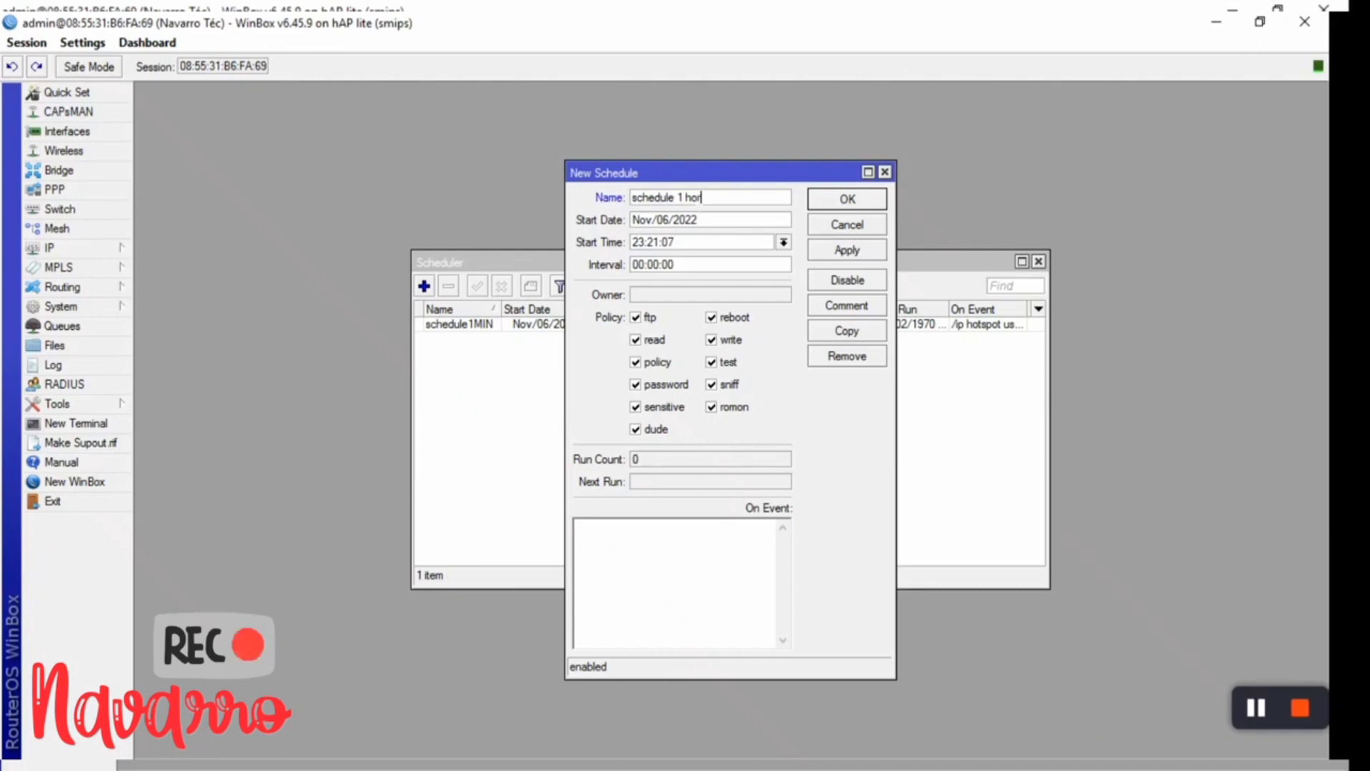
pyautogui.write('a')
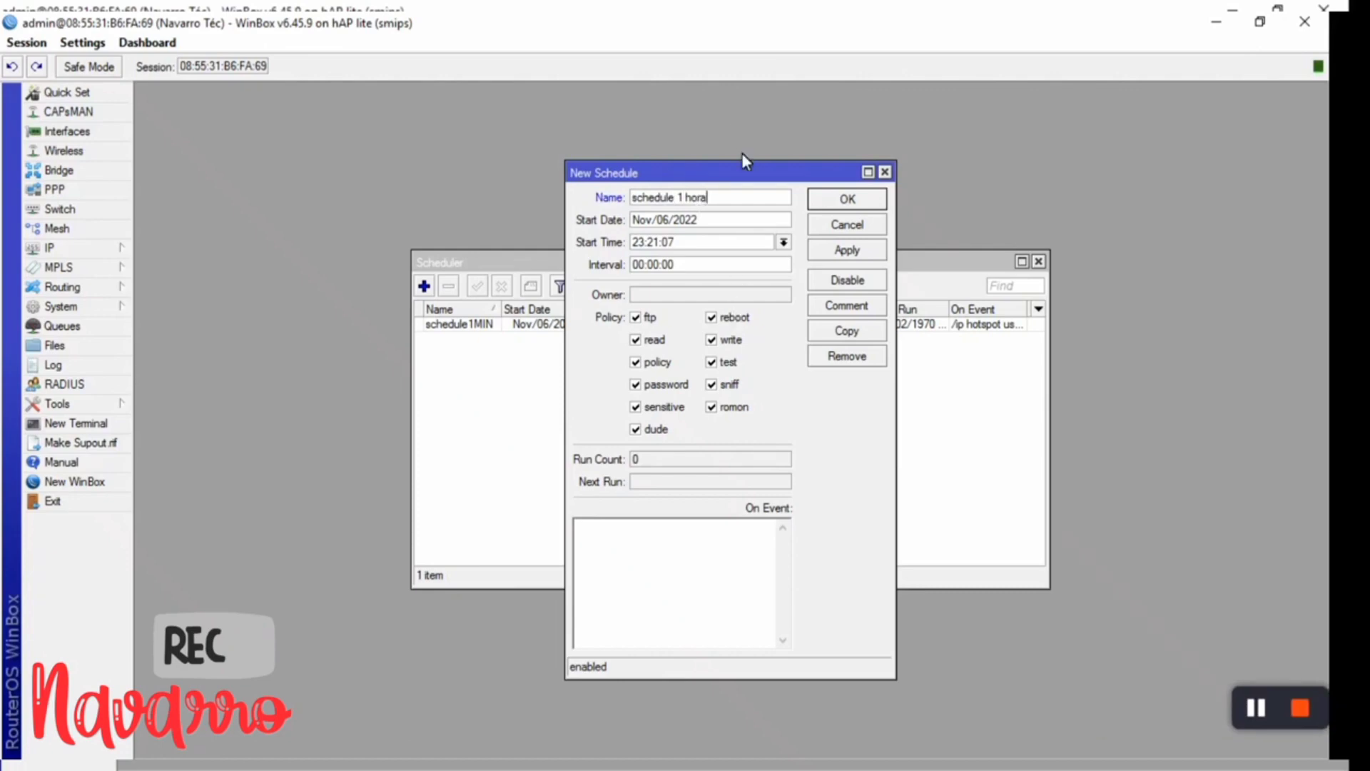
pyautogui.click(782, 243)
pyautogui.click(721, 261)
pyautogui.click(658, 264)
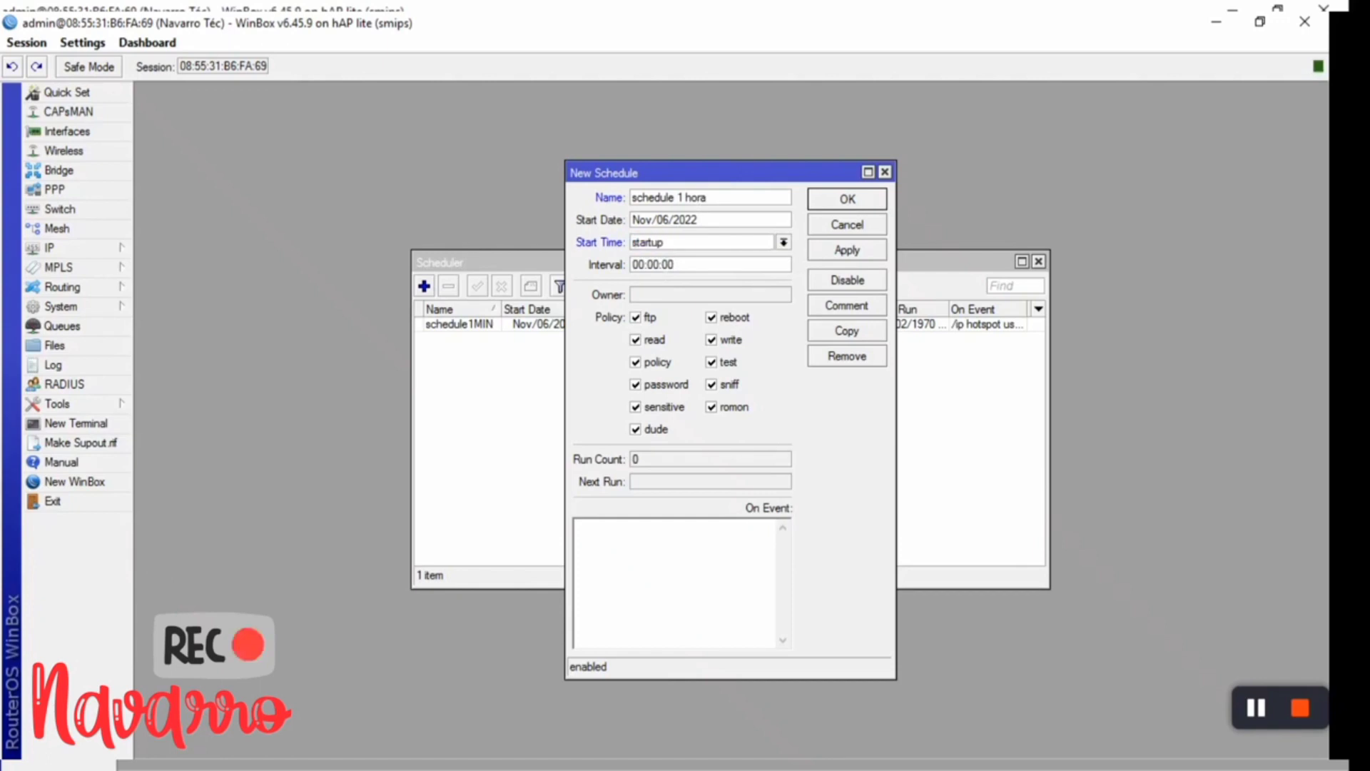
pyautogui.write('1')
pyautogui.press('Delete')
# - Enter the script removing hotspot users with uptime=01:00:00 limit-uptime=01:00:00, then apply and confirm
pyautogui.write('/')
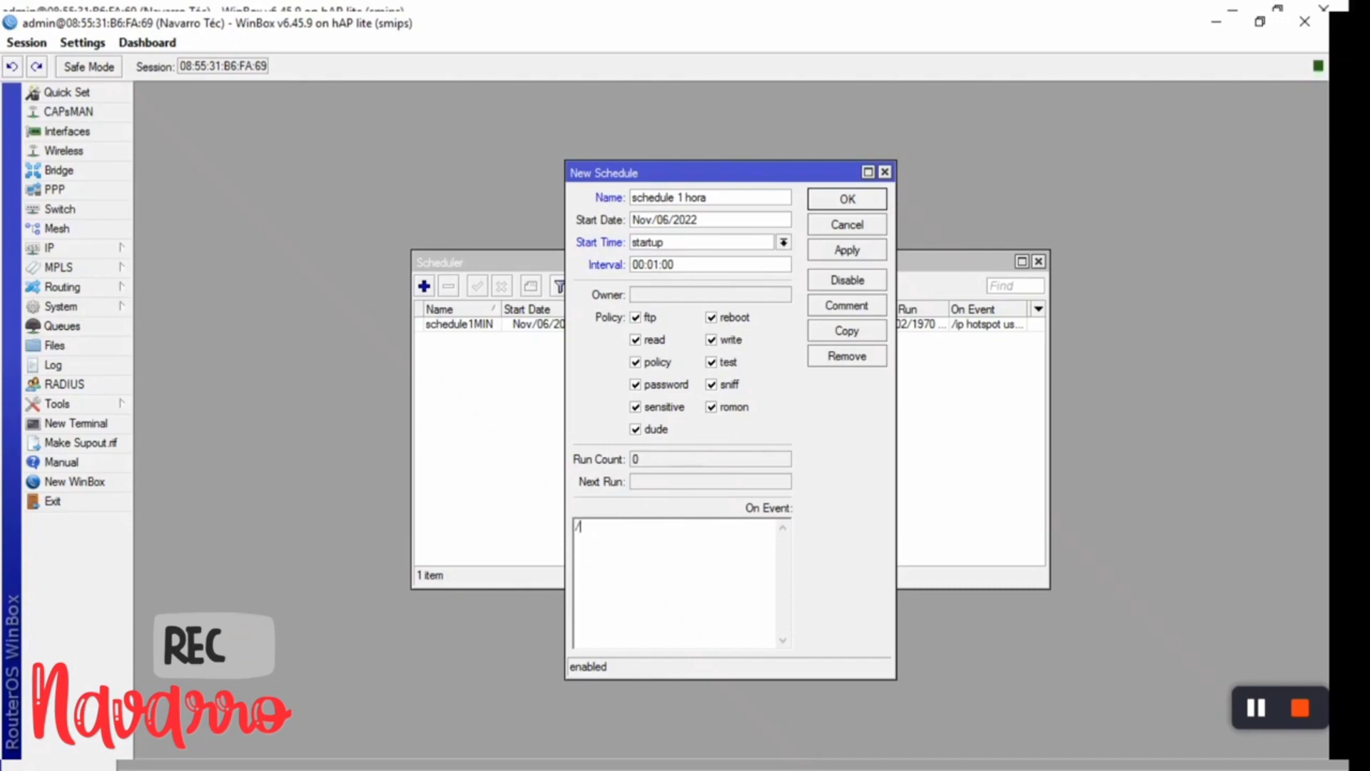
pyautogui.write('ip hotspot use')
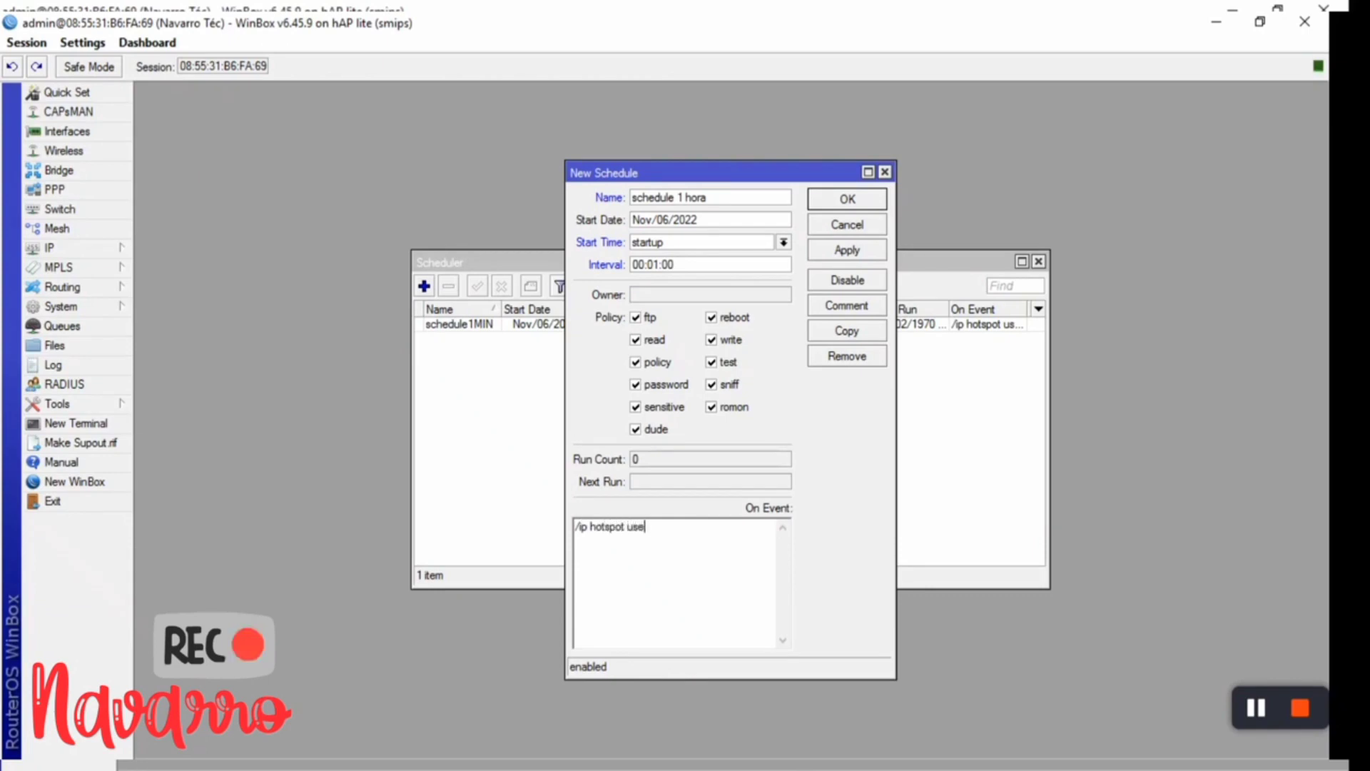
pyautogui.write('r remove')
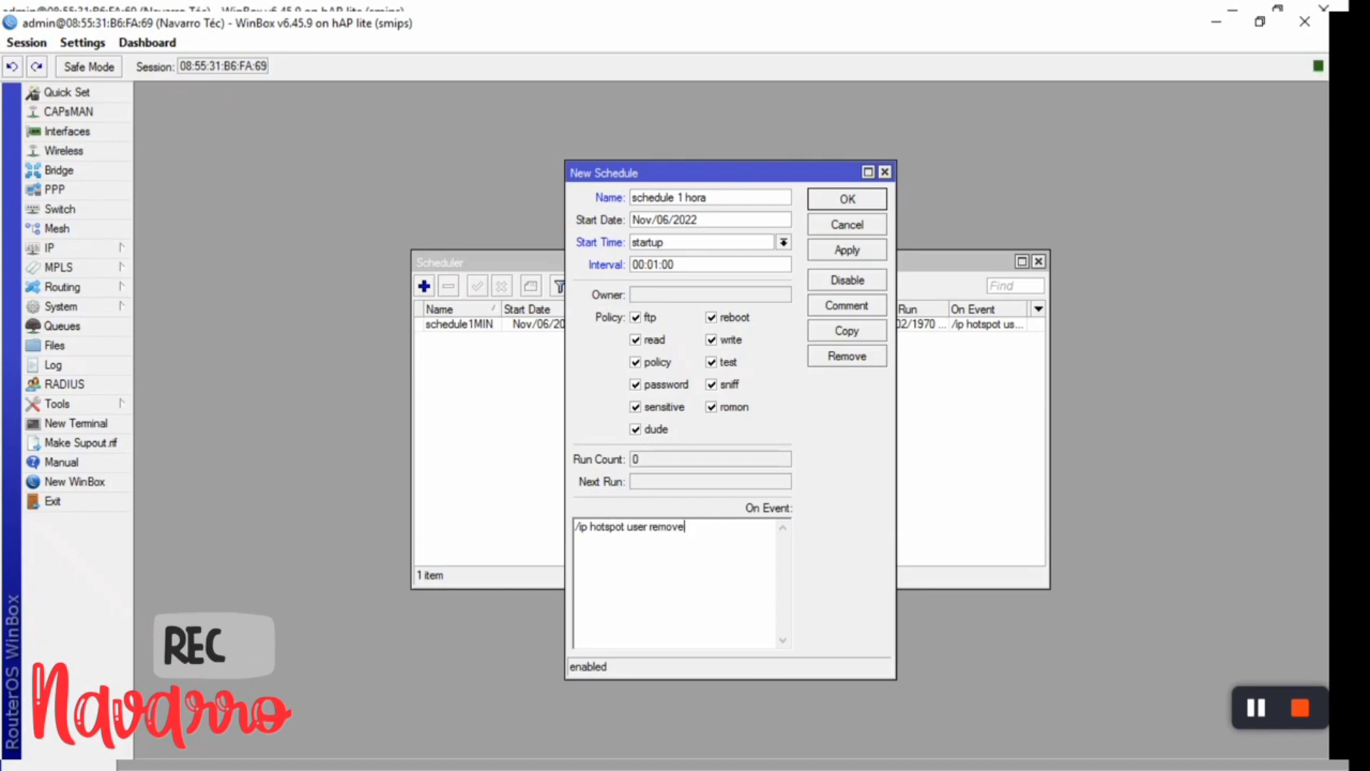
pyautogui.write(' [')
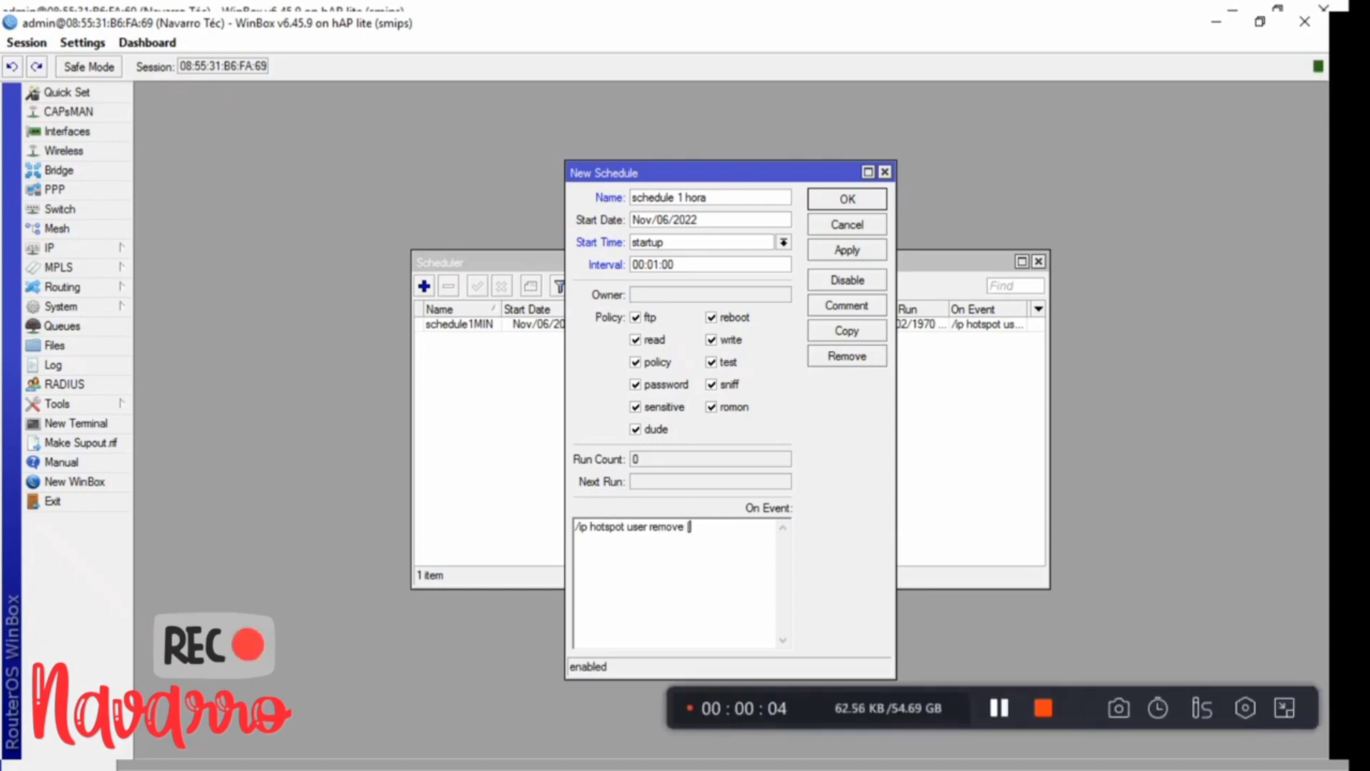
pyautogui.write('find')
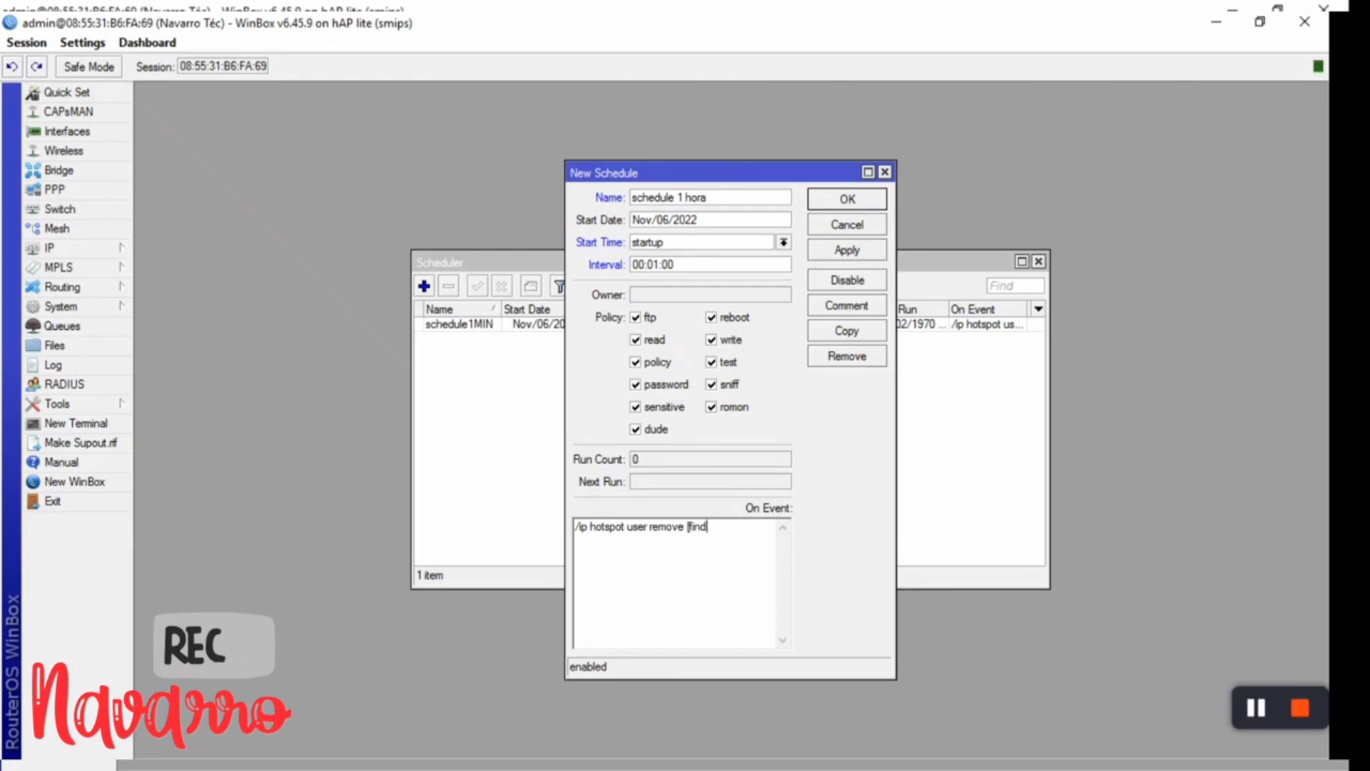
pyautogui.write(' uptime=00:')
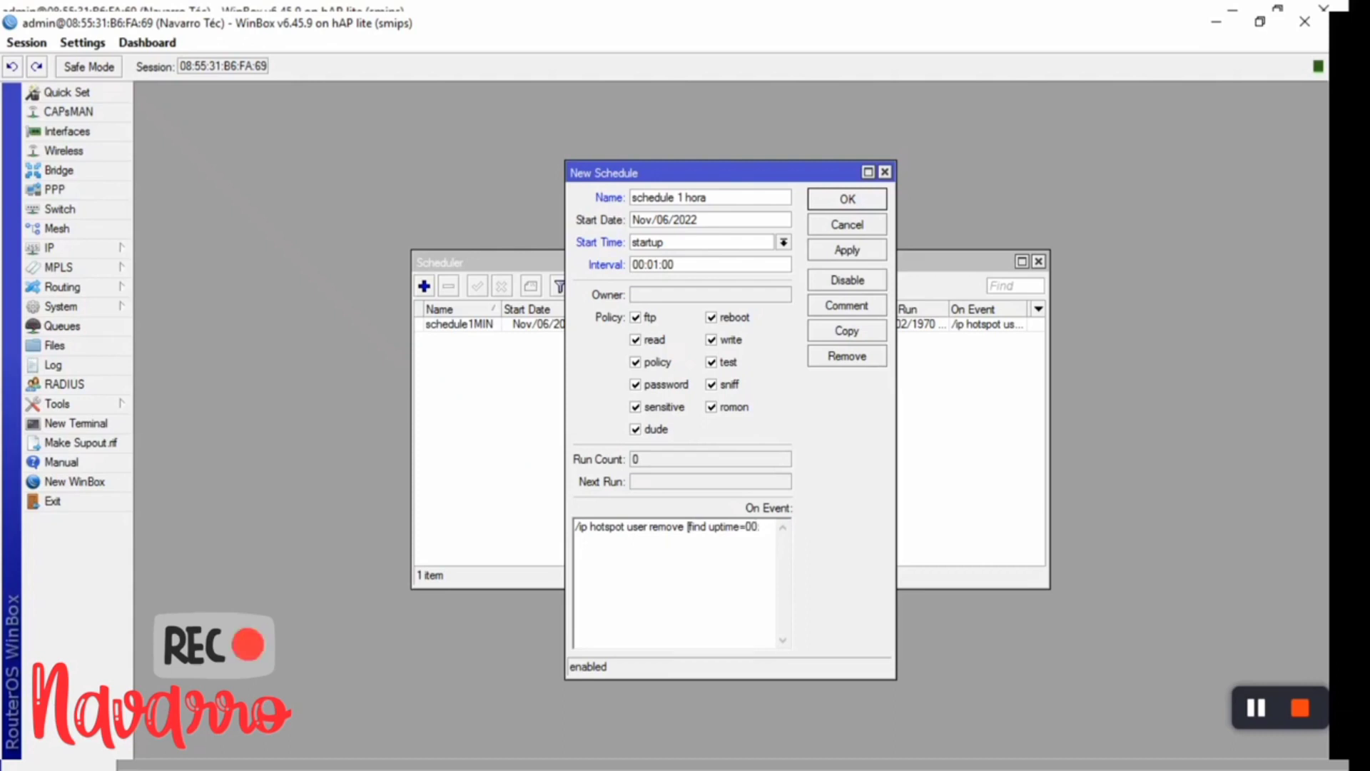
pyautogui.press('BackSpace')
pyautogui.press('BackSpace')
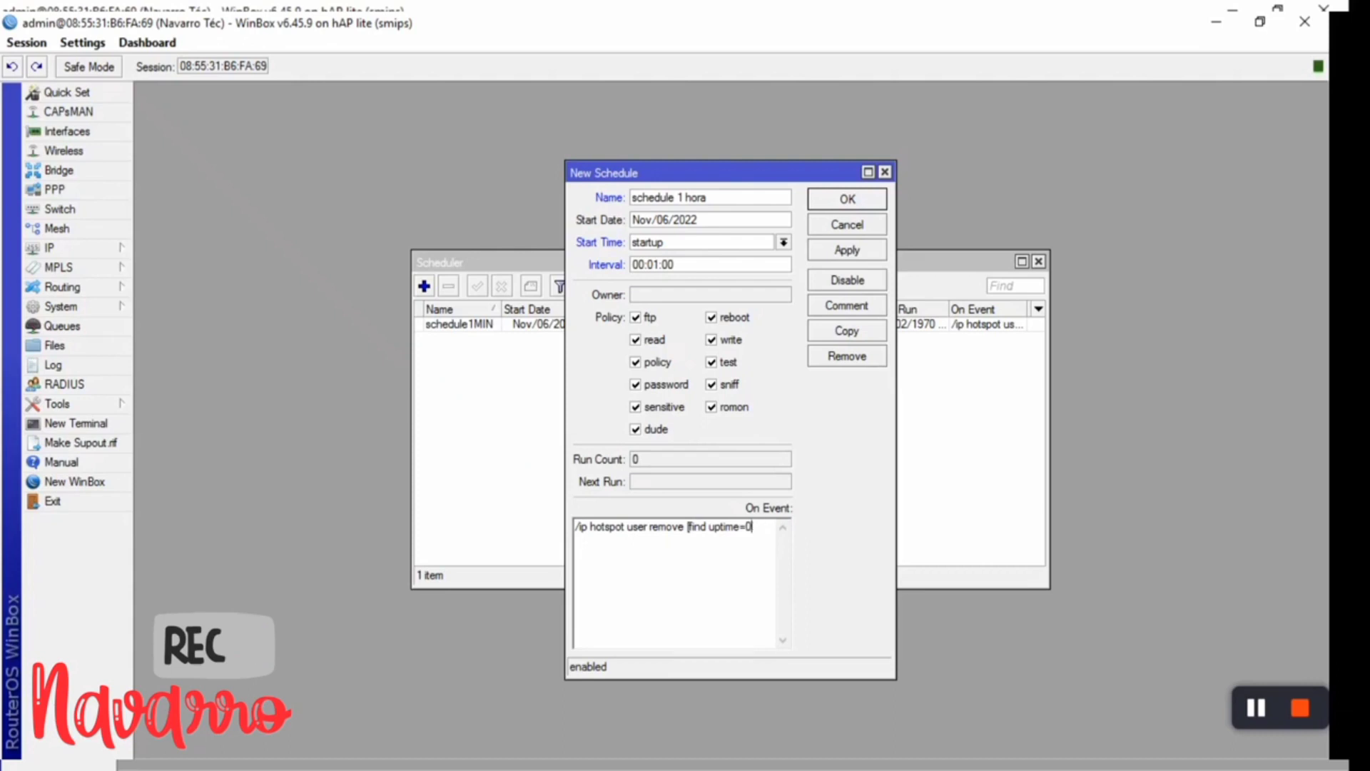
pyautogui.write('1:00:')
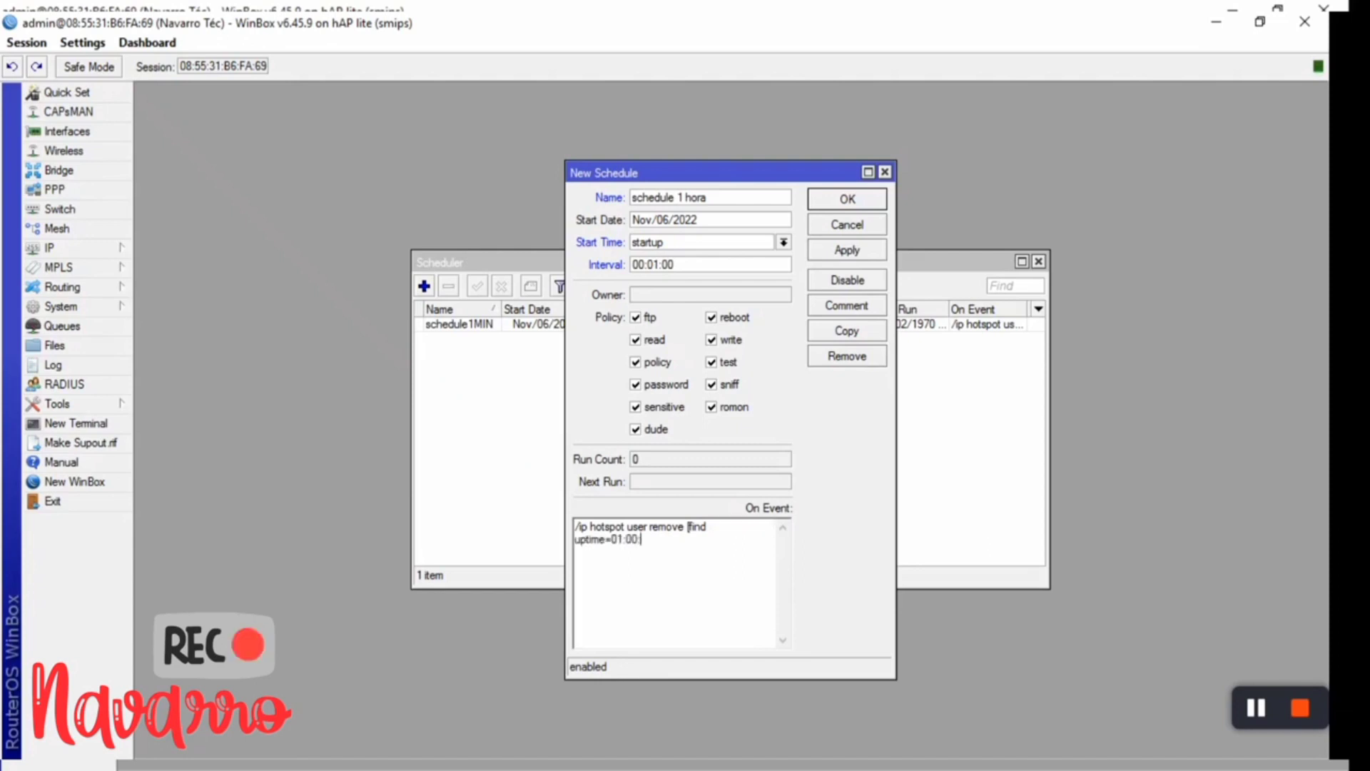
pyautogui.write('00')
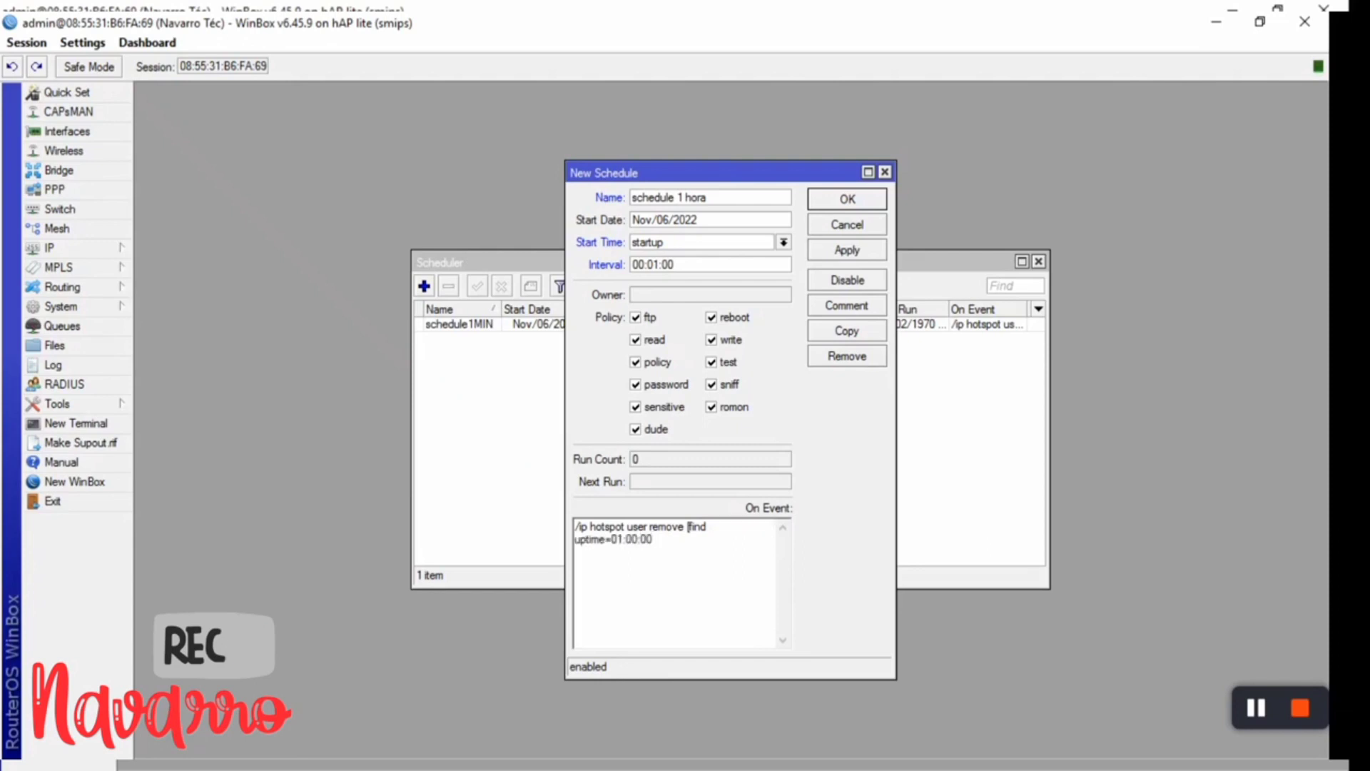
pyautogui.write(' limit-')
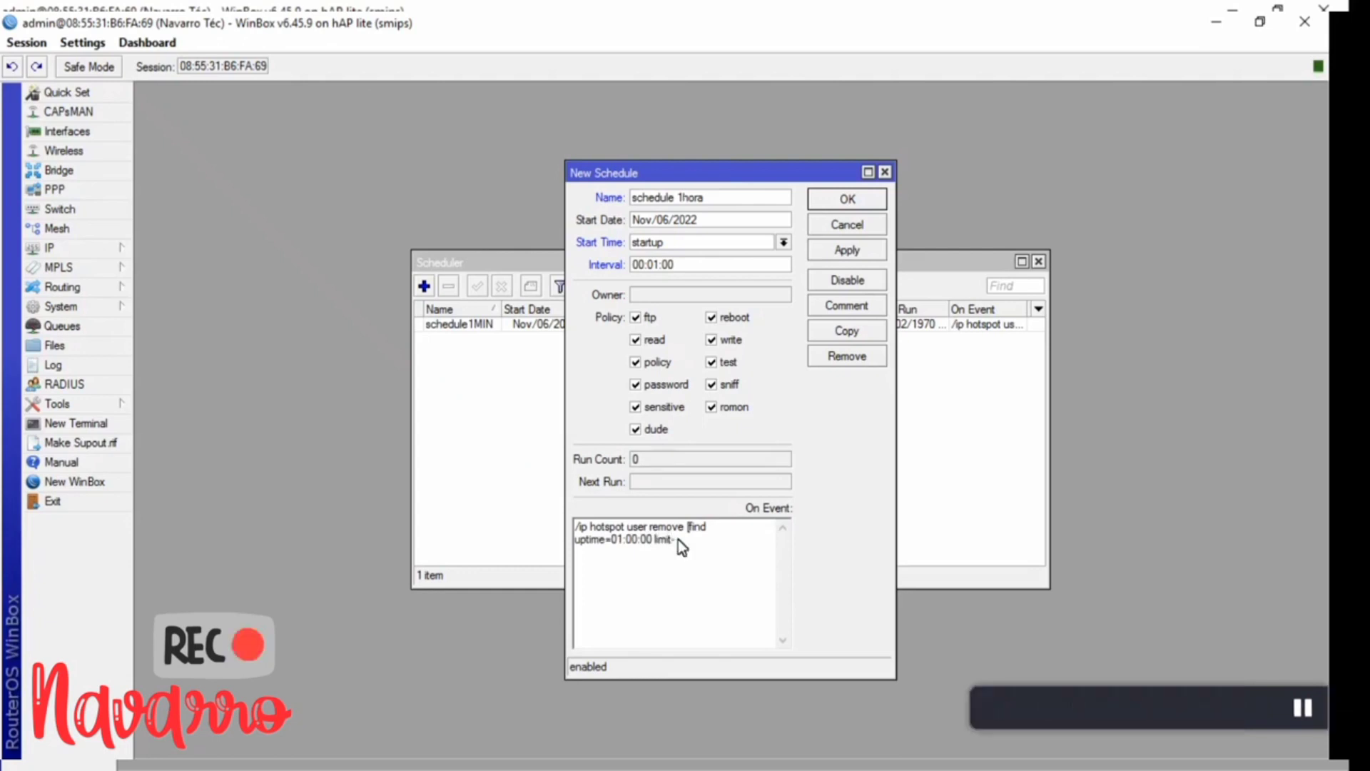
pyautogui.write('upt')
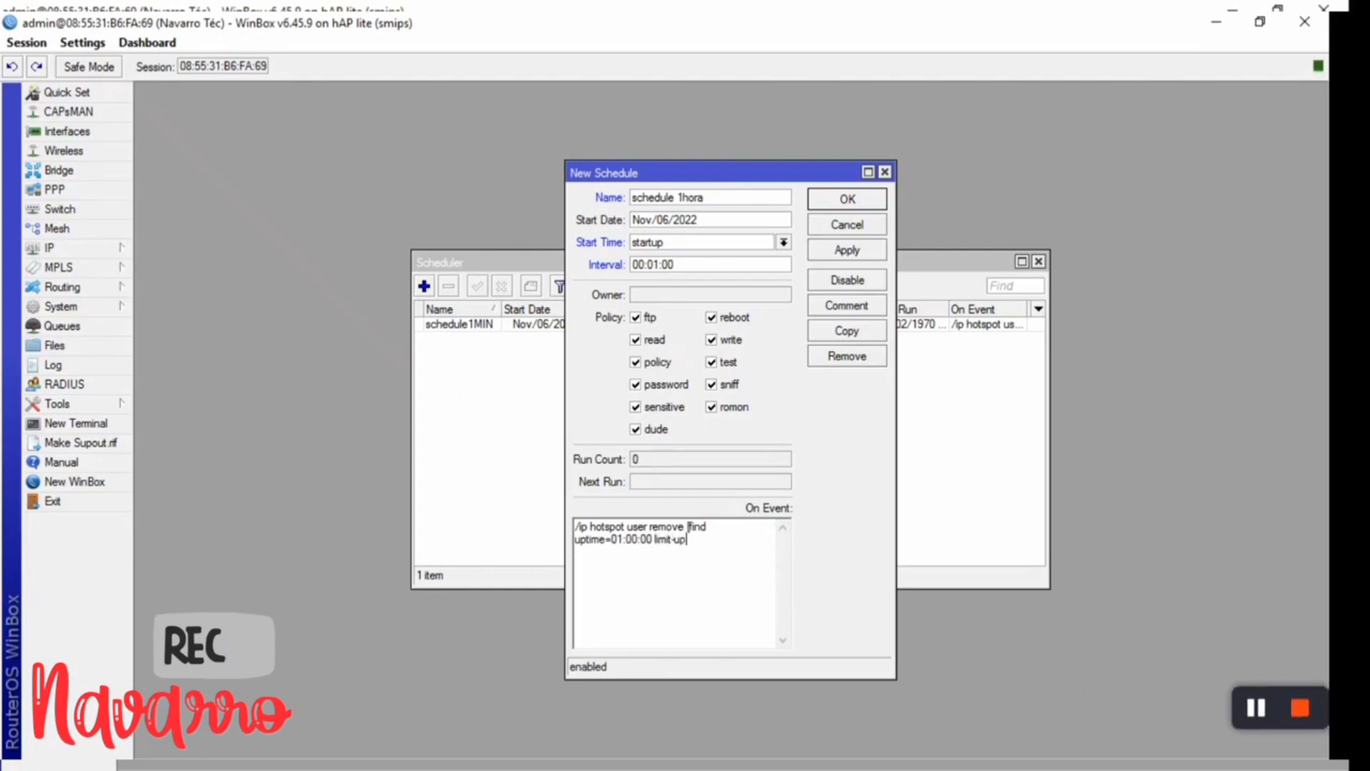
pyautogui.write('ime=01:00:00')
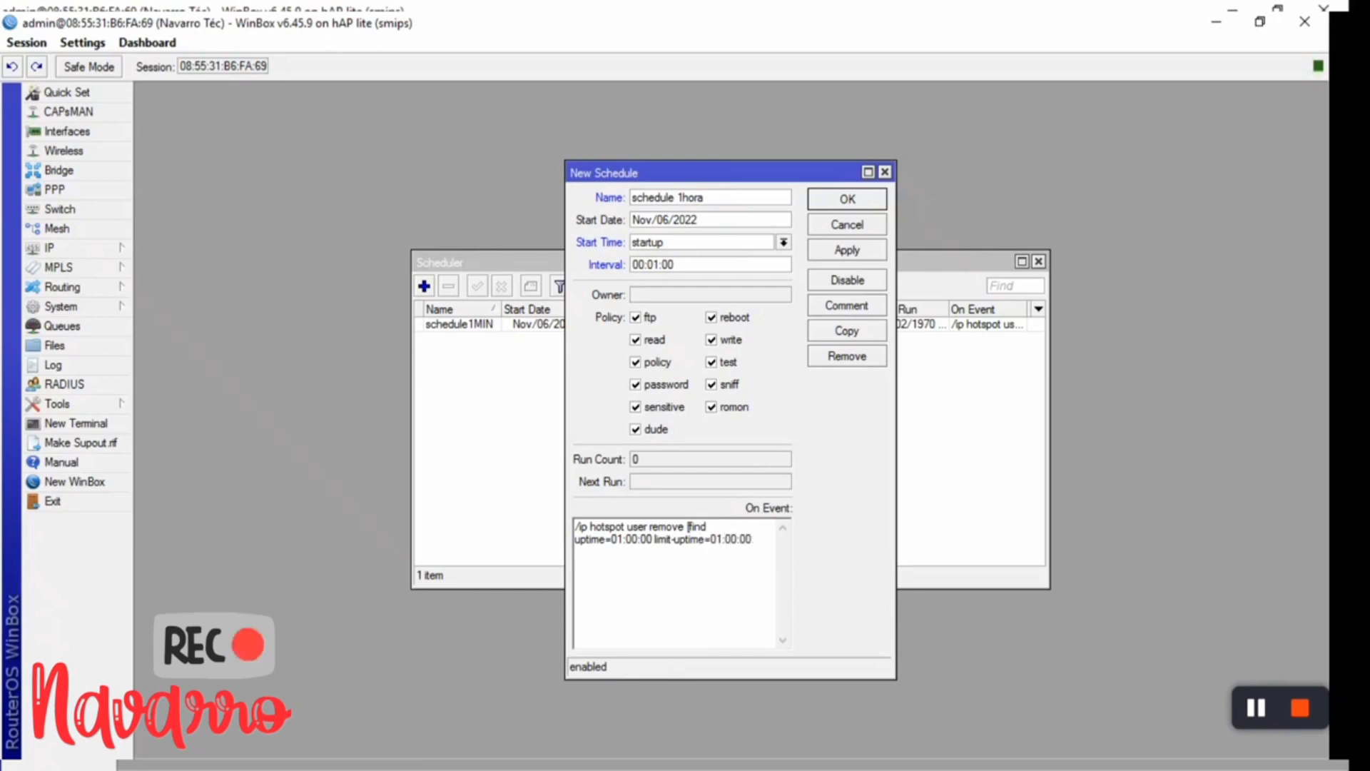
pyautogui.write(']')
pyautogui.click(860, 251)
pyautogui.click(849, 200)
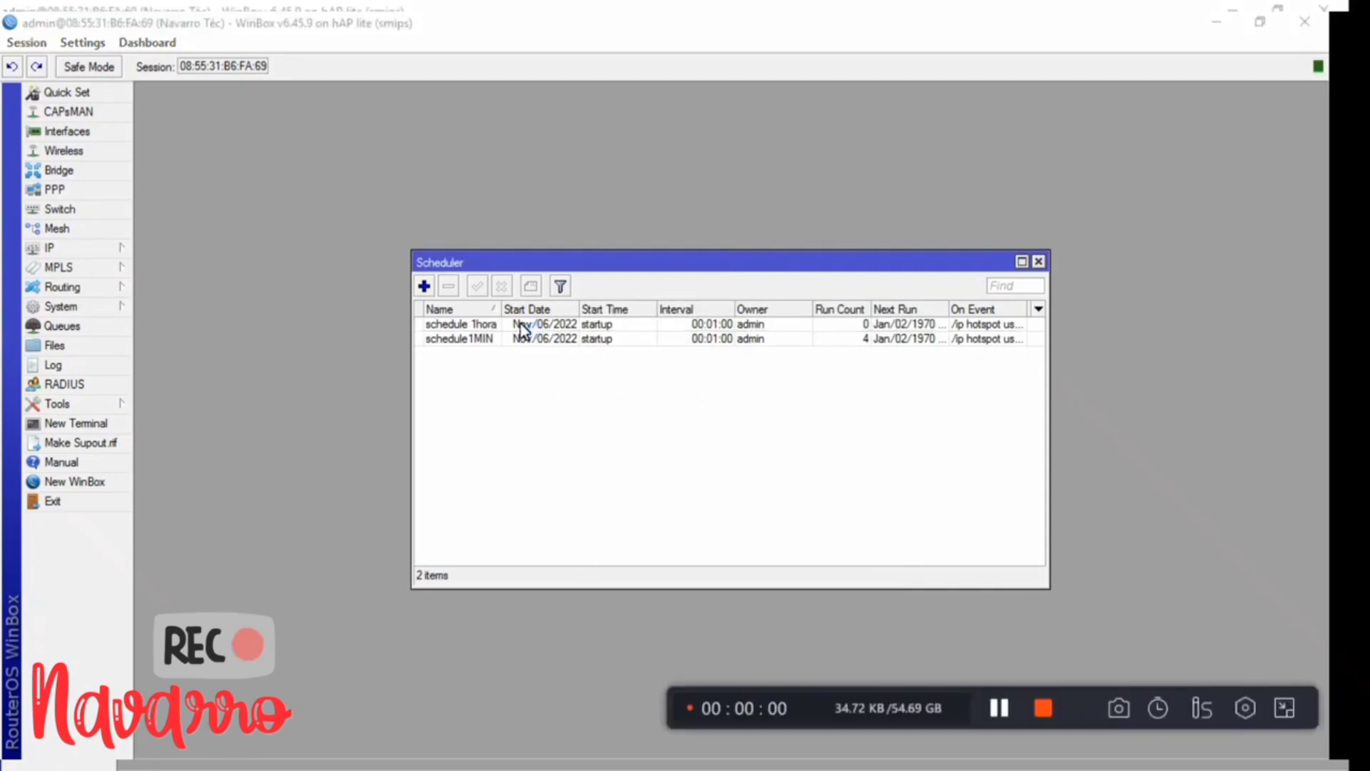
# - Add a new schedule named 'schedule2 HORAS' that starts at startup and repeats every 00:01:00
pyautogui.click(424, 286)
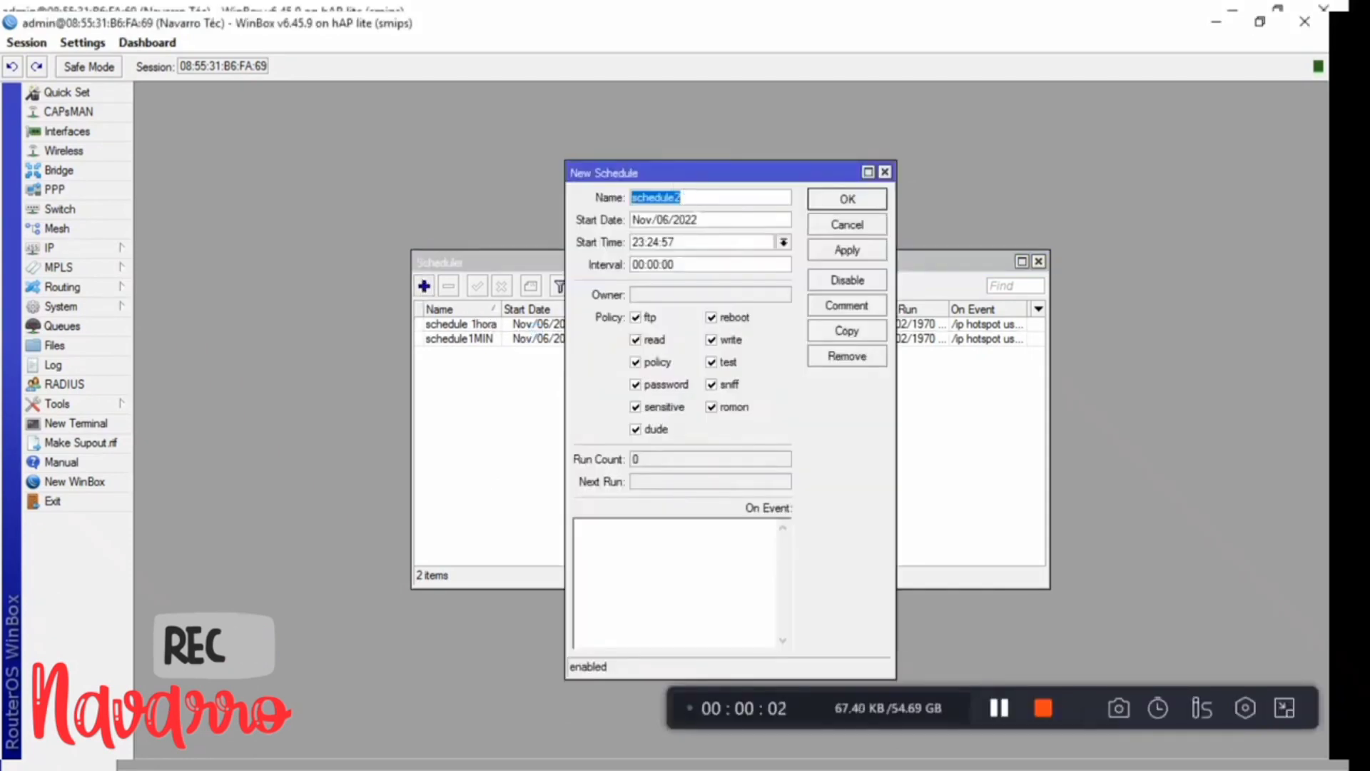
pyautogui.click(680, 197)
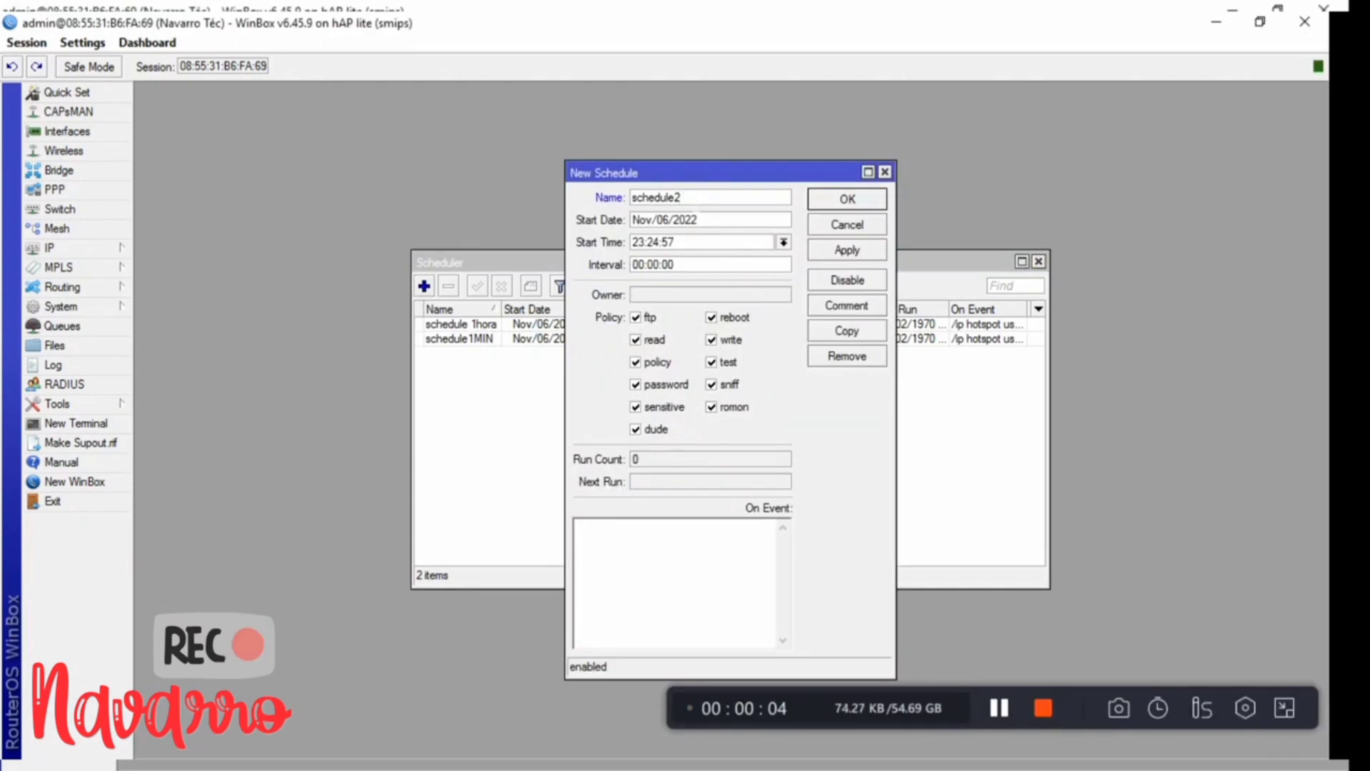
pyautogui.write('HORAS')
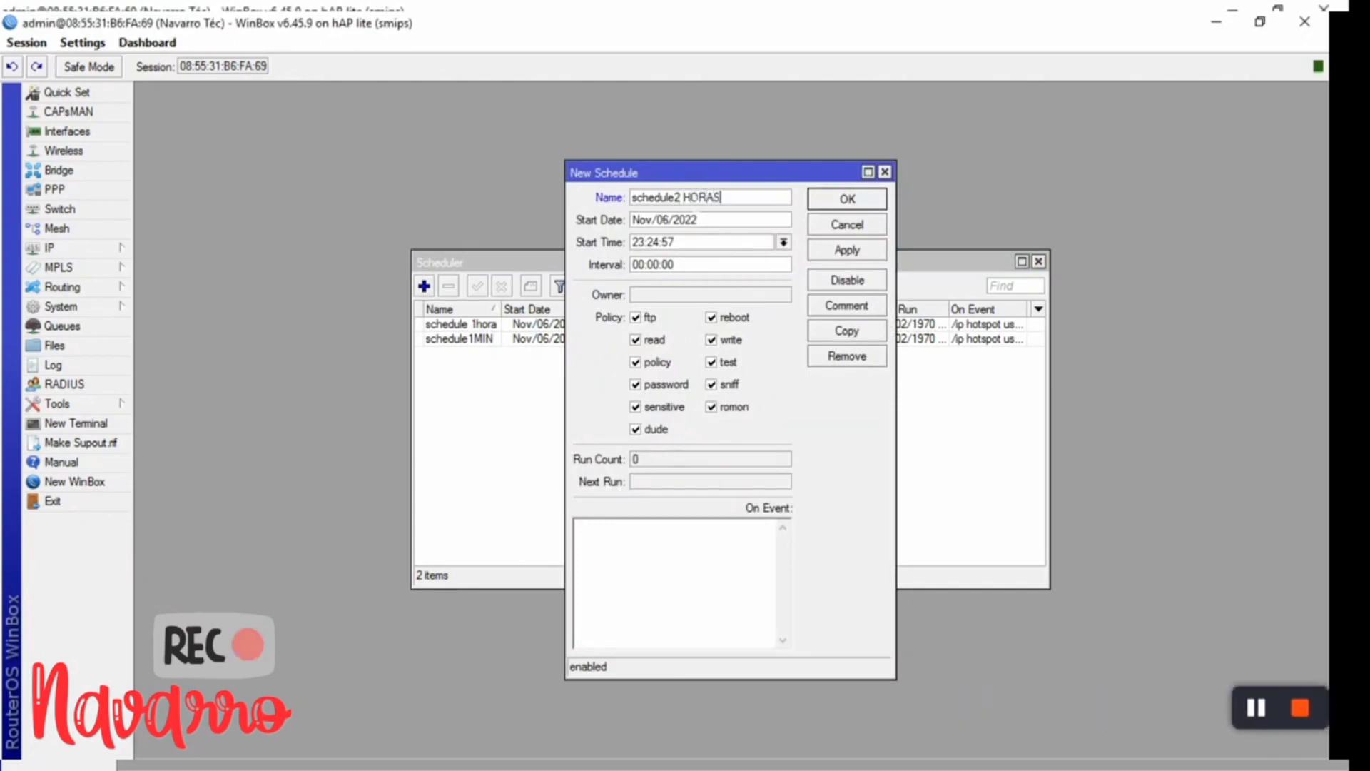
pyautogui.click(784, 242)
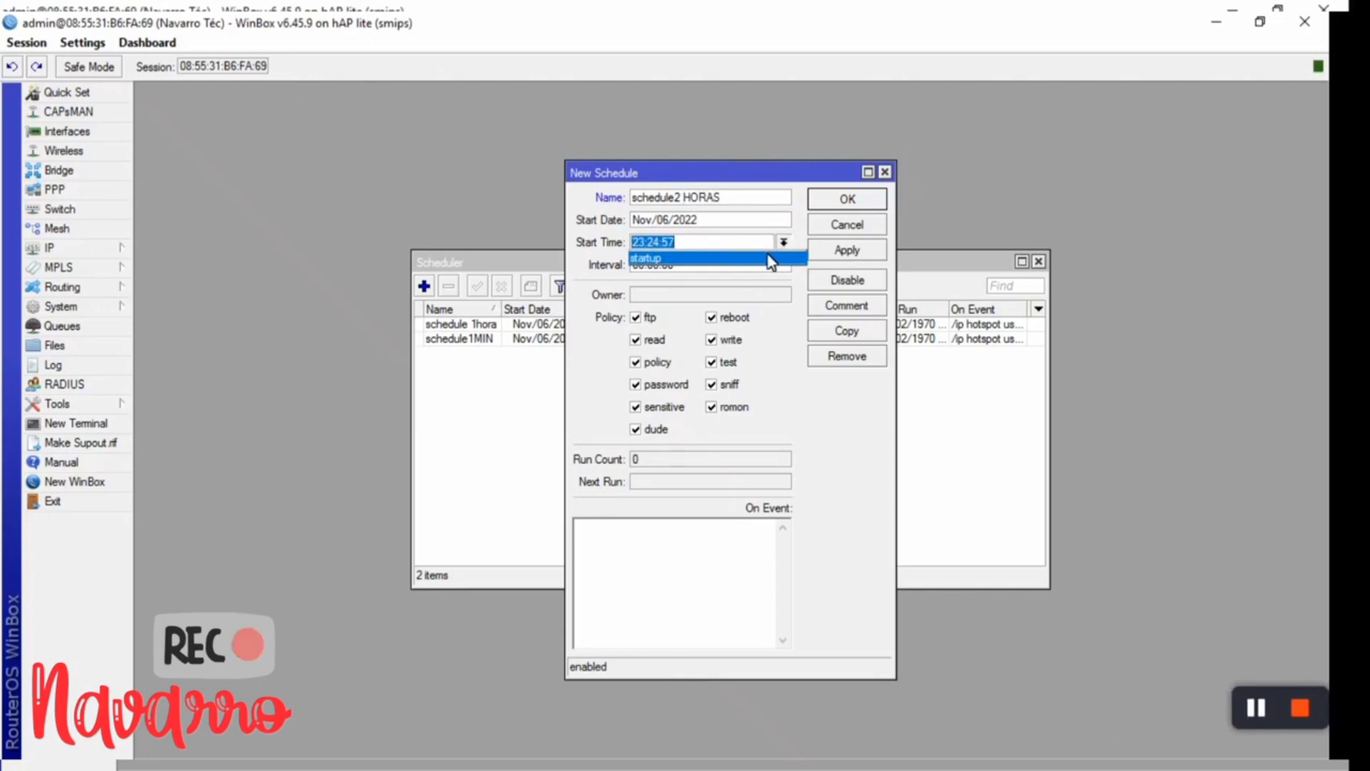
pyautogui.click(771, 258)
pyautogui.click(659, 264)
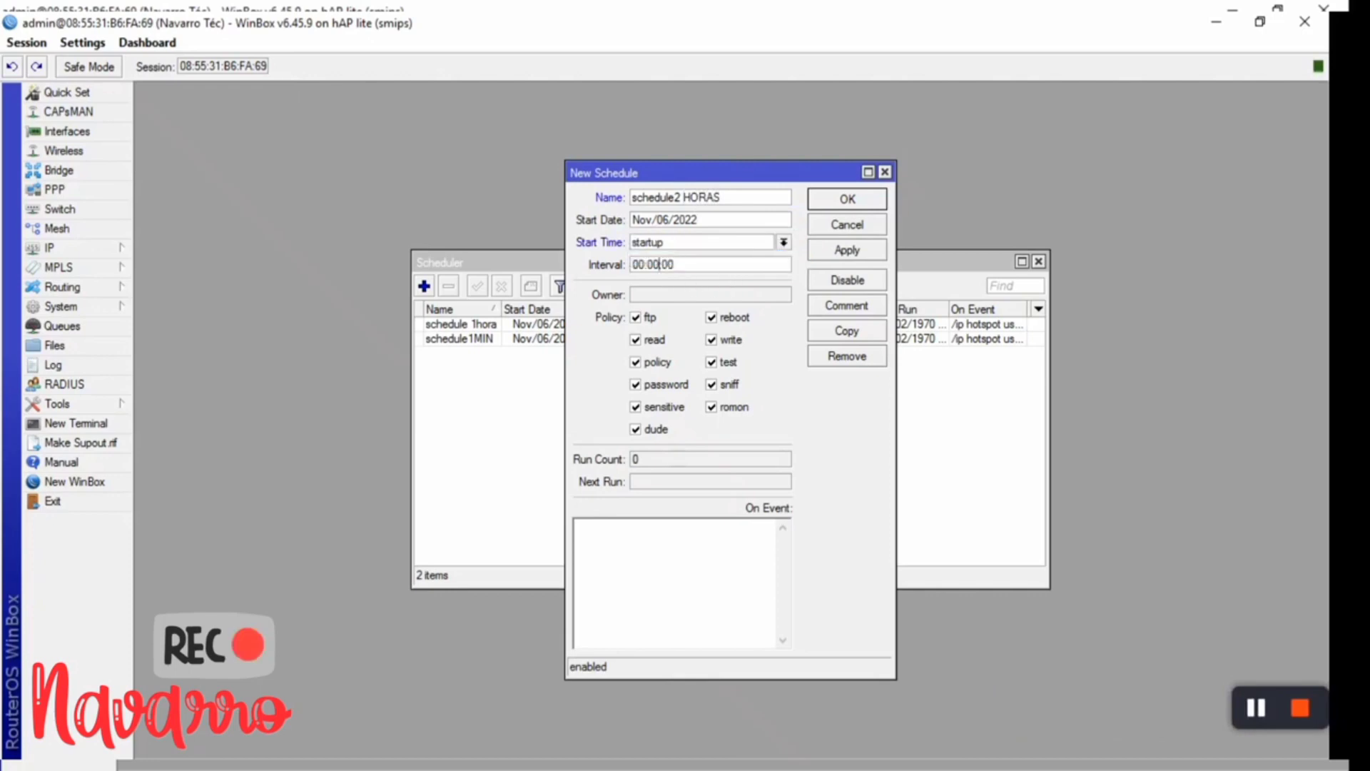
pyautogui.press('BackSpace')
pyautogui.write('1')
# - Give it an on-event script removing hotspot users with uptime and limit-uptime 02:00:00, and apply
pyautogui.click(587, 534)
pyautogui.write('/ip hos')
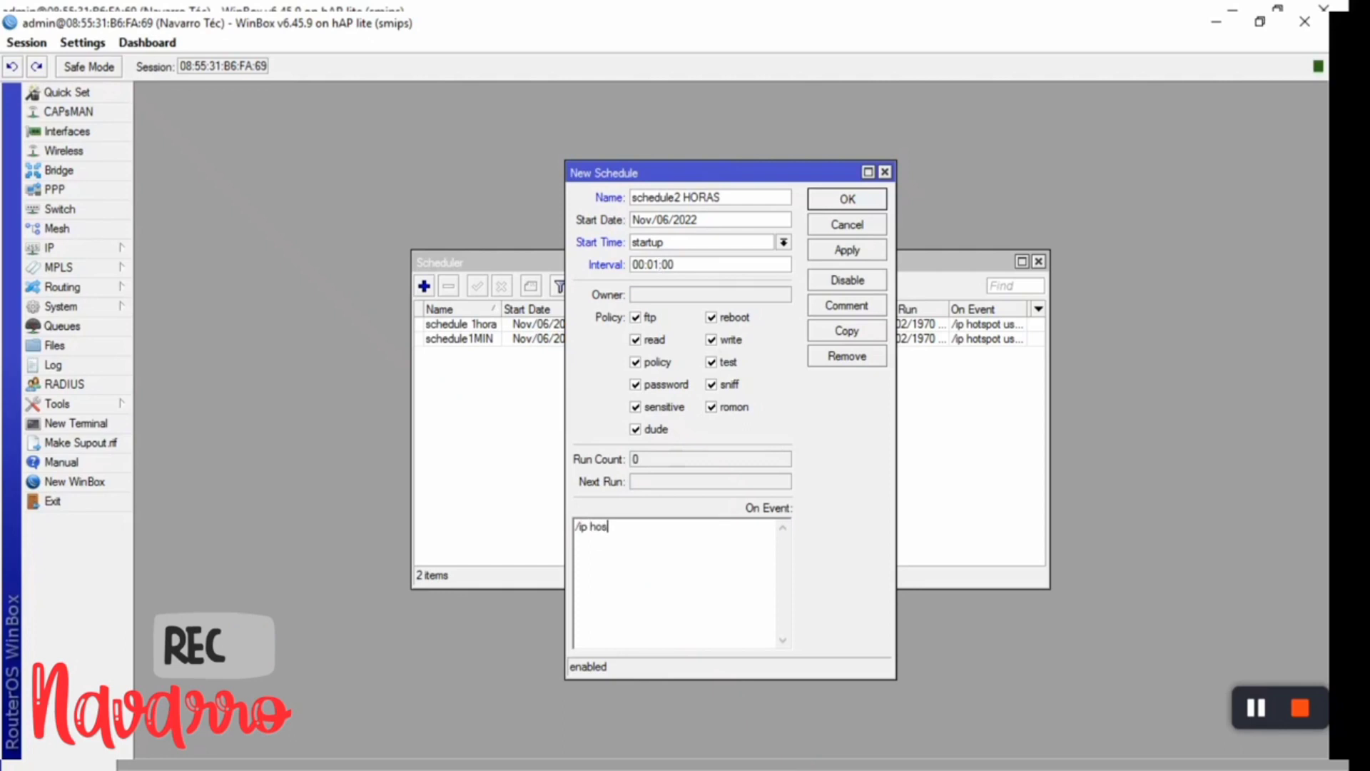
pyautogui.press('BackSpace')
pyautogui.write('tspot u')
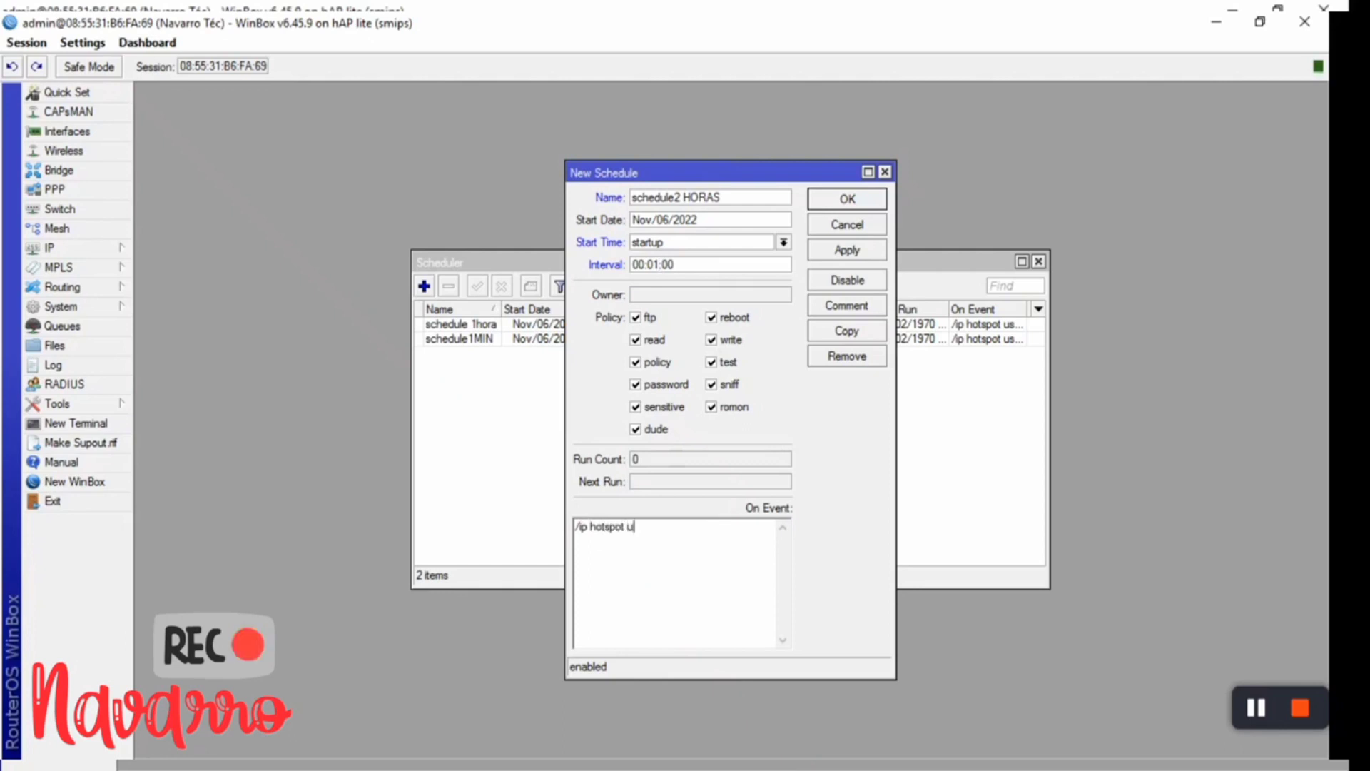
pyautogui.write('ser remove')
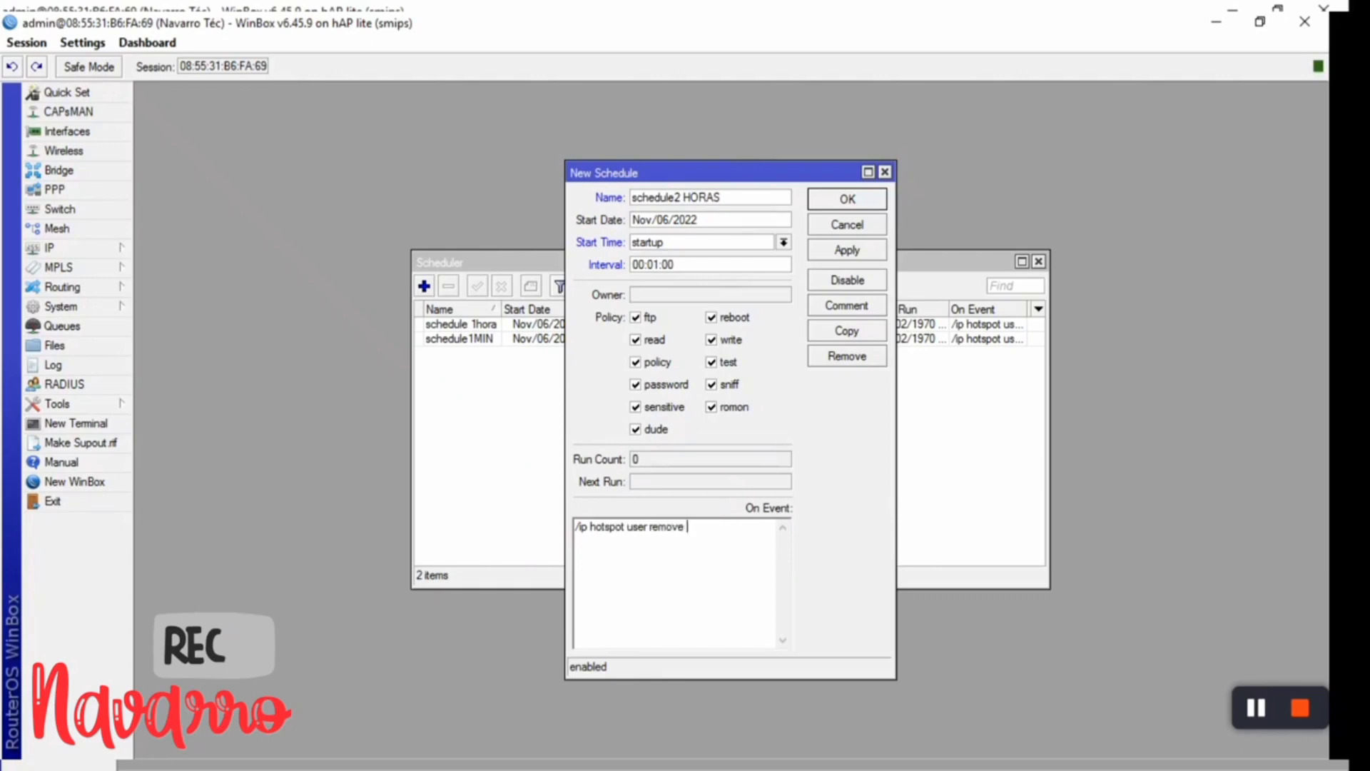
pyautogui.write(' [fin')
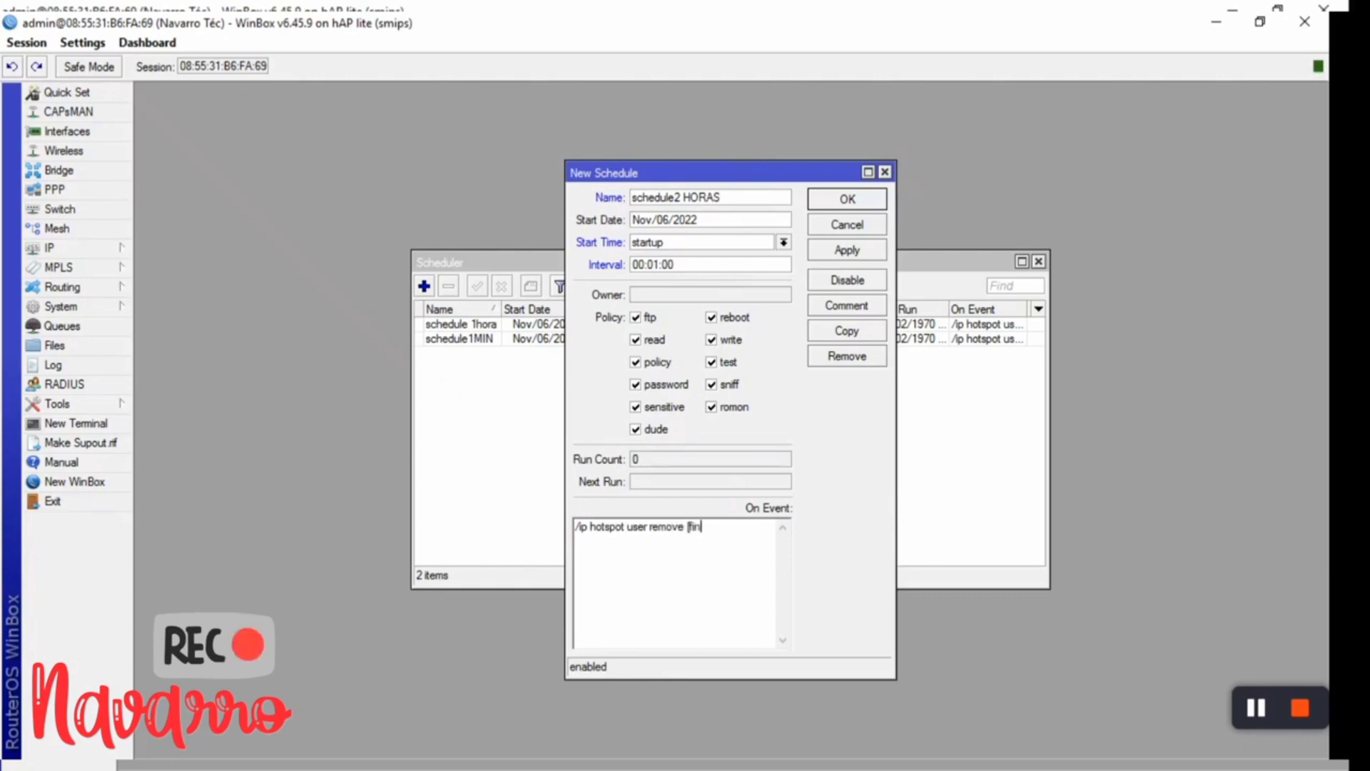
pyautogui.write('d')
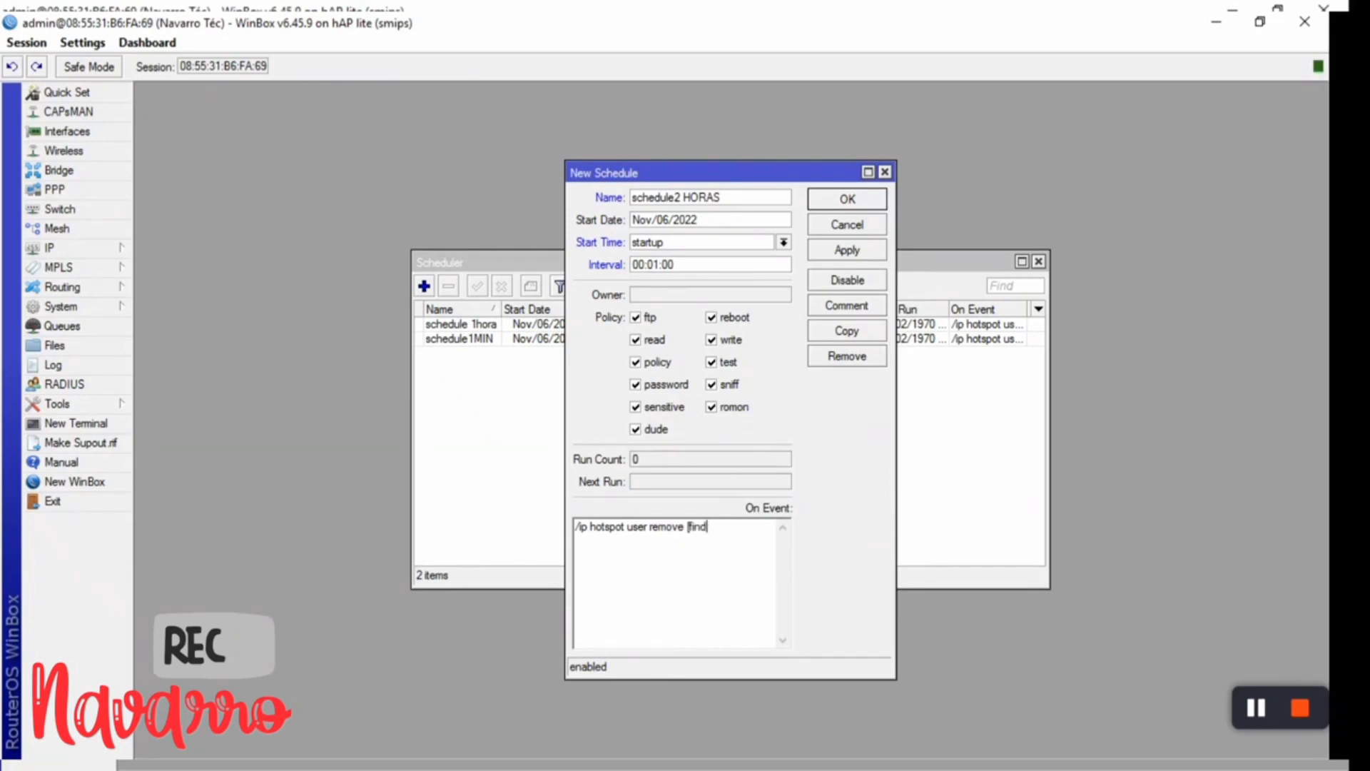
pyautogui.write(' uptime')
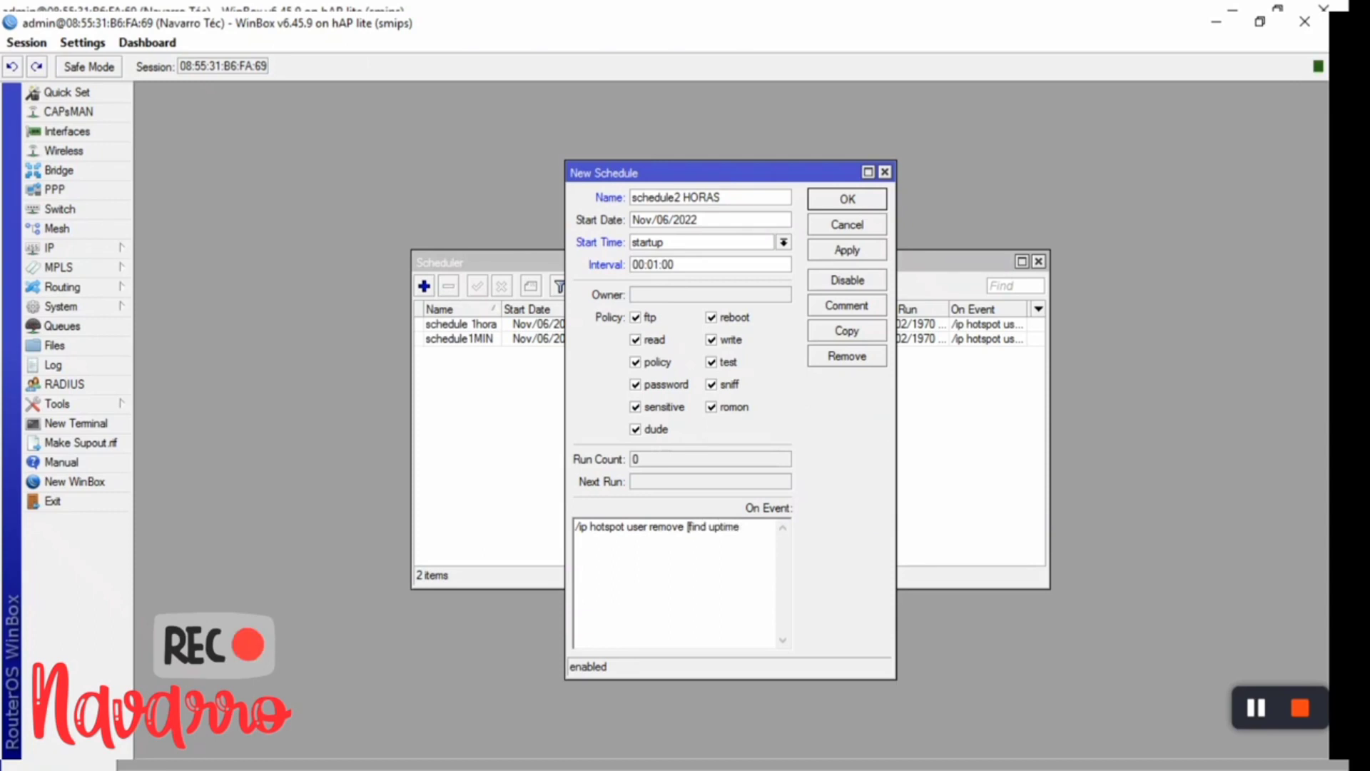
pyautogui.write('=02')
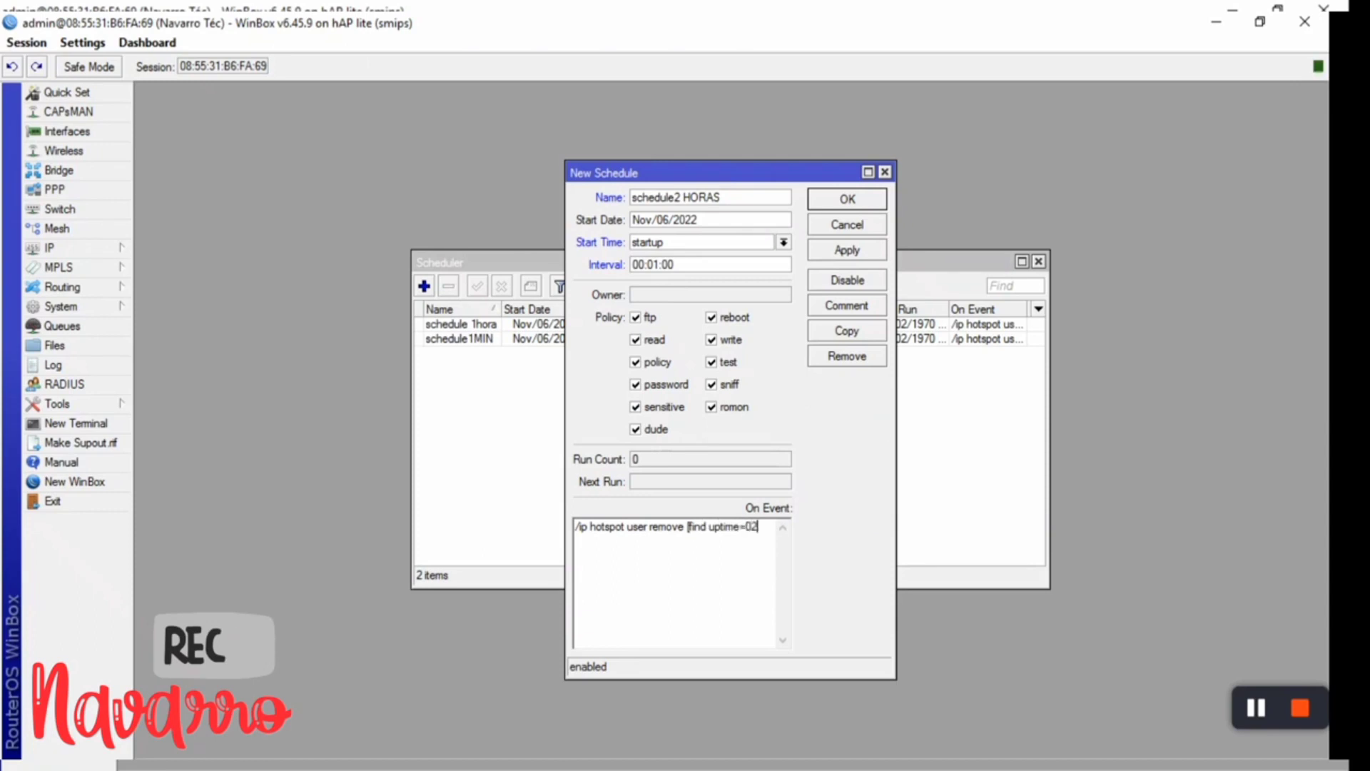
pyautogui.write(':00:00')
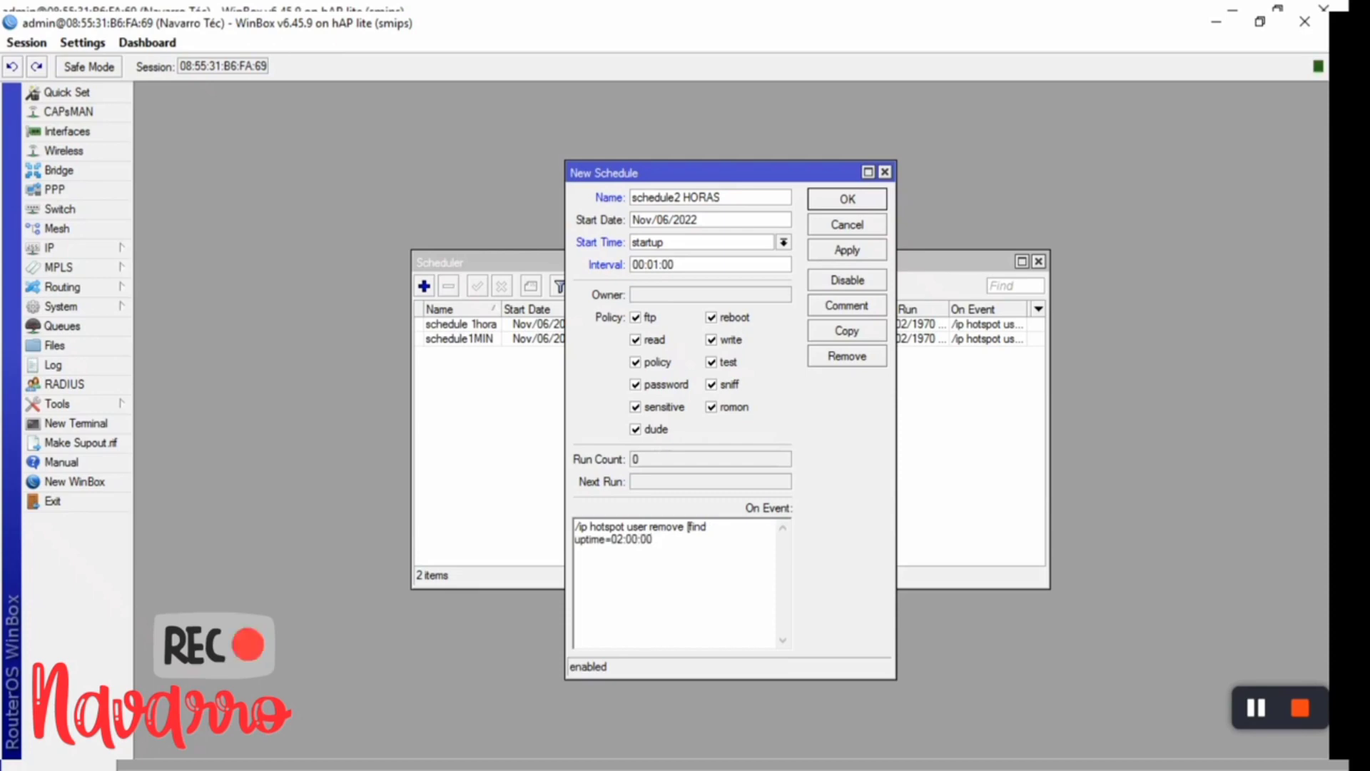
pyautogui.write(' limit')
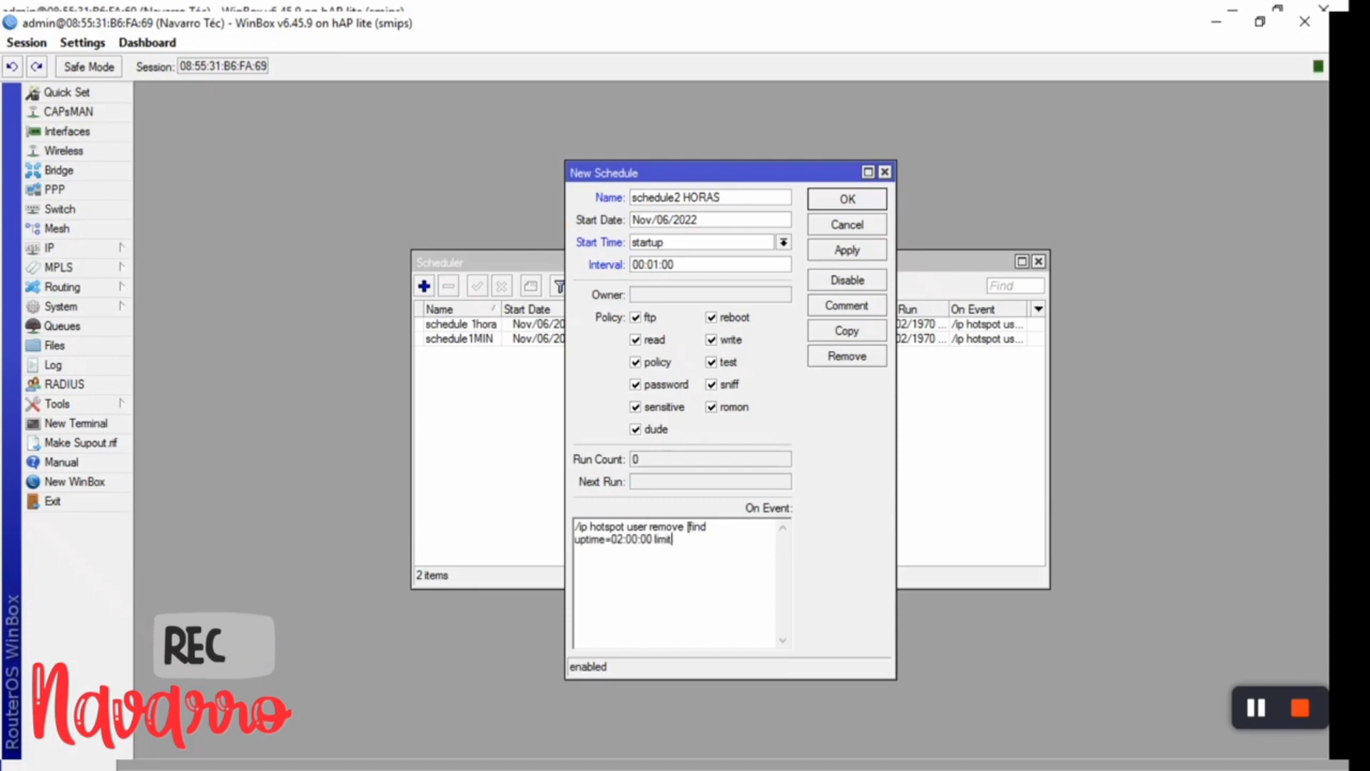
pyautogui.write('-')
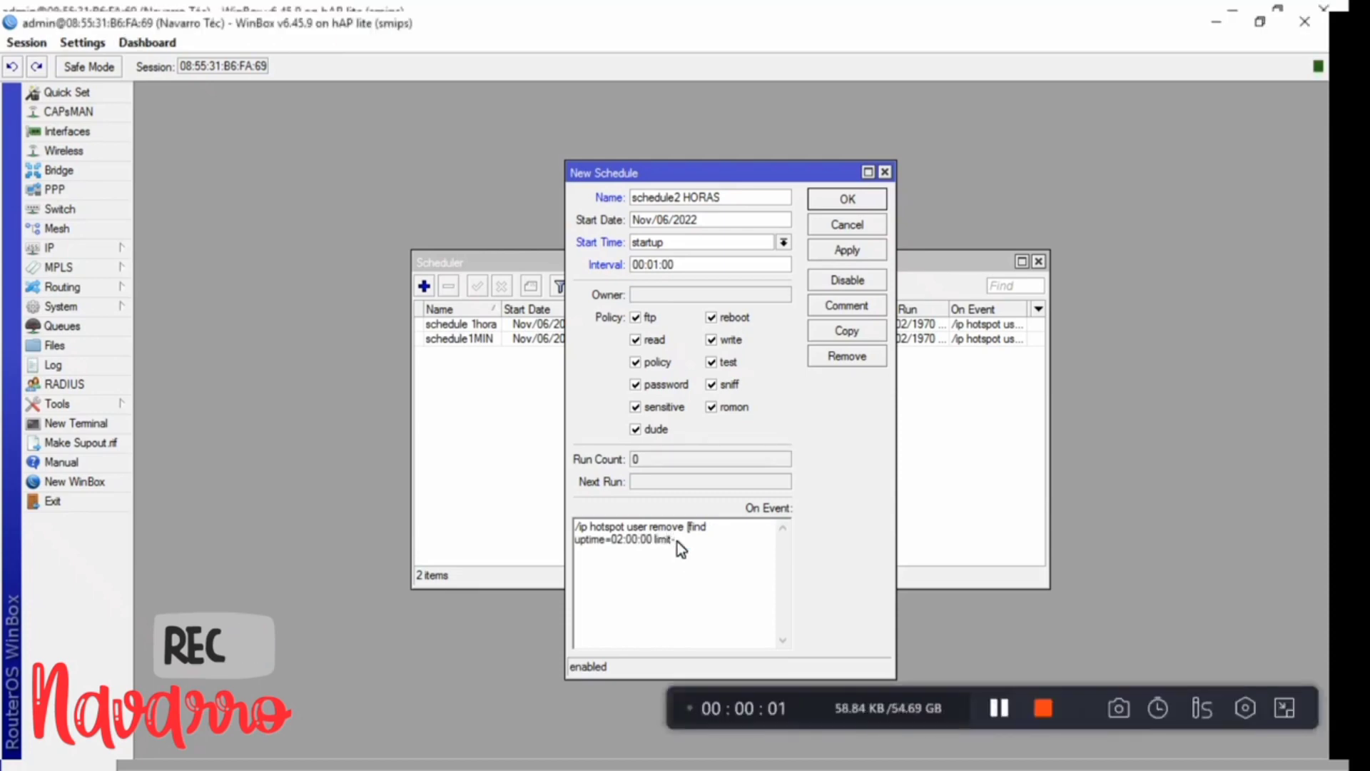
pyautogui.write('uptime')
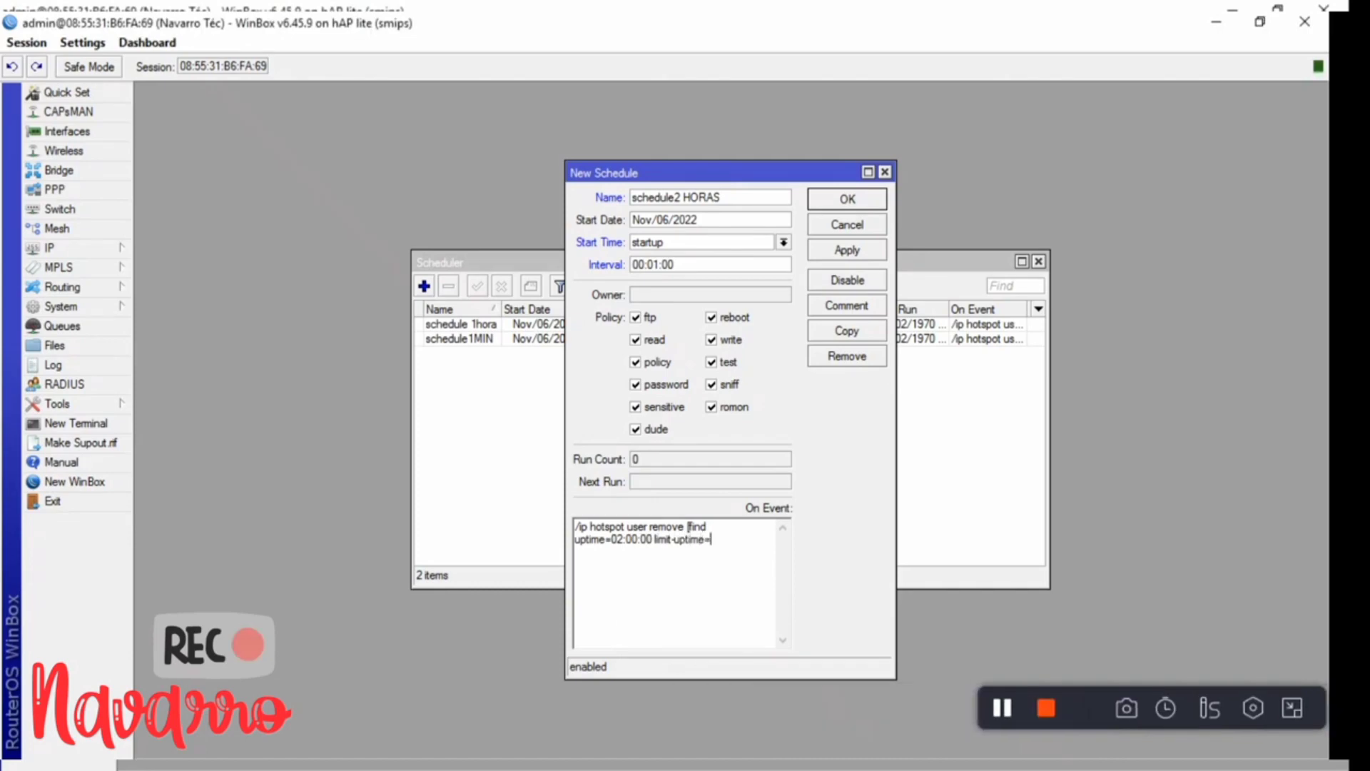
pyautogui.write('=02:00:')
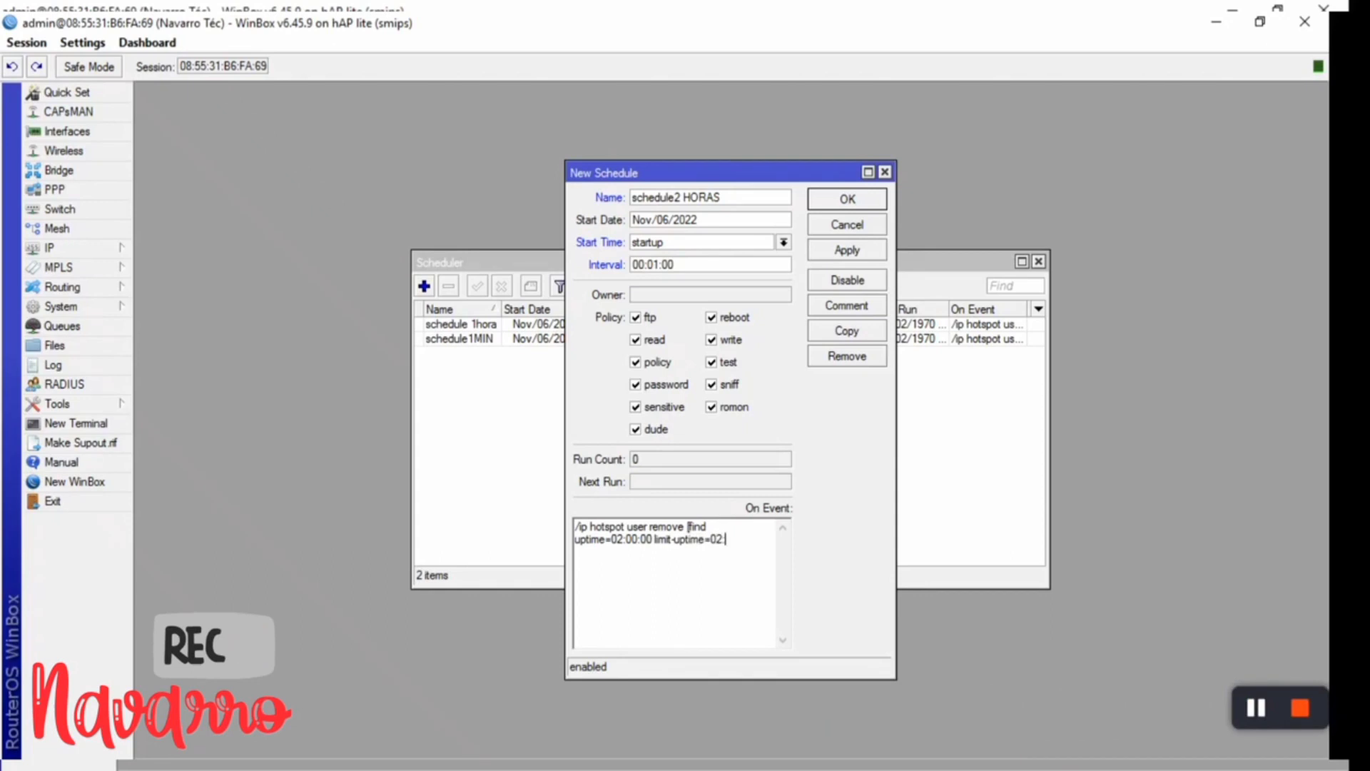
pyautogui.write('00')
pyautogui.click(853, 254)
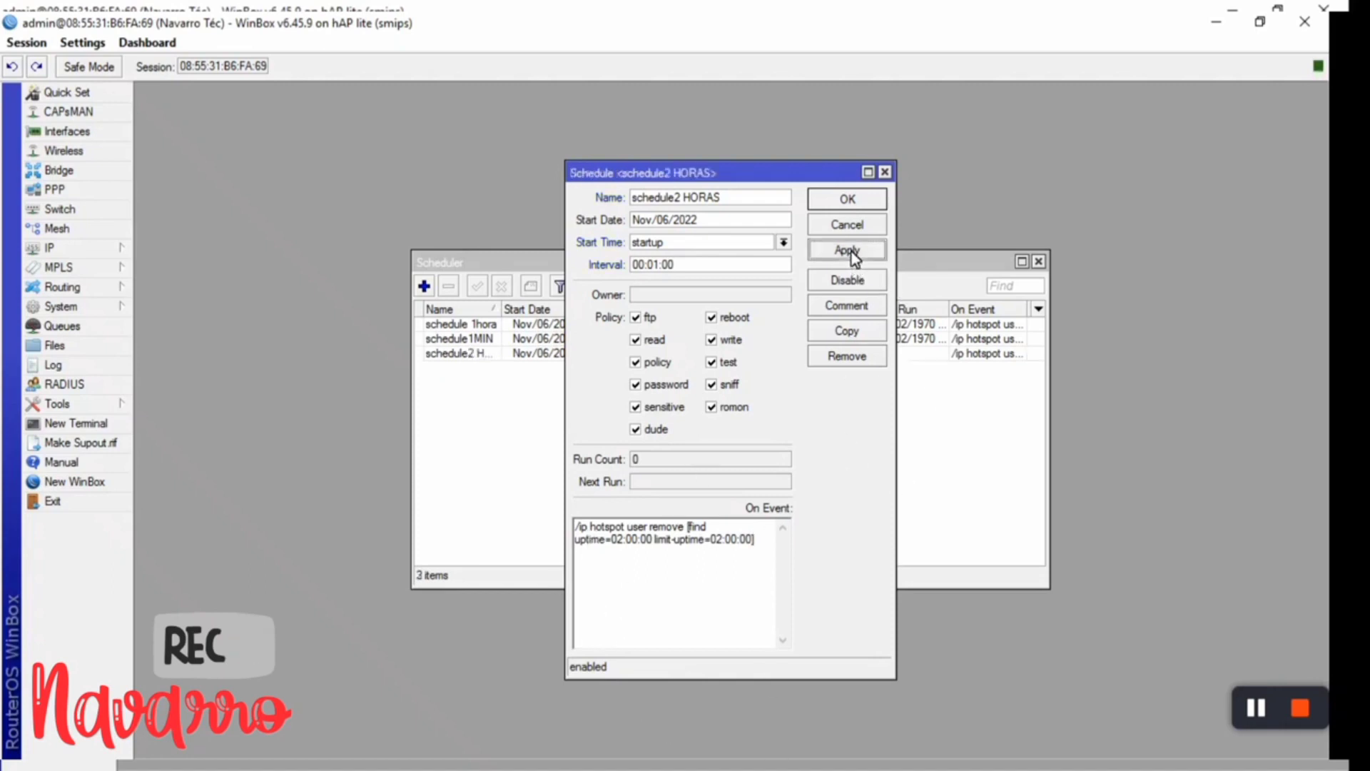
# - Close the schedule, then open the Hotspot Users list and widen it to show profile and uptime
pyautogui.click(848, 204)
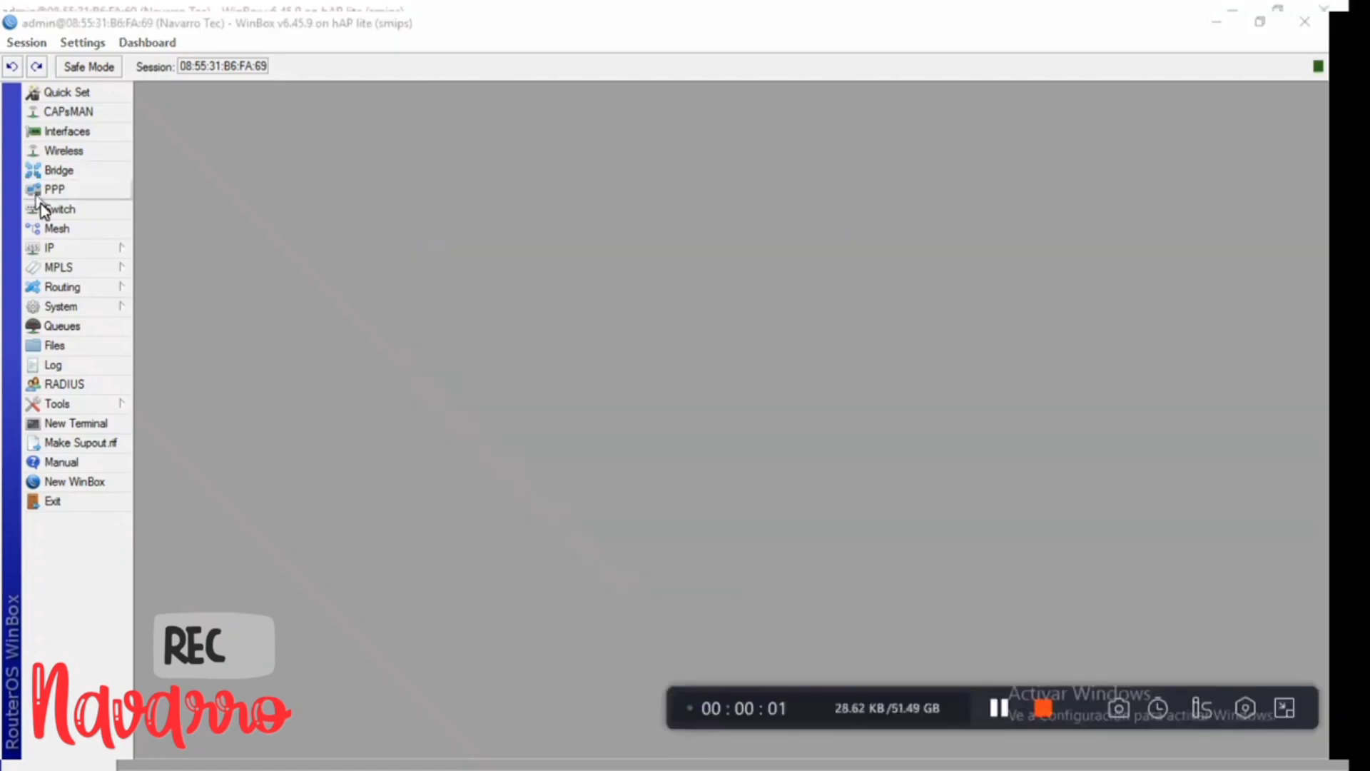
pyautogui.click(60, 251)
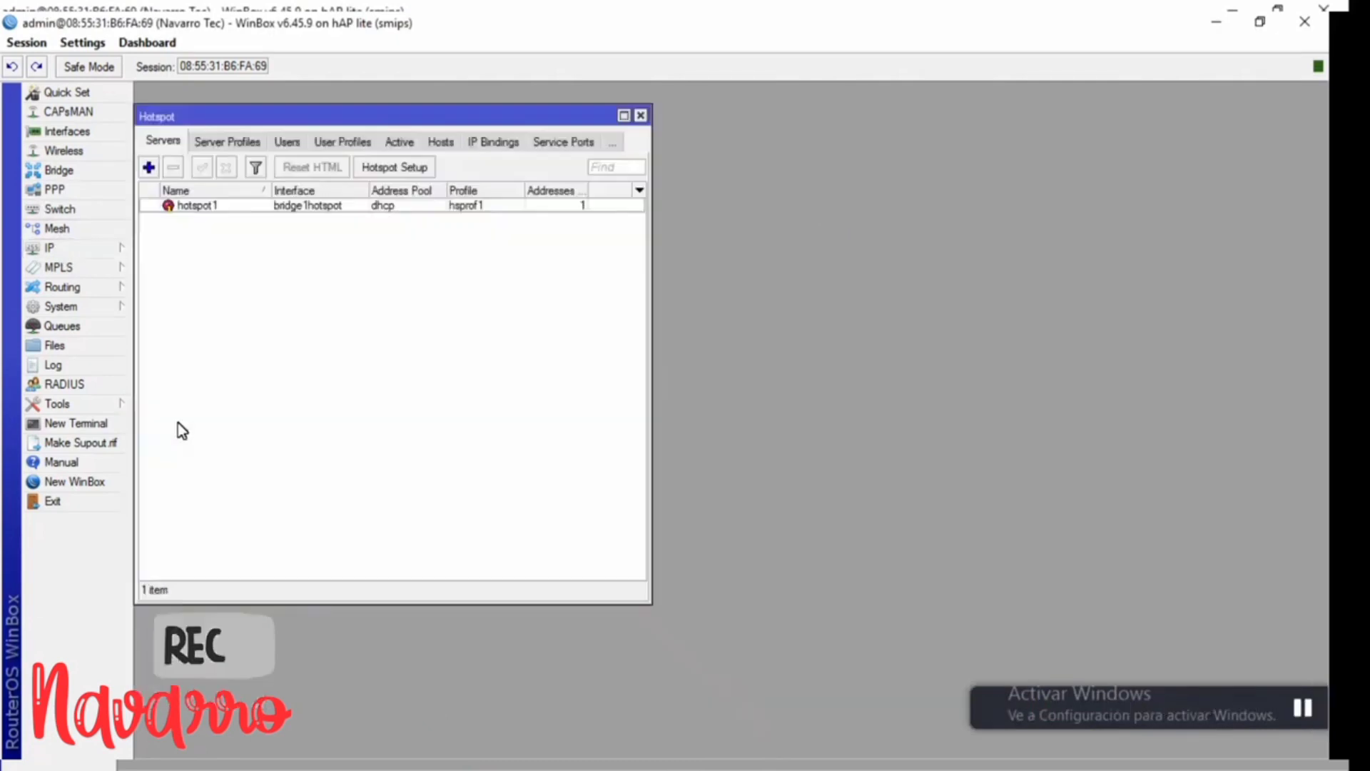
pyautogui.click(177, 425)
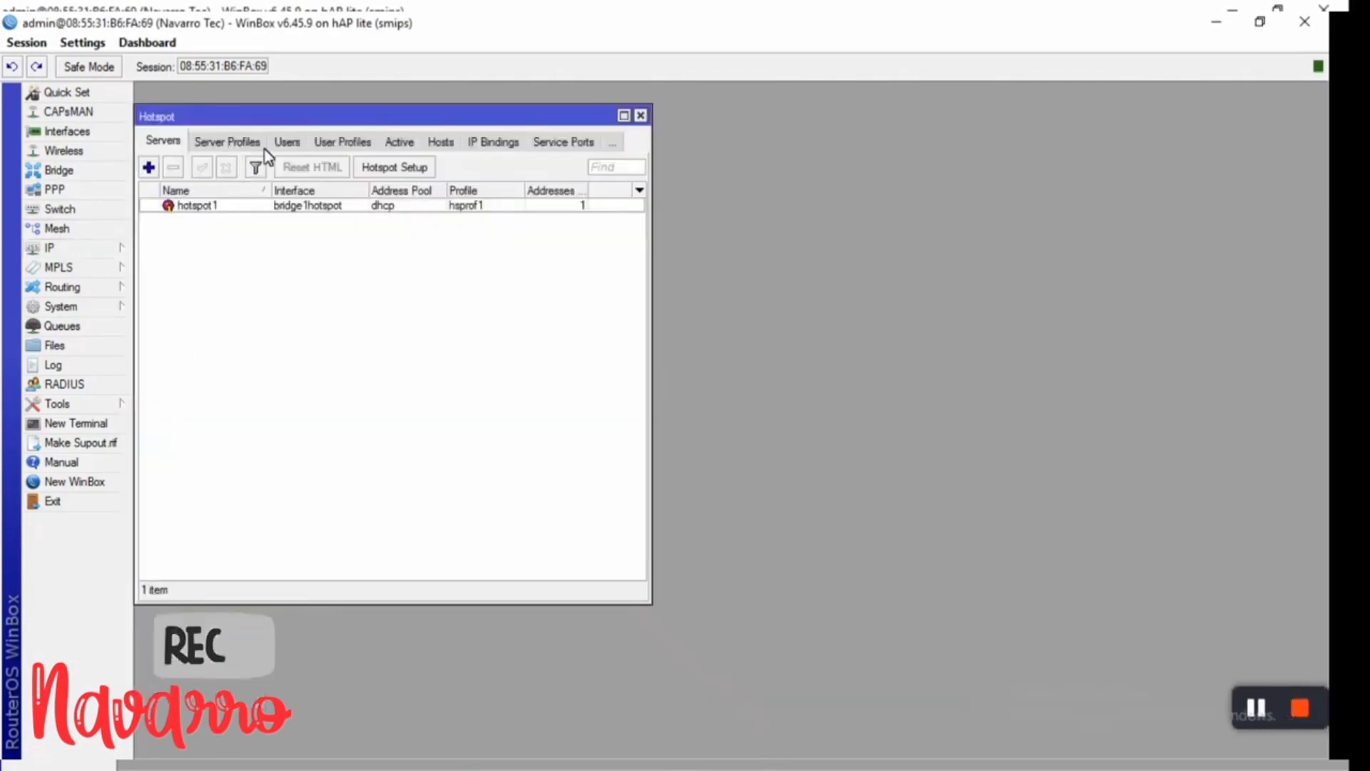
pyautogui.click(287, 142)
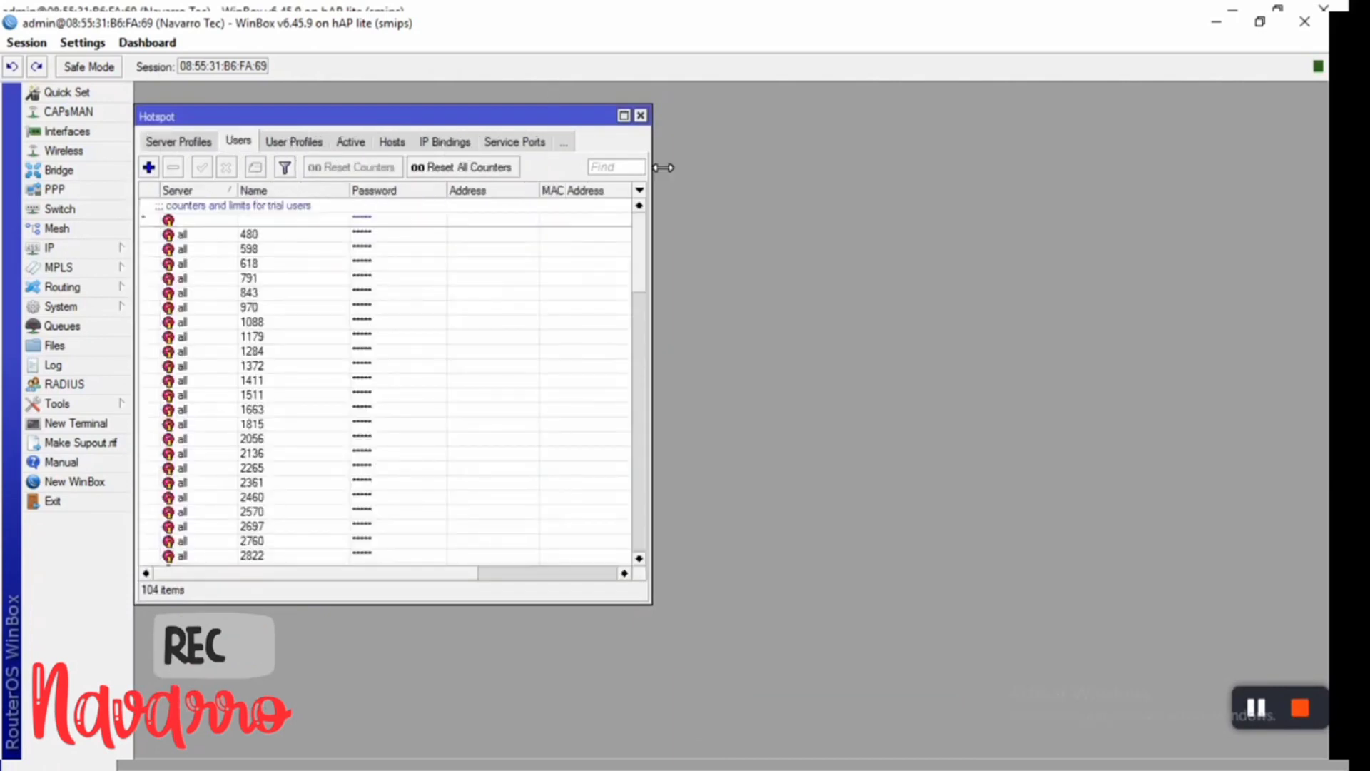
pyautogui.moveTo(652, 169); pyautogui.dragTo(1172, 320)
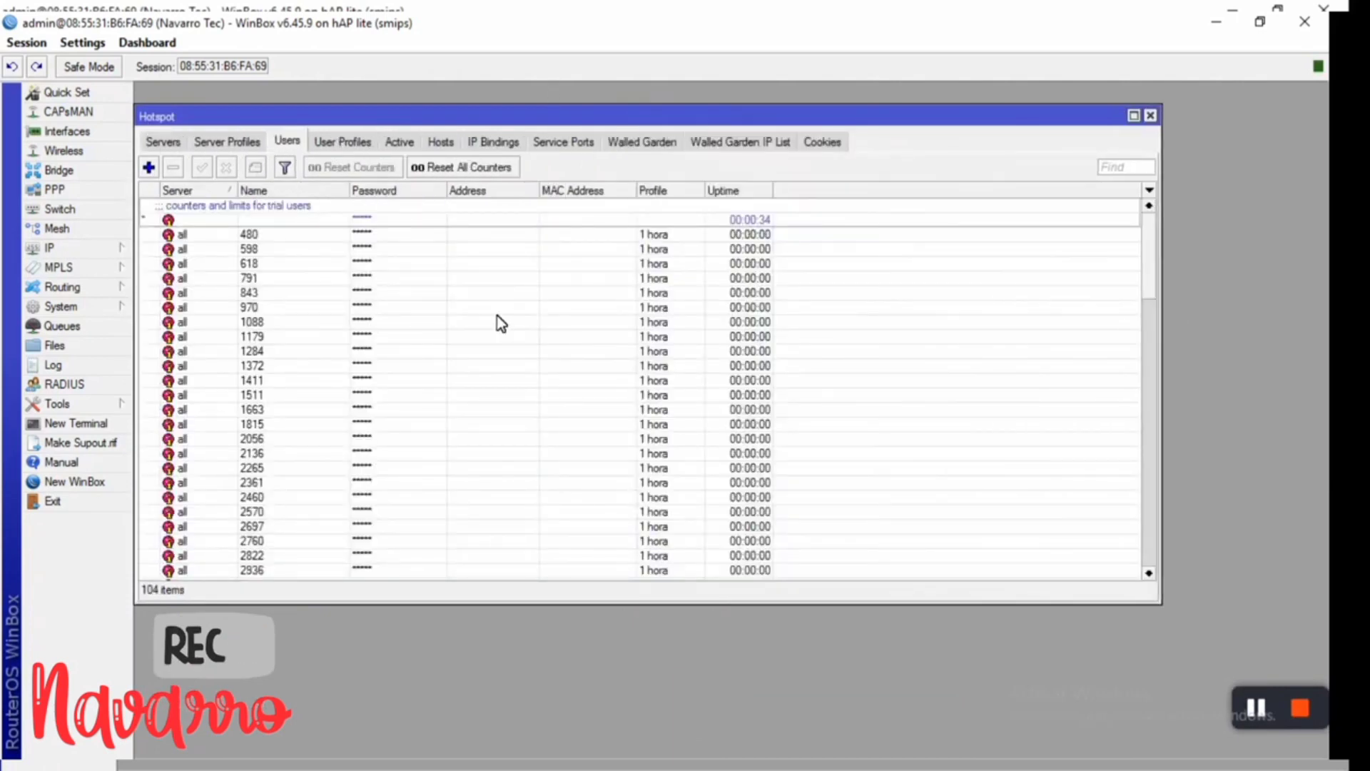
# - Add a hotspot user named TEC on server hotspot1 with the 1 MINUTOS profile
pyautogui.click(148, 167)
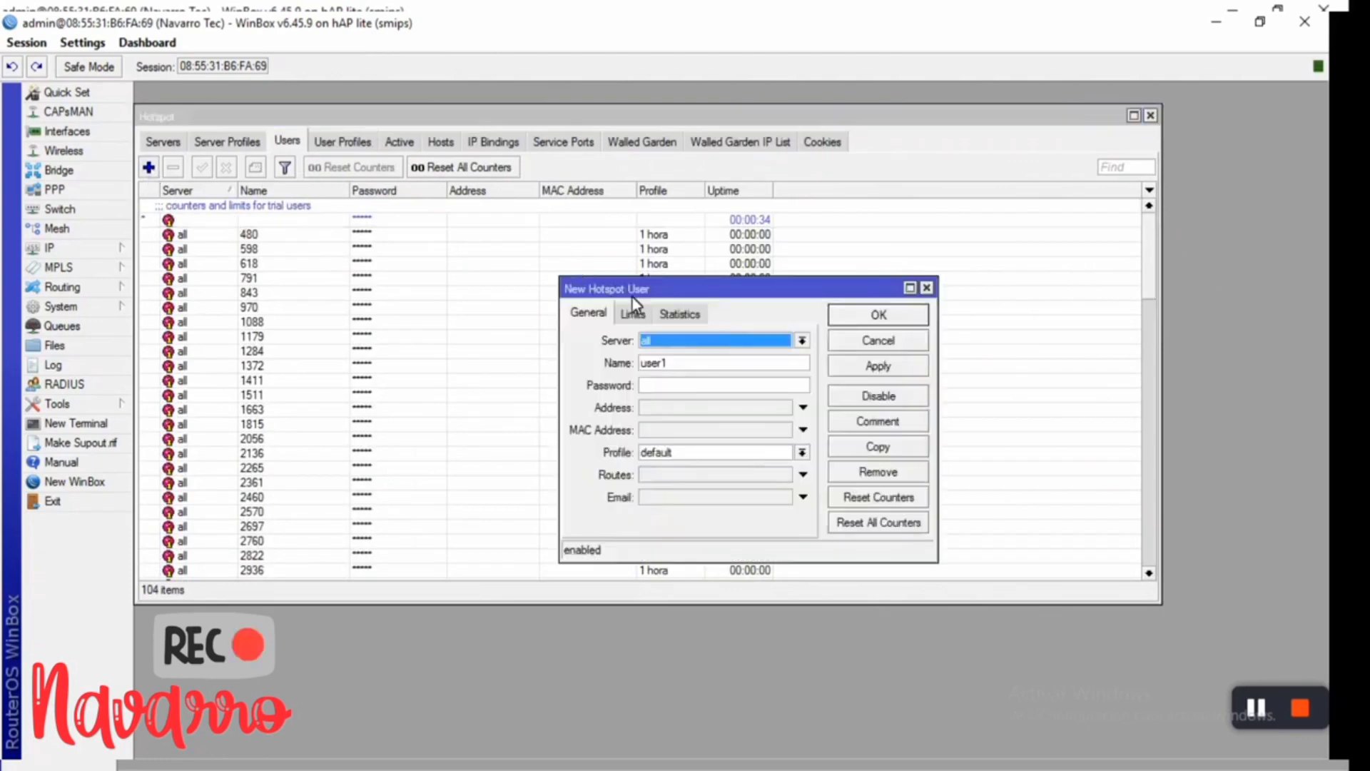
pyautogui.click(657, 346)
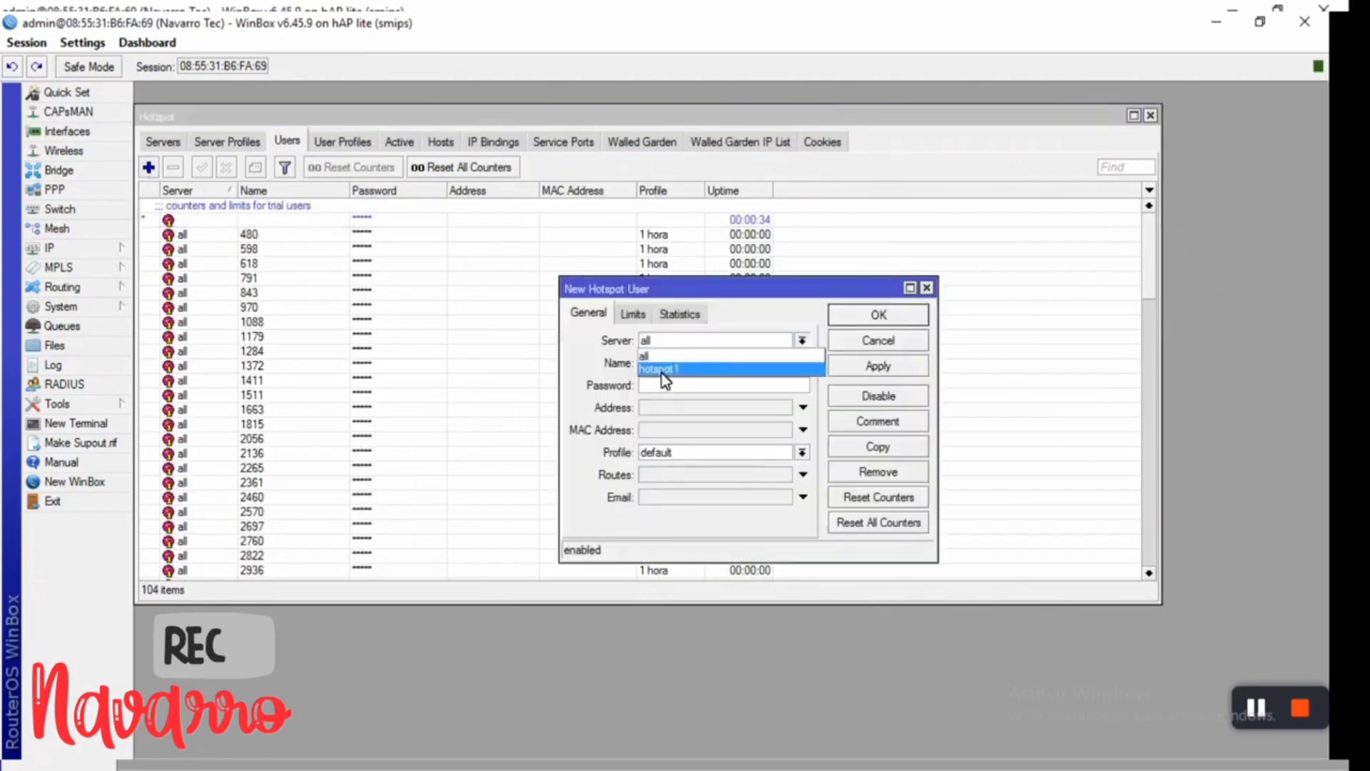
pyautogui.click(661, 370)
pyautogui.press('Tab')
pyautogui.write('user1')
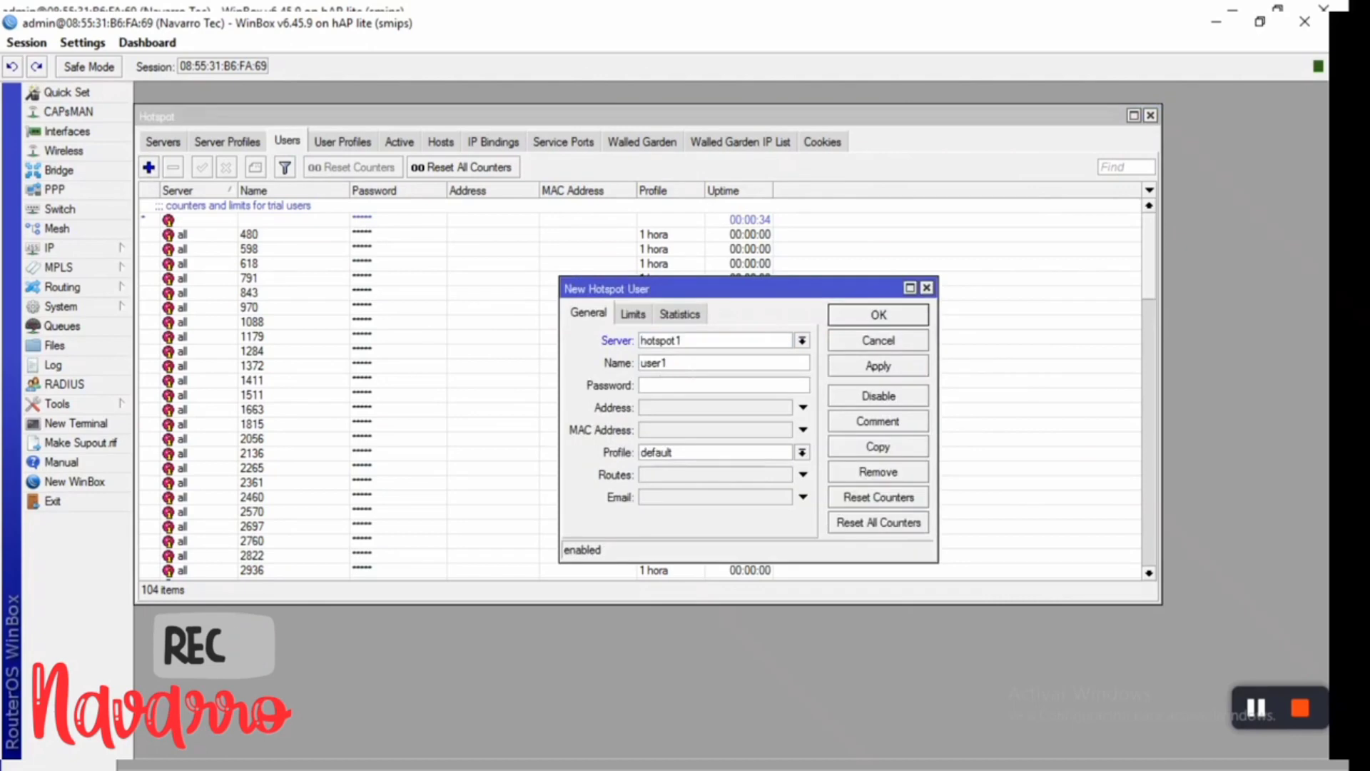
pyautogui.press('BackSpace')
pyautogui.press('BackSpace')
pyautogui.press('BackSpace')
pyautogui.press('BackSpace')
pyautogui.press('BackSpace')
pyautogui.write('TEC')
pyautogui.click(702, 451)
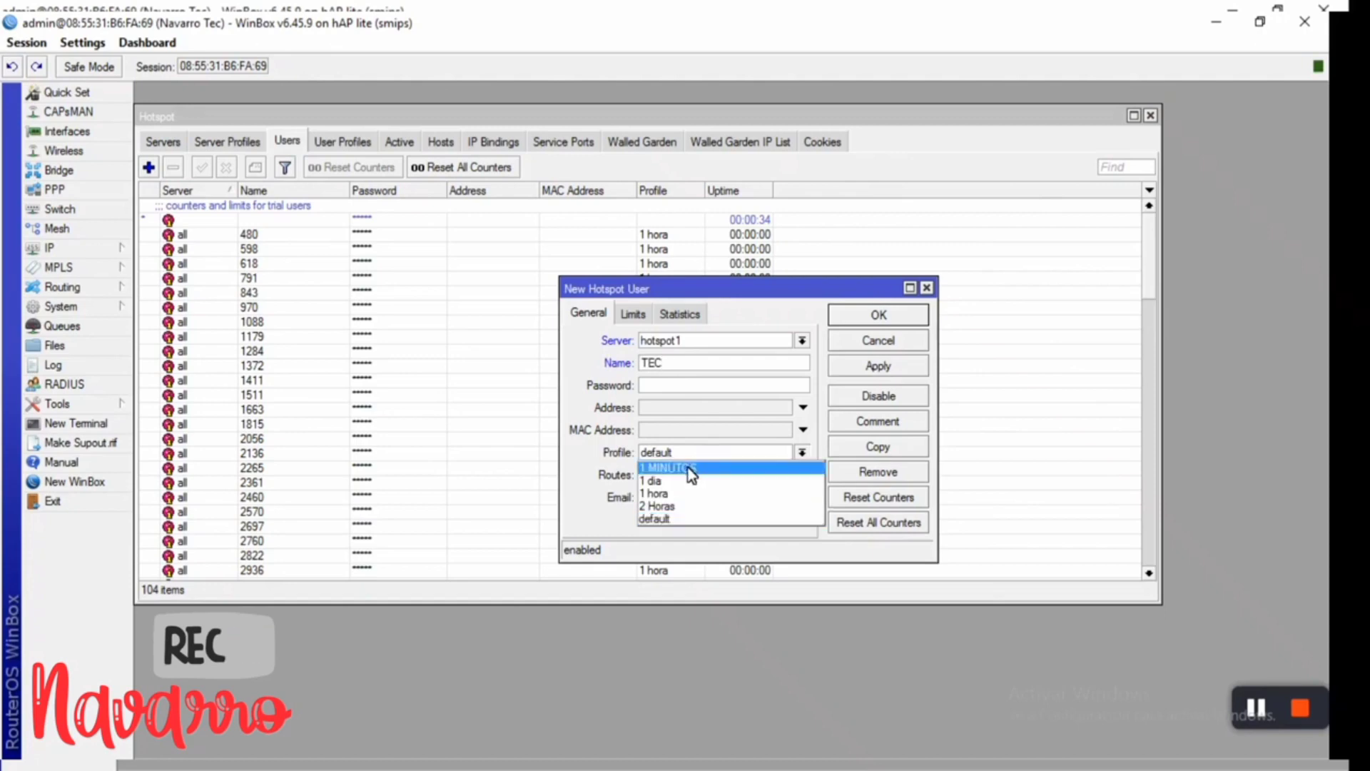
pyautogui.click(688, 468)
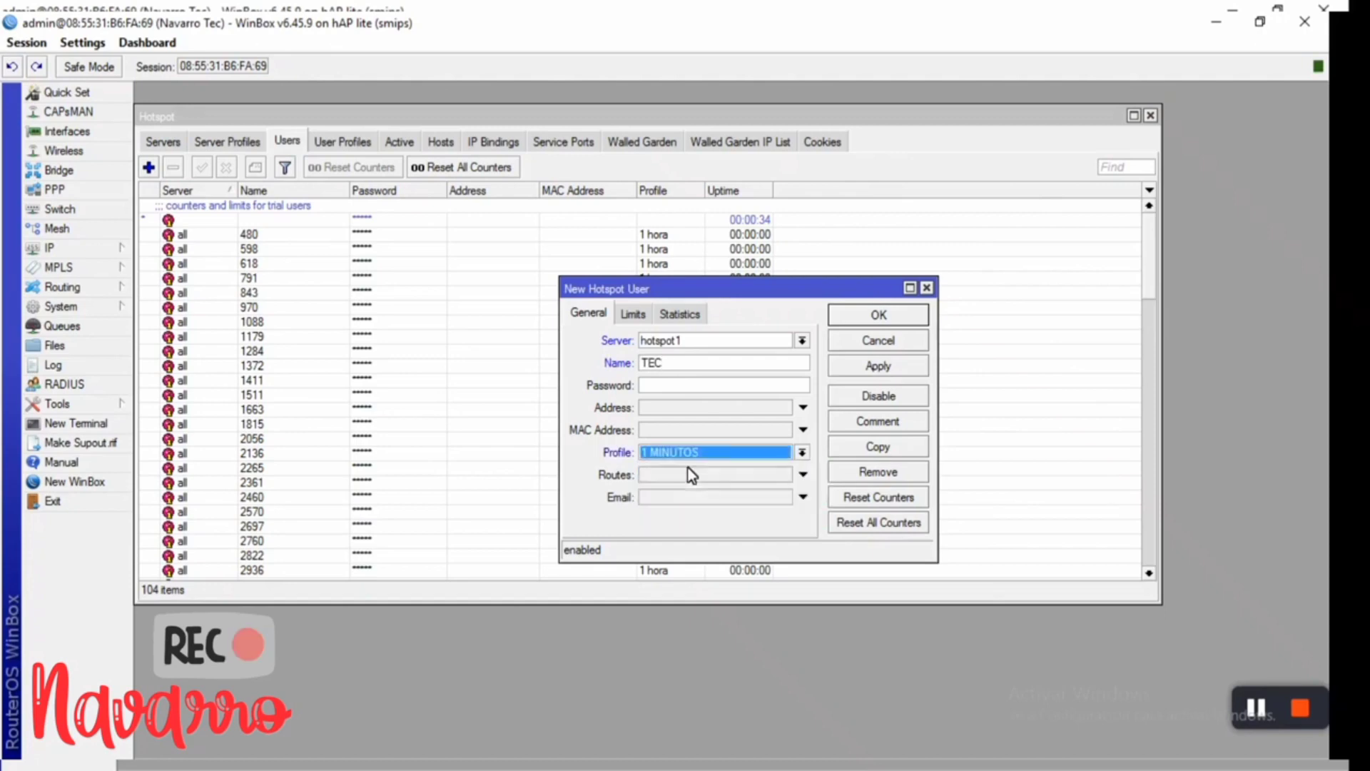
# - Set TEC's Limit Uptime to 00:01:00, apply, and close the user's settings
pyautogui.click(632, 314)
pyautogui.click(665, 342)
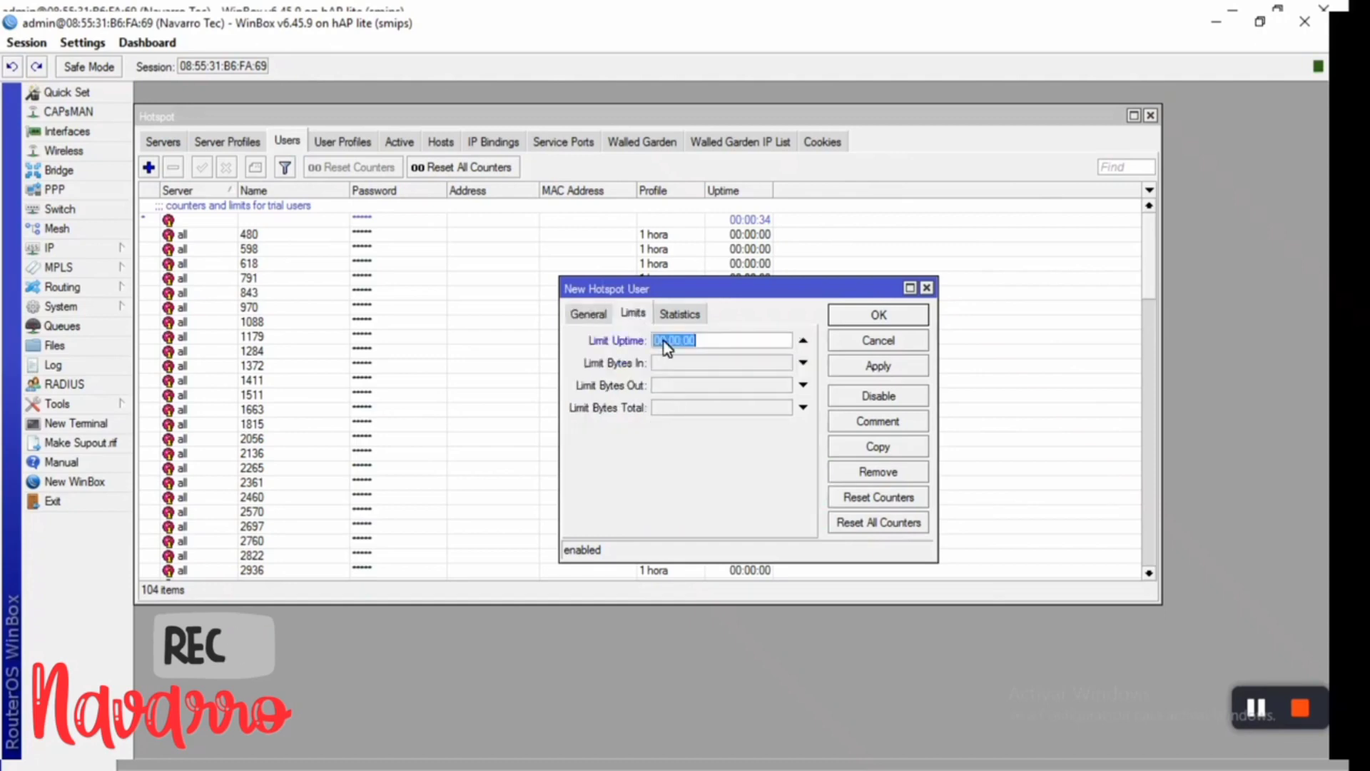
pyautogui.click(679, 340)
pyautogui.press('BackSpace')
pyautogui.write('1')
pyautogui.click(884, 368)
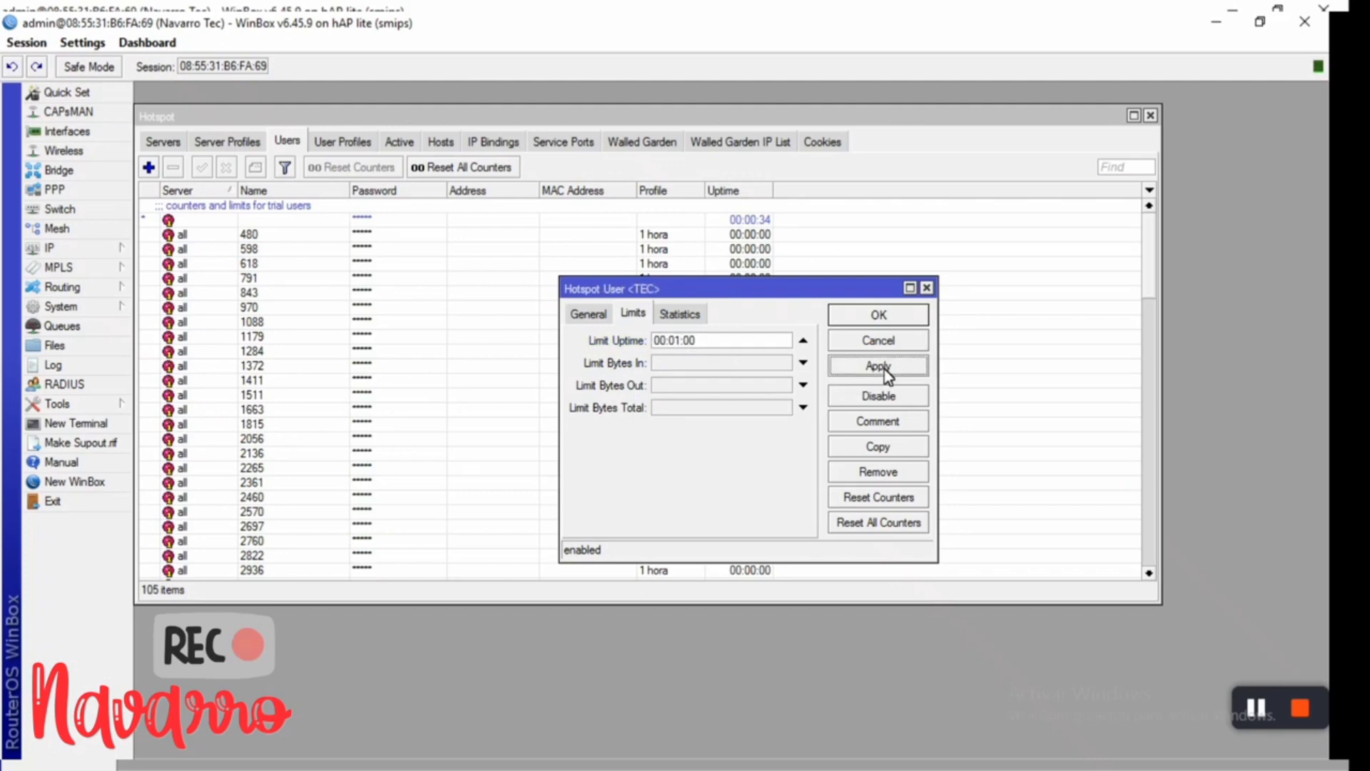
pyautogui.click(590, 315)
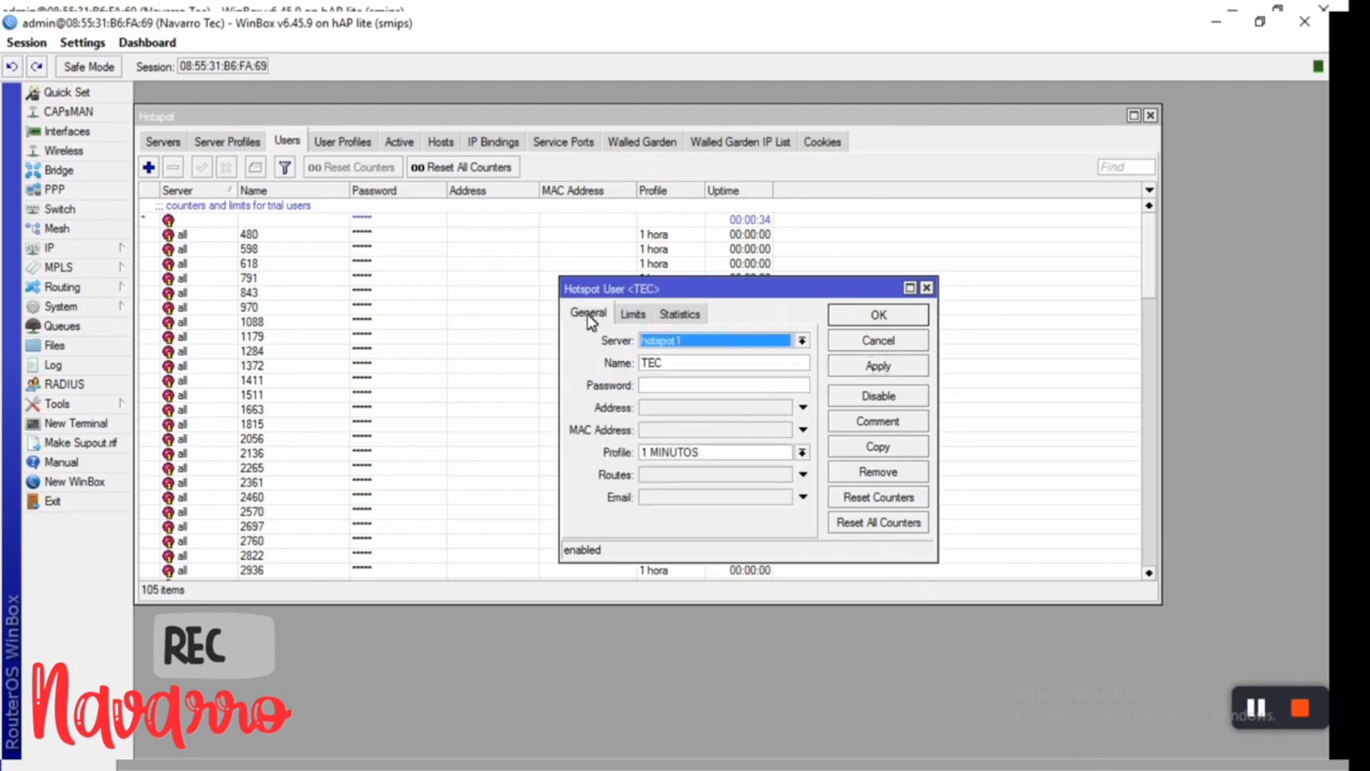
pyautogui.click(897, 318)
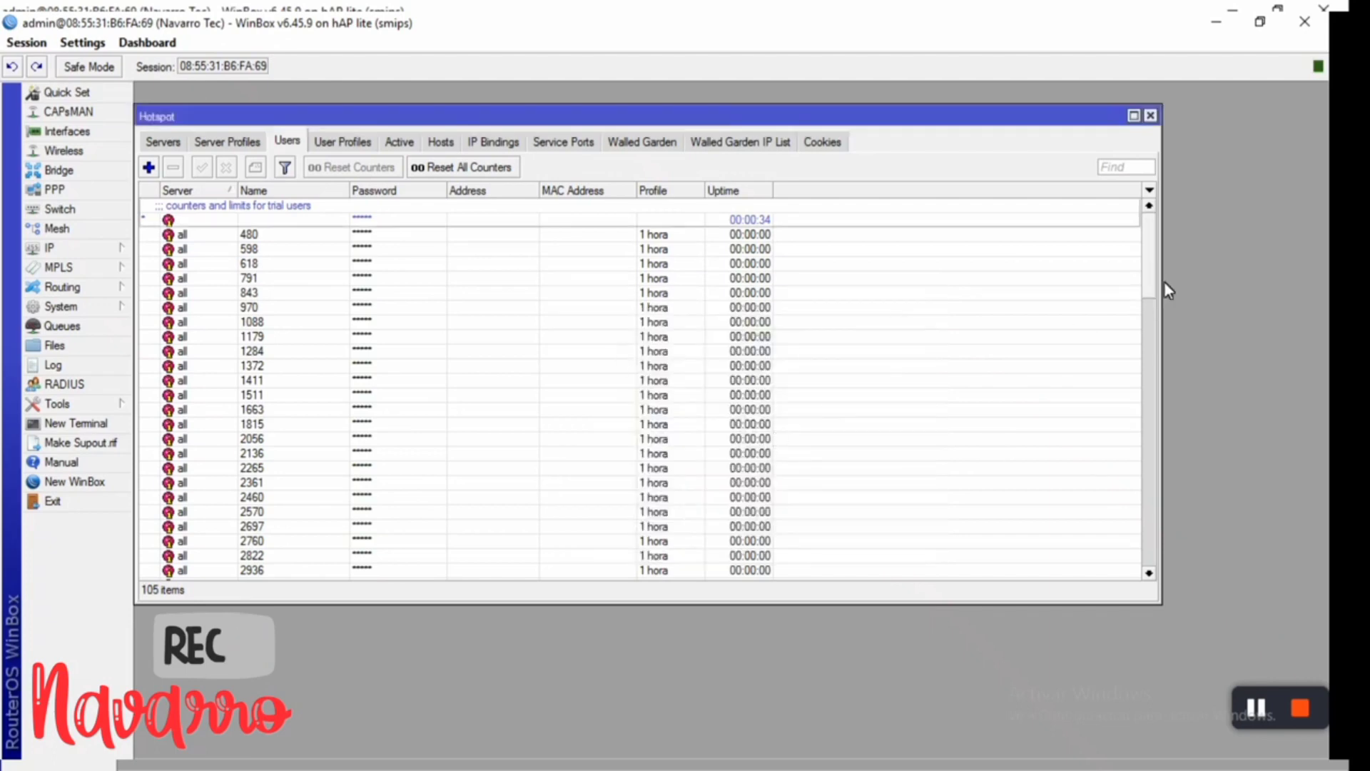
# - Scroll the hotspot users list and select the TEC entry
pyautogui.scroll(-20, 550, 392)
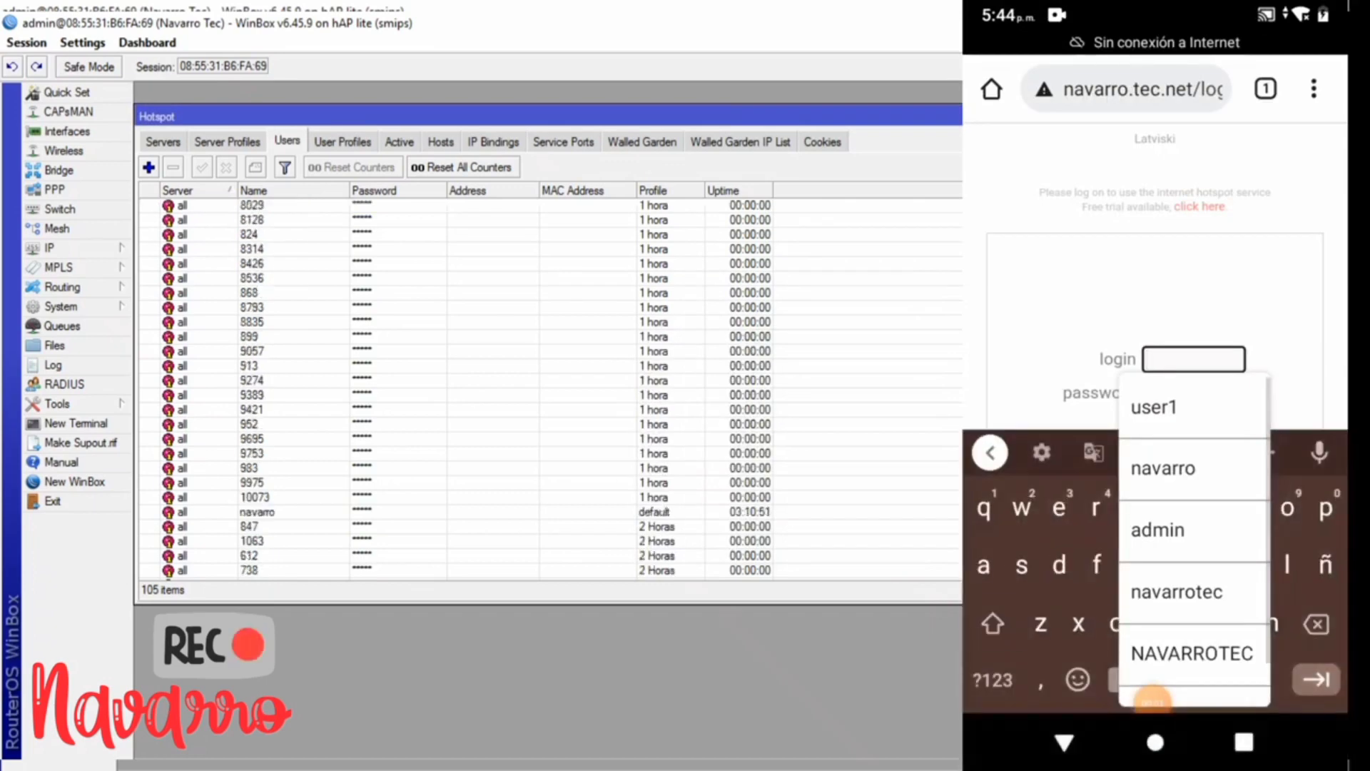
pyautogui.write('R')
pyautogui.write('NT')
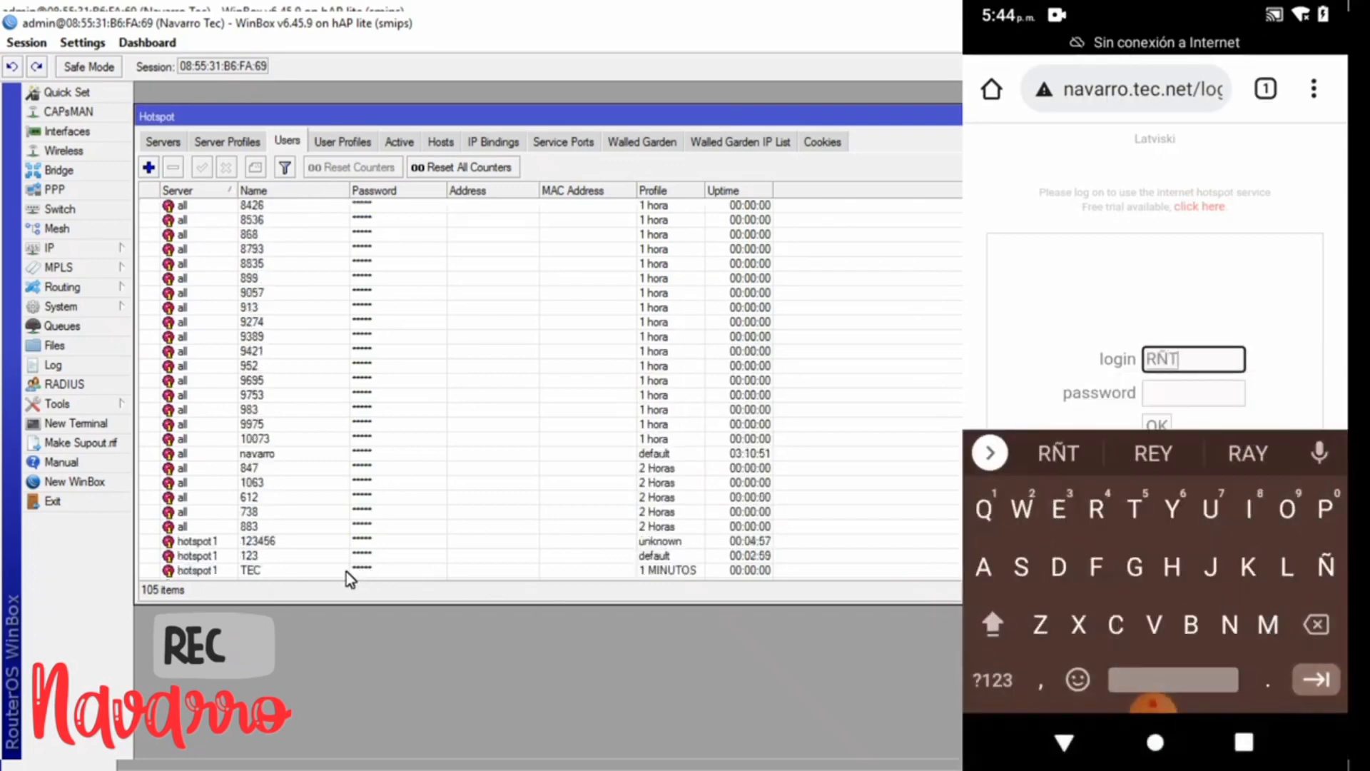
pyautogui.click(345, 571)
# - Log in as TEC on the phone and show the Active hotspot sessions
pyautogui.press('BackSpace')
pyautogui.press('BackSpace')
pyautogui.press('BackSpace')
pyautogui.write('TEC')
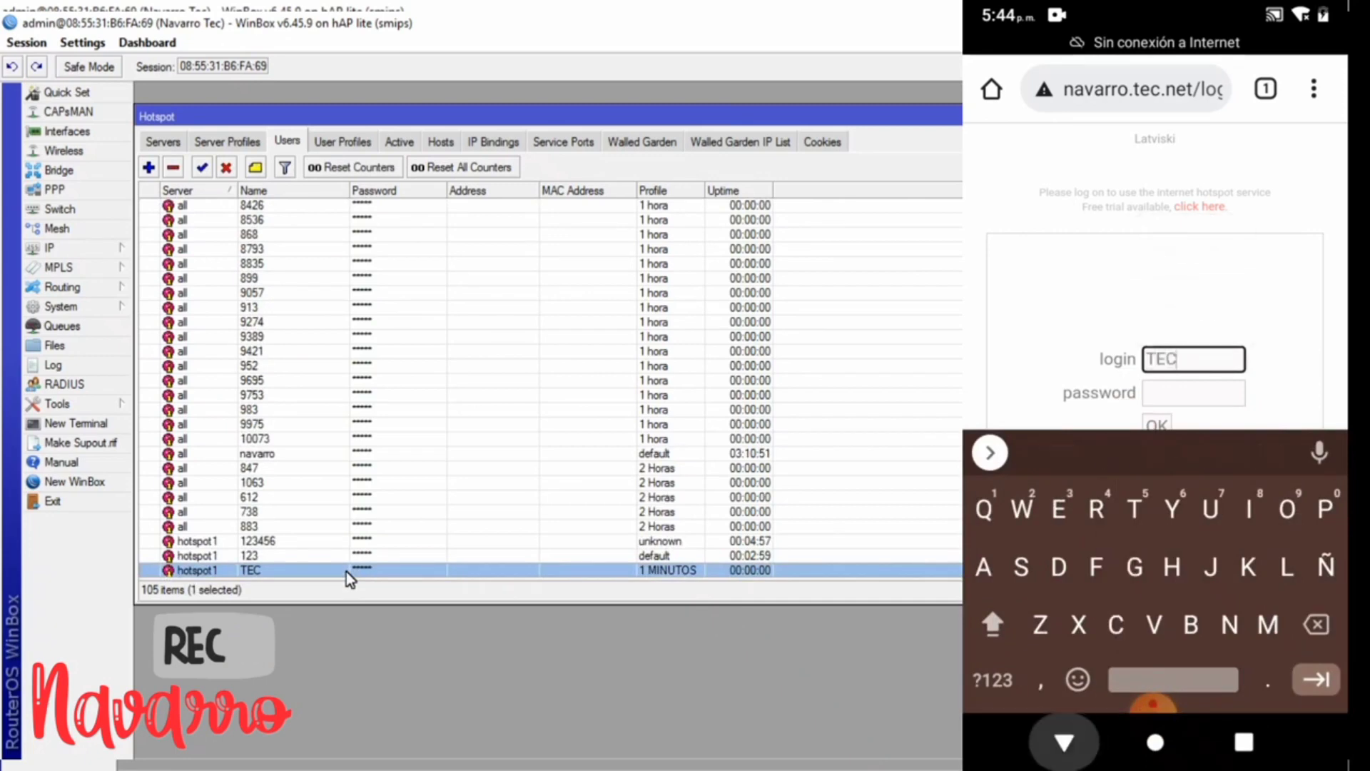
pyautogui.press('Return')
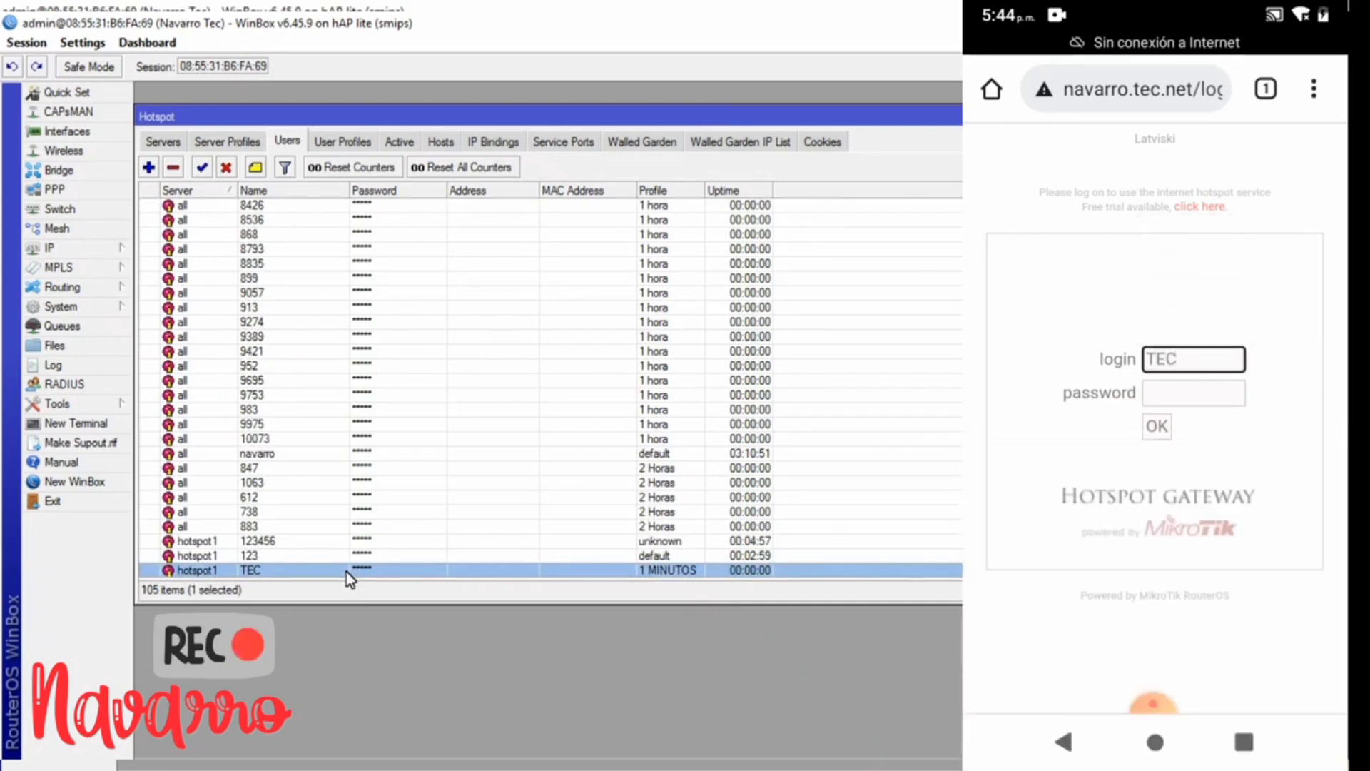
pyautogui.moveTo(356, 117); pyautogui.dragTo(389, 116)
pyautogui.click(431, 141)
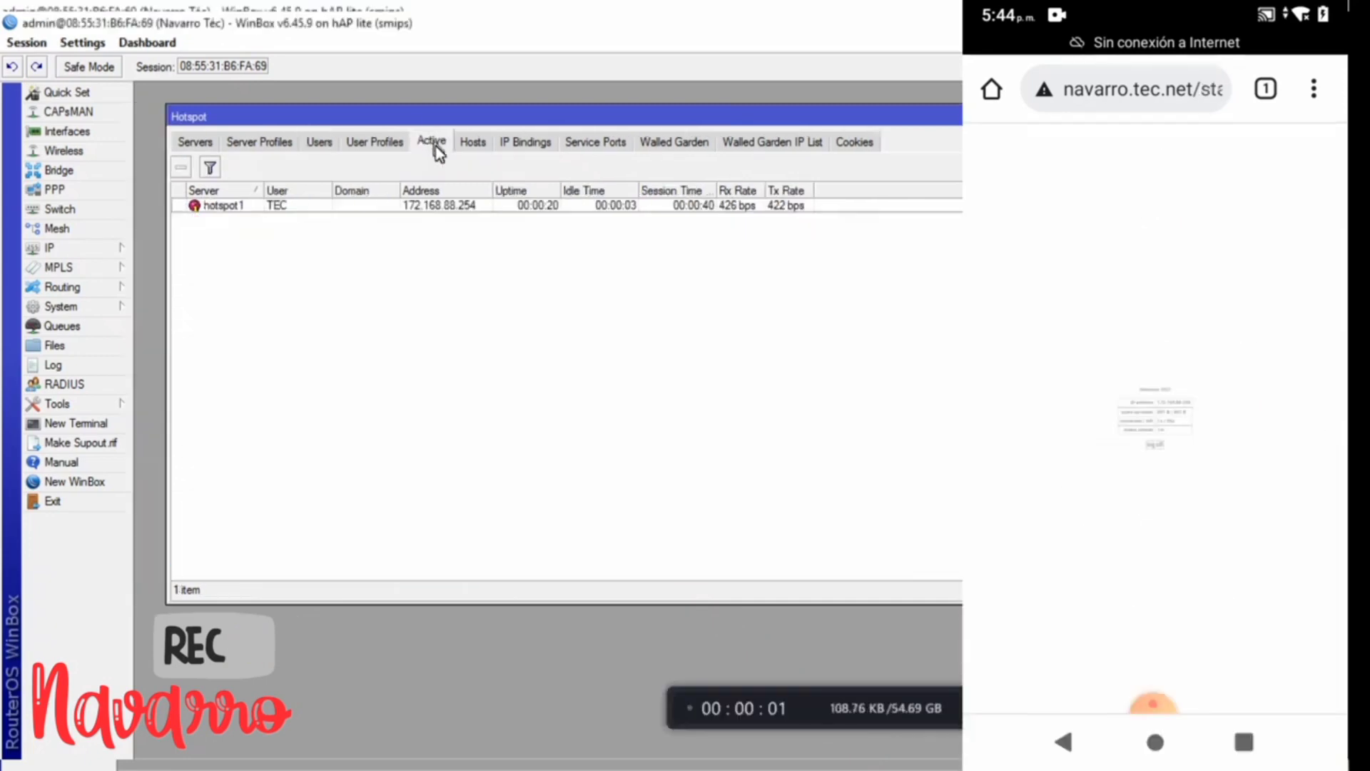
# - Alternate between TEC's active session and the Users list while its one-minute limit runs out
pyautogui.click(435, 206)
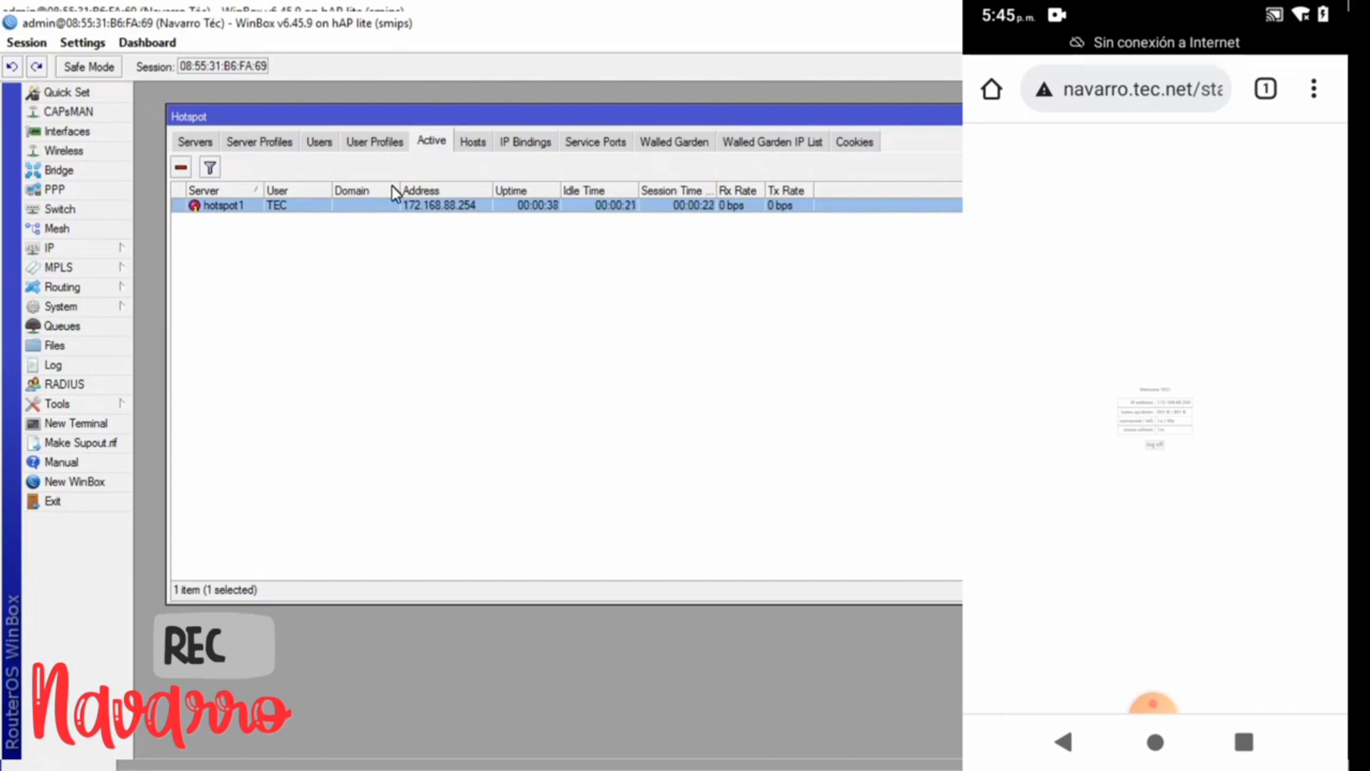
pyautogui.click(319, 143)
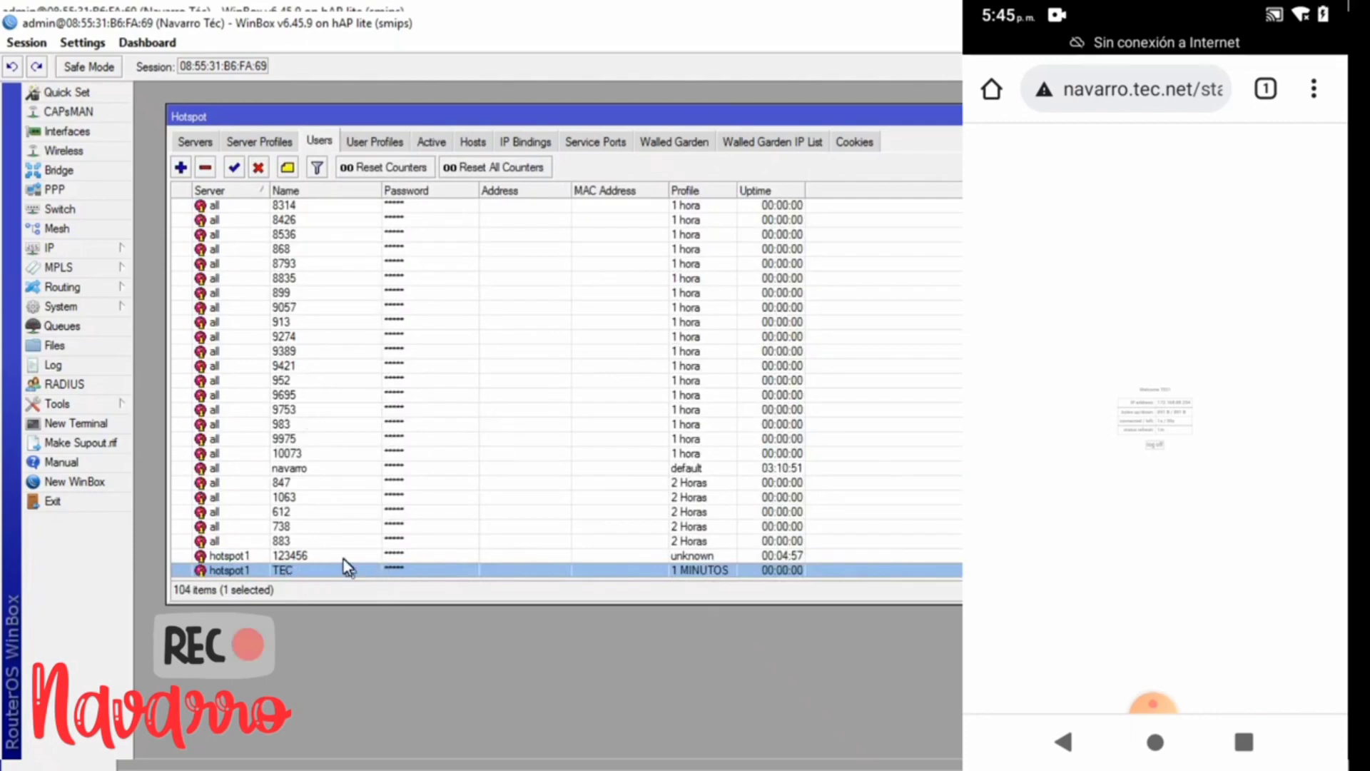
pyautogui.click(431, 140)
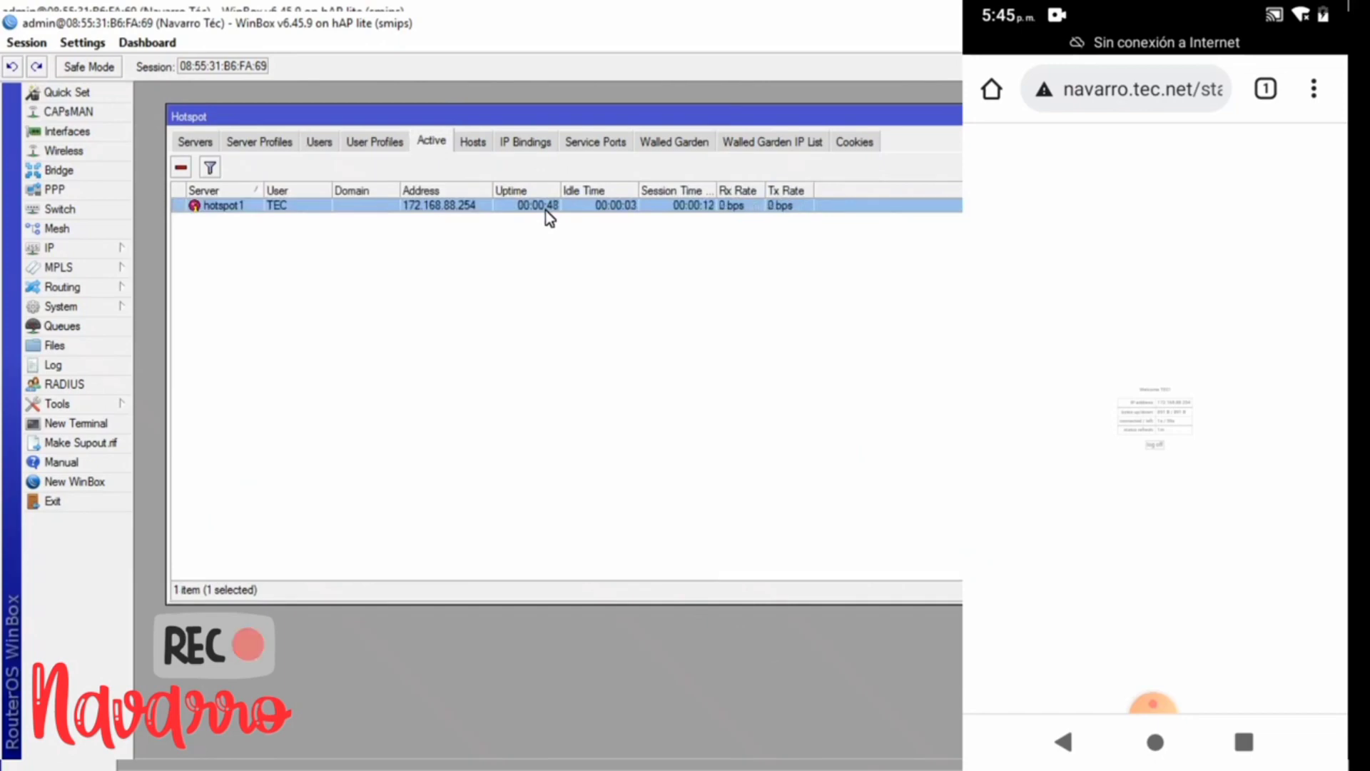
pyautogui.click(317, 142)
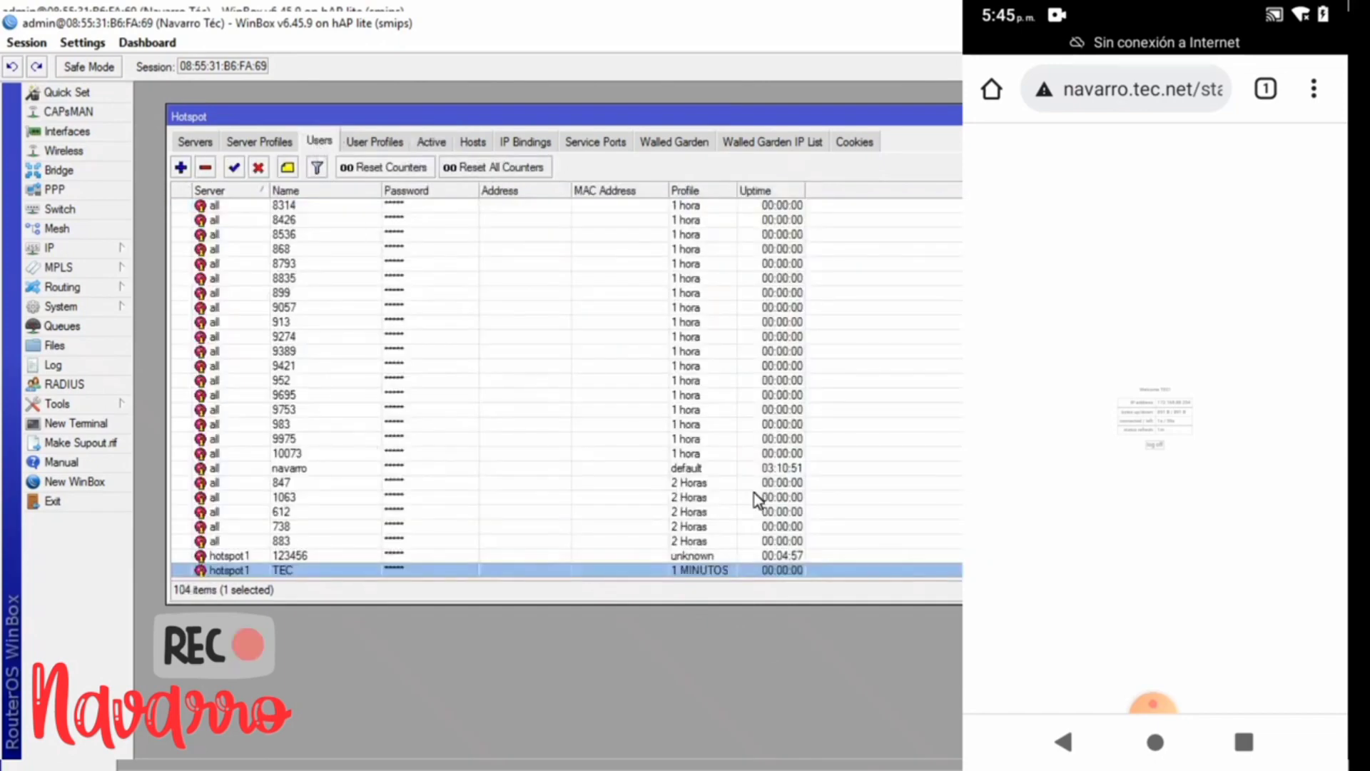